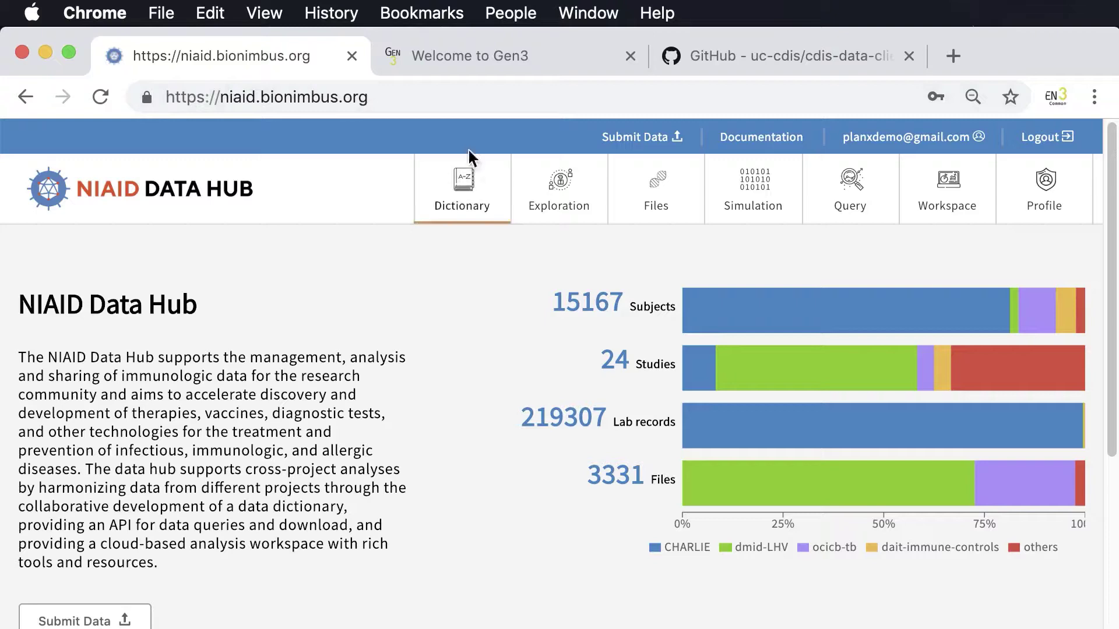
Go to the Data Submission page and scroll down to the List of Projects
left_click(649, 142)
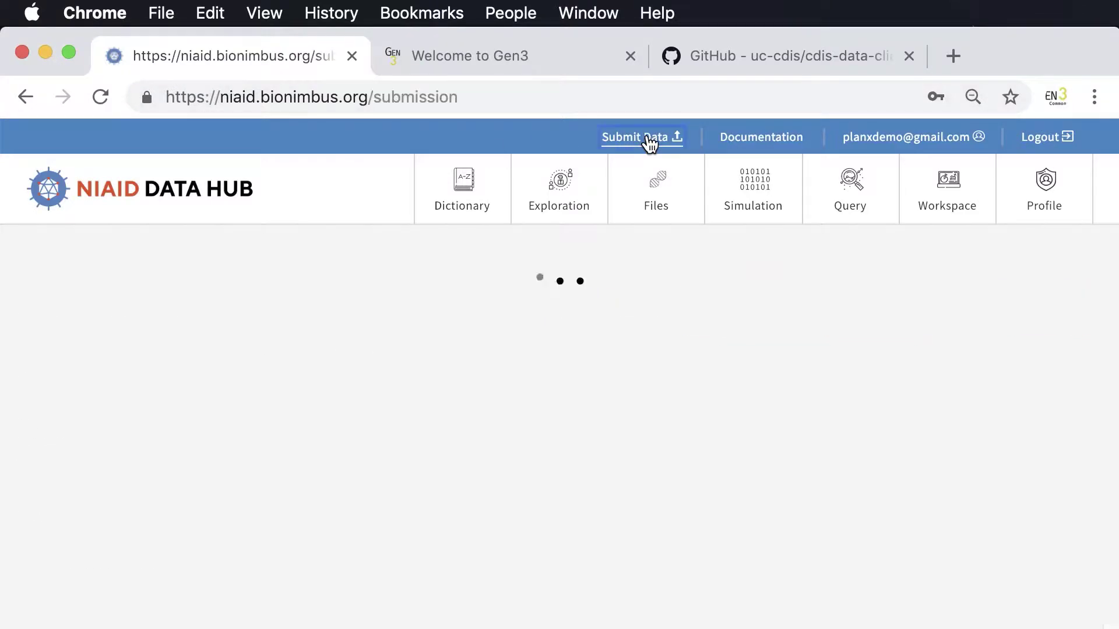
scroll(556, 316, "down", 10)
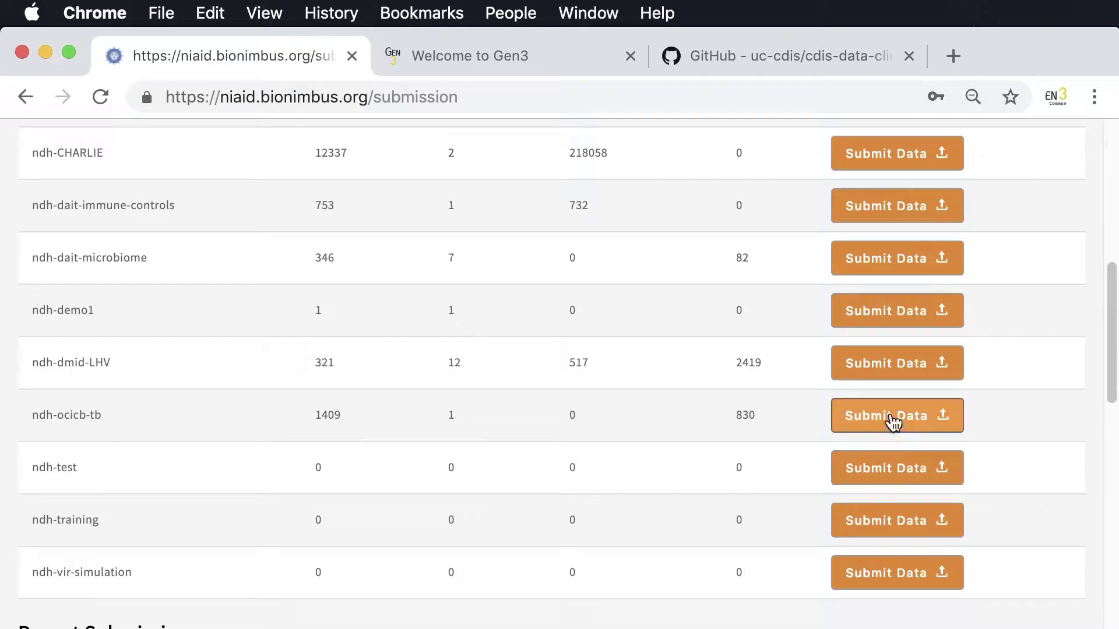
Open ndh-demo1 for submission and expand its graph to show all node types, including Core Metadata Collection
left_click(879, 310)
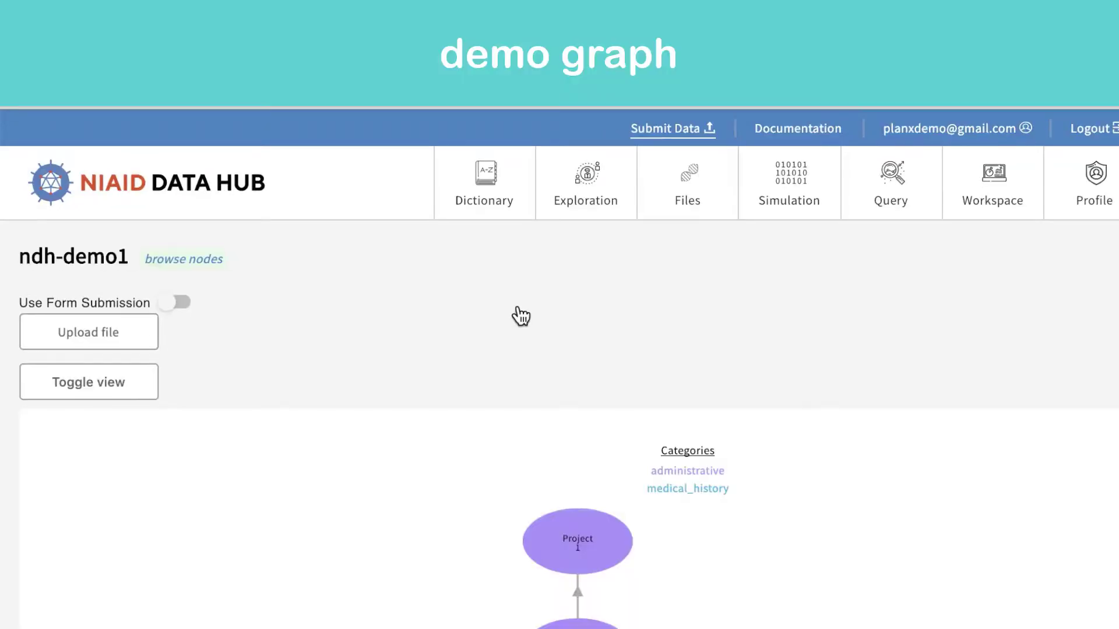
scroll(516, 323, "down", 5)
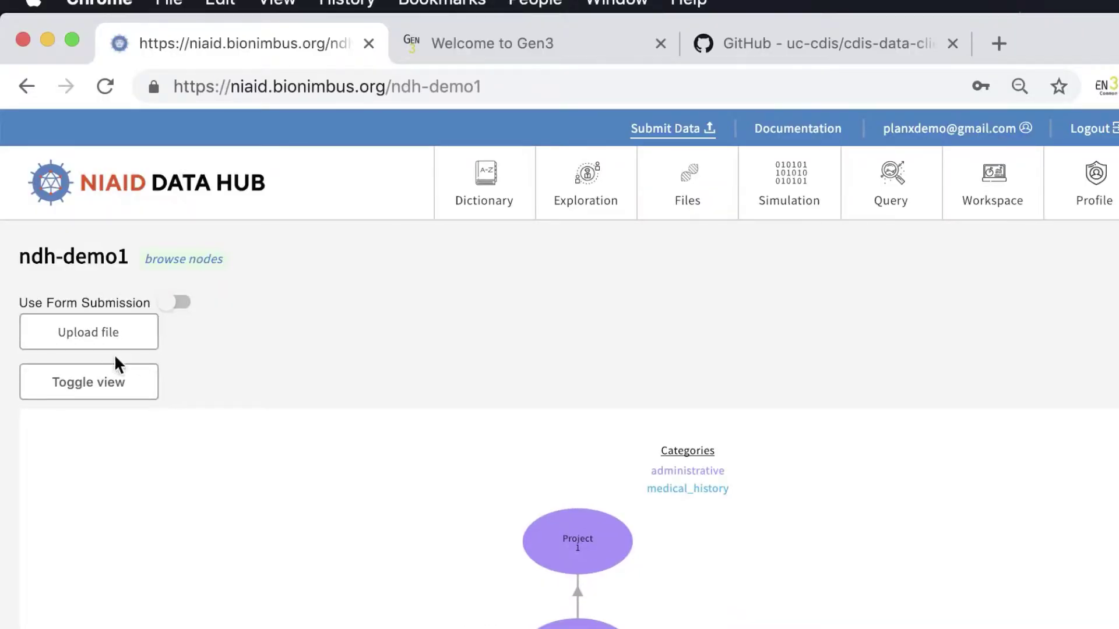
left_click(142, 398)
scroll(571, 431, "down", 3)
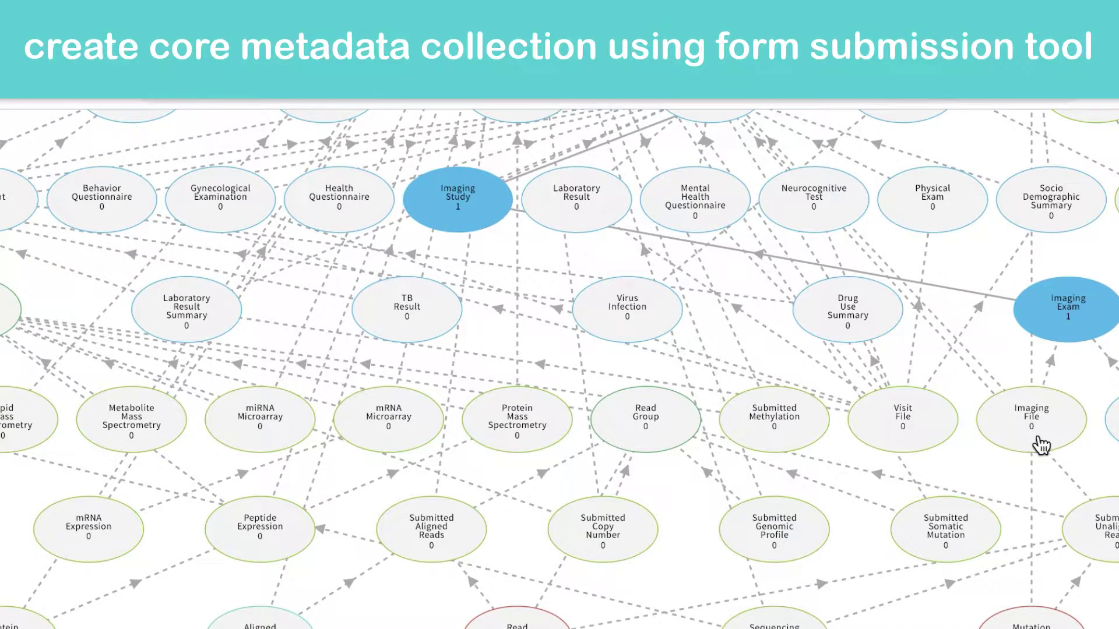
scroll(559, 369, "up", 10)
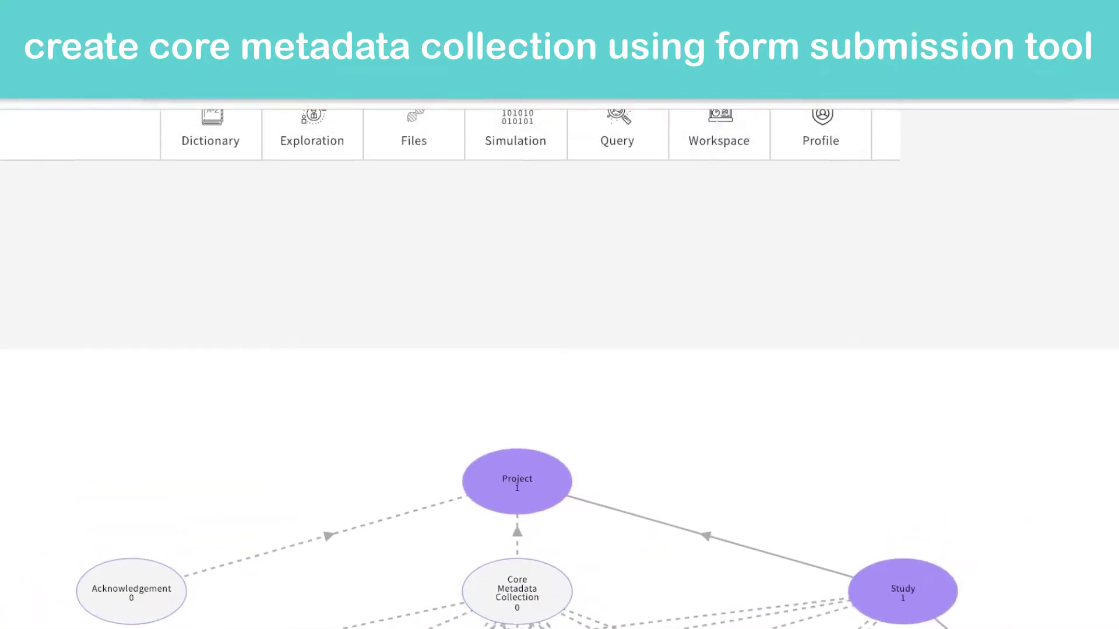
scroll(559, 369, "left", 5)
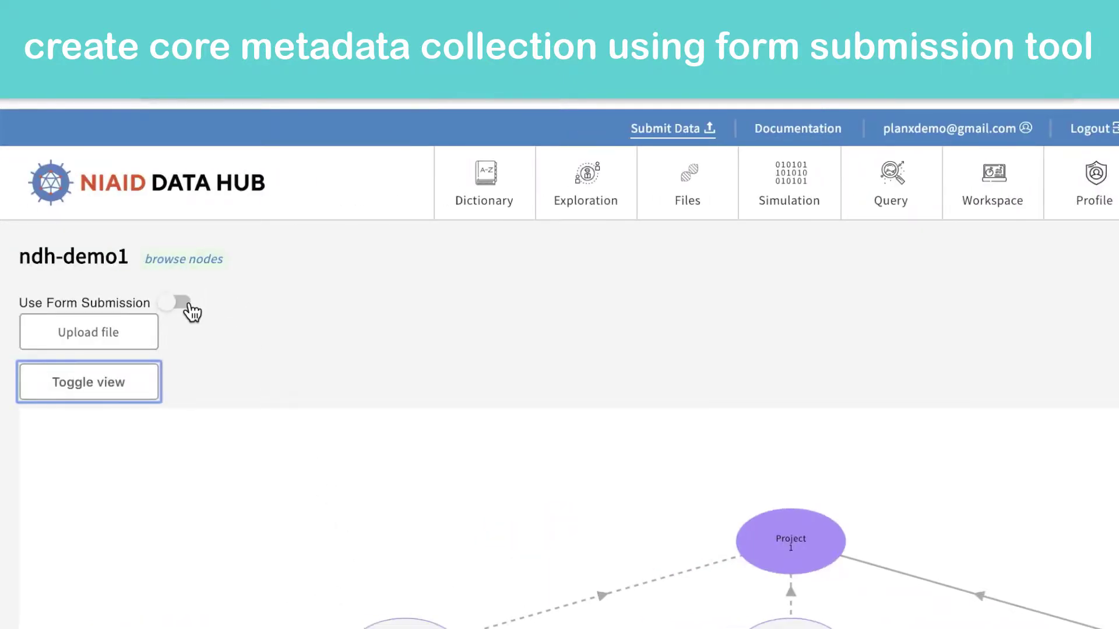
Turn on form submission and choose the core_metadata_collection node type
left_click(183, 304)
left_click(220, 338)
scroll(225, 447, "down", 1)
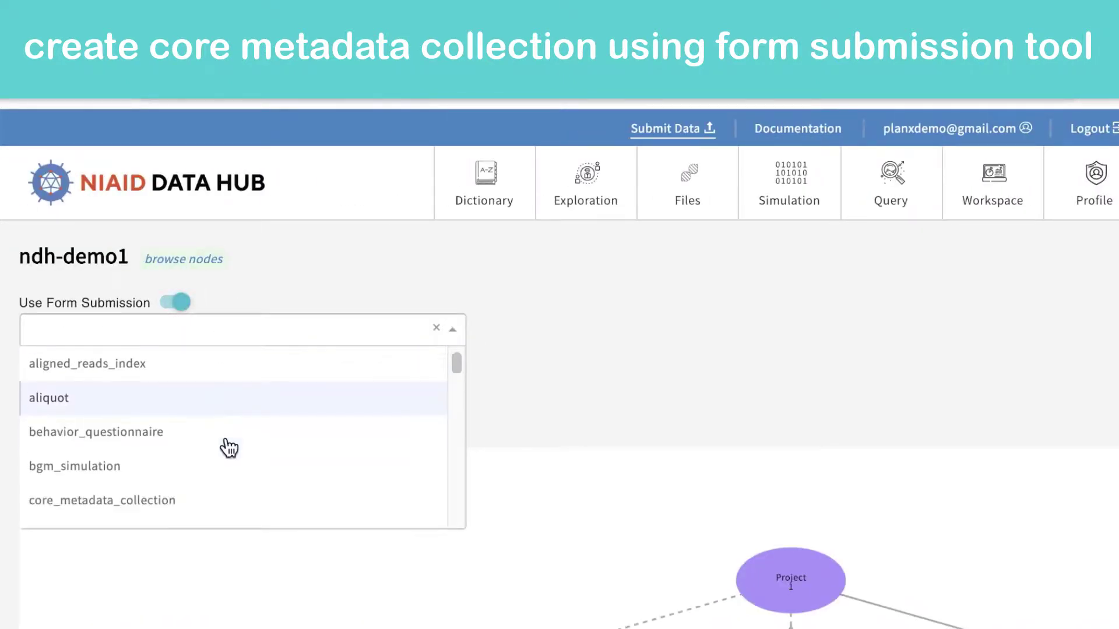
scroll(224, 448, "down", 1)
left_click(194, 458)
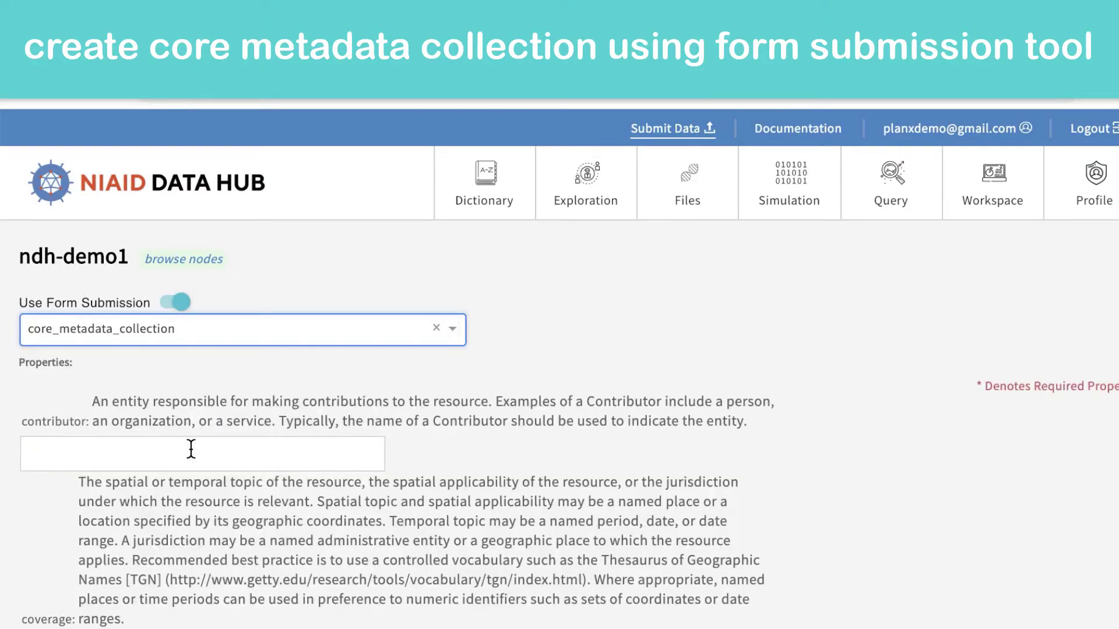
scroll(511, 496, "down", 2)
scroll(509, 493, "down", 2)
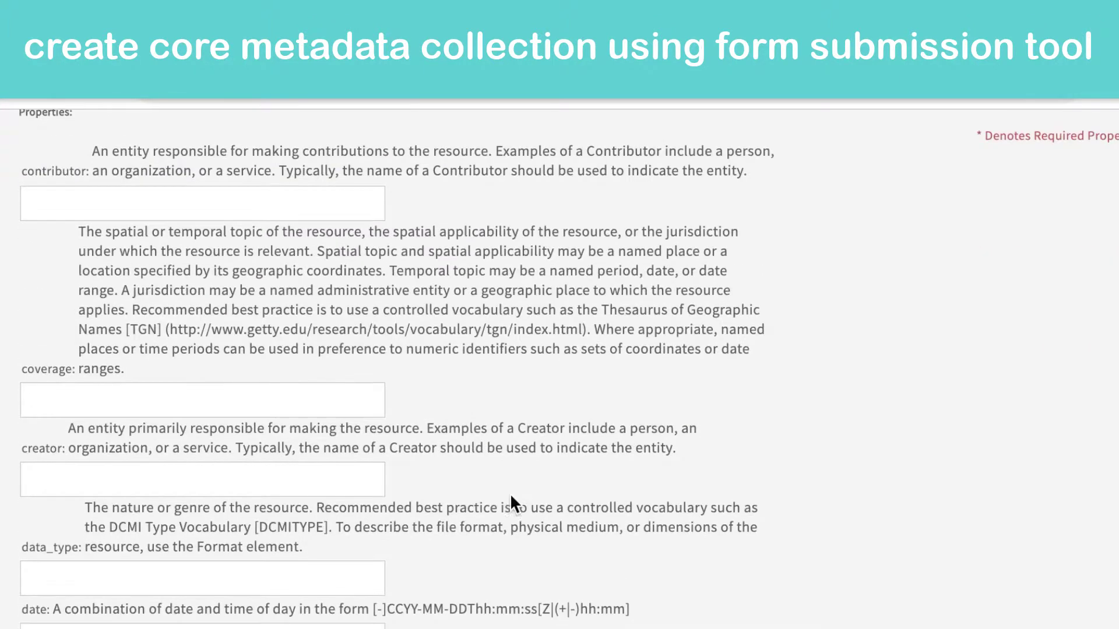
scroll(508, 492, "up", 3)
Enter contributor 'Gen3 Demo' and creator 'CTDS Plan X'
left_click(296, 367)
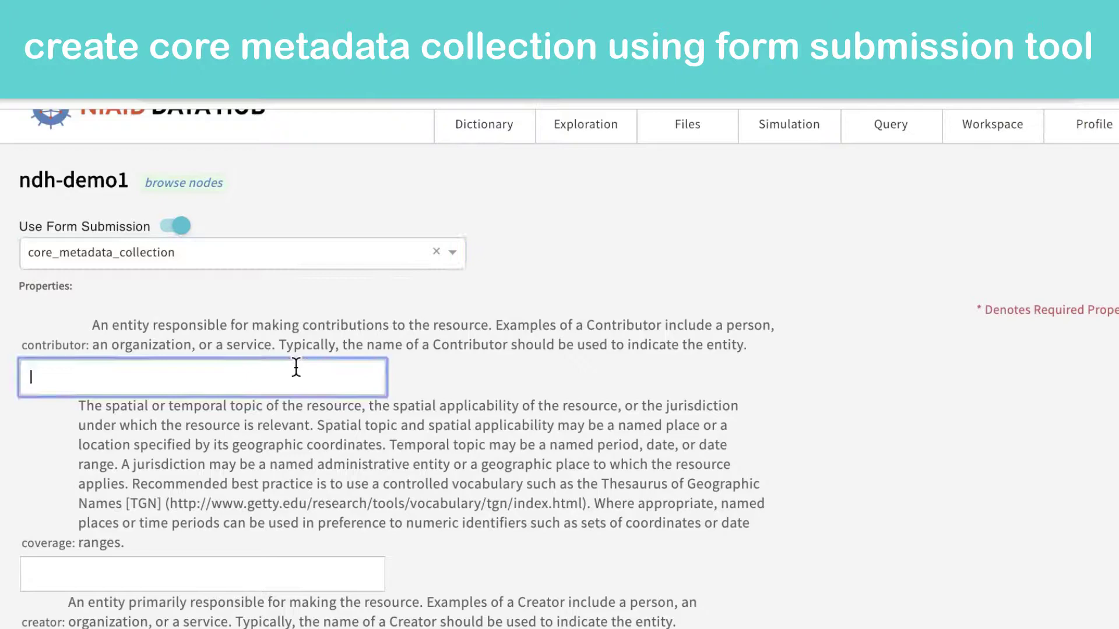
scroll(373, 454, "down", 1)
scroll(373, 454, "down", 1)
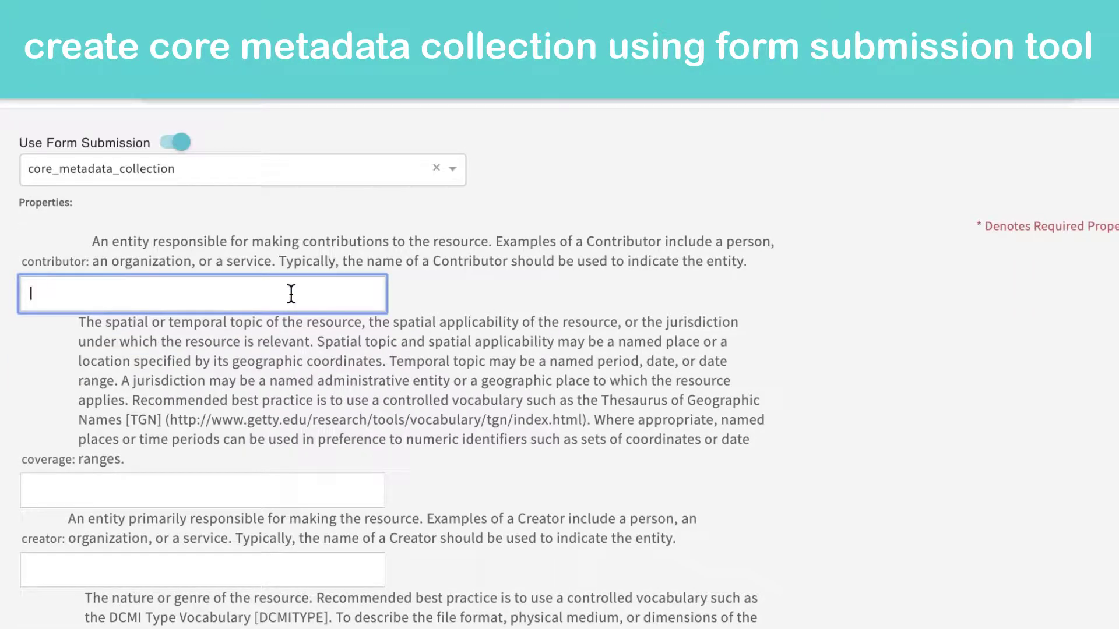
type("Gen3 Demo")
left_click(221, 569)
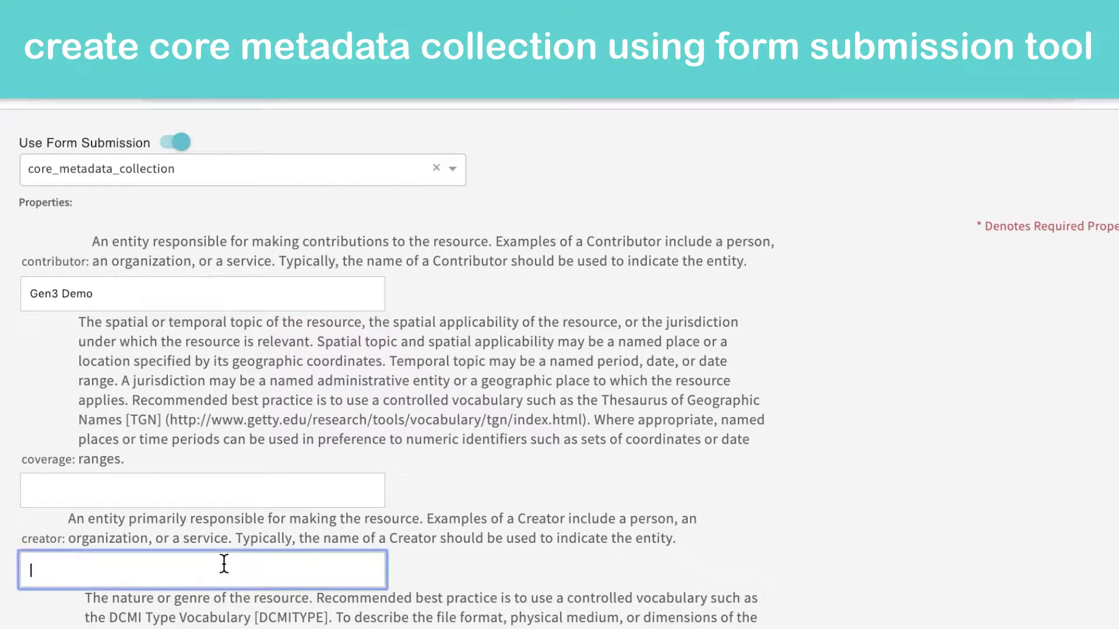
type("CTDS Plan X")
Add the description 'A demo coremetadata collection' and projects code 'demo1'
scroll(227, 440, "down", 6)
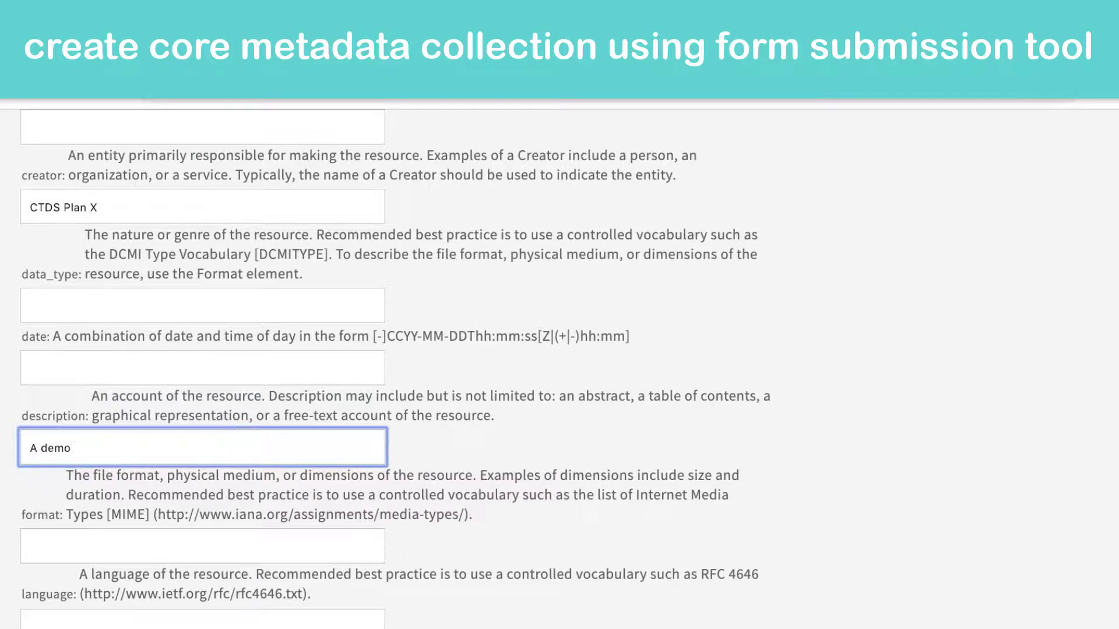
type("coremetadata collection")
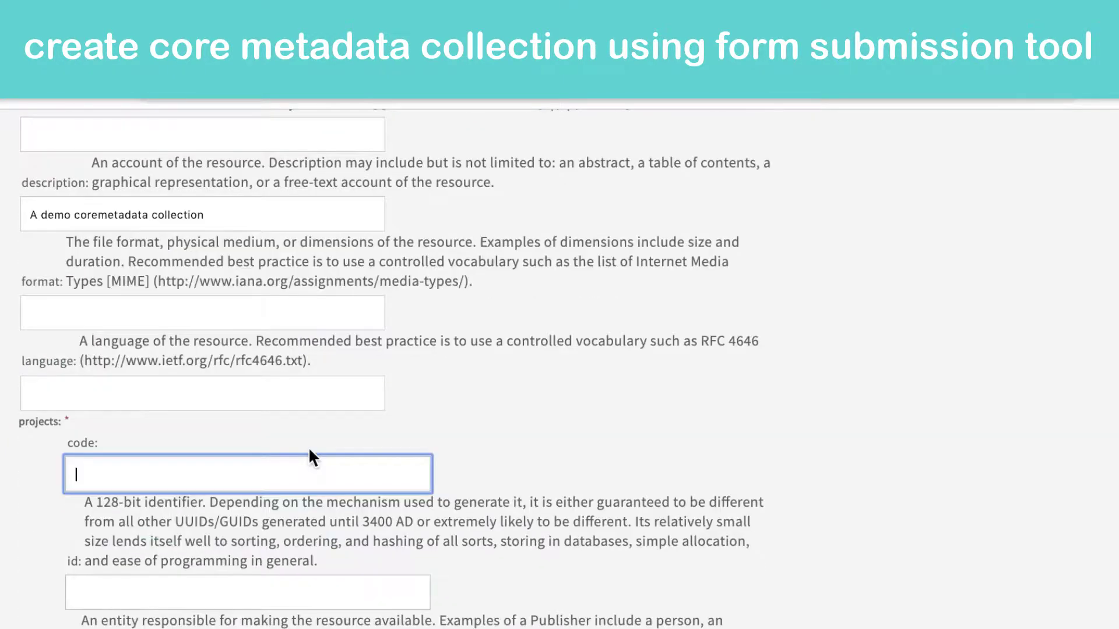
scroll(312, 452, "down", 4)
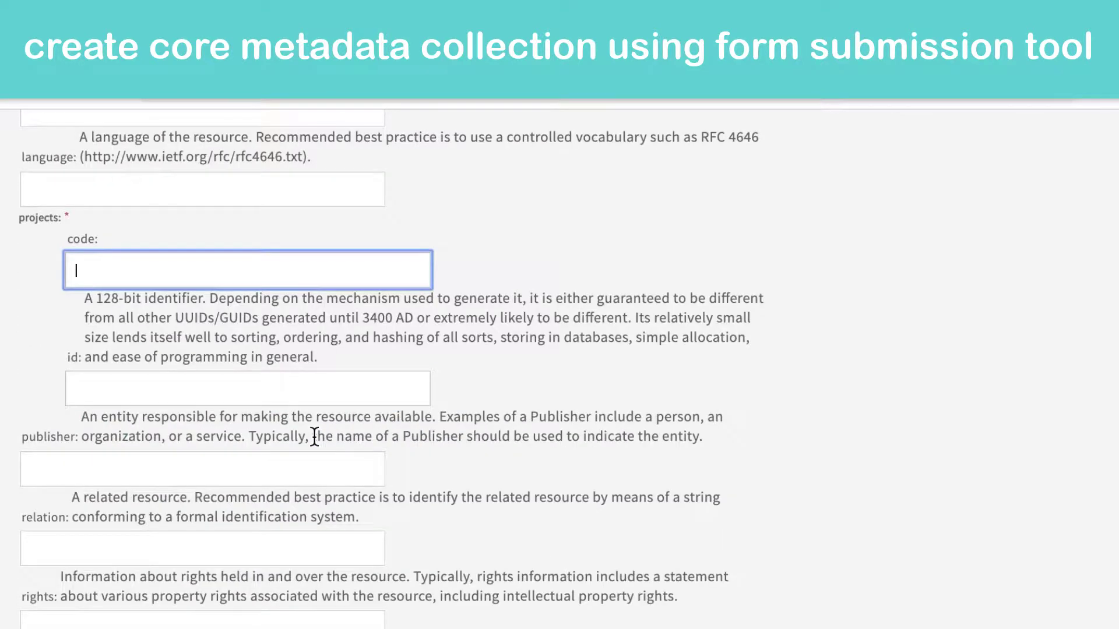
scroll(314, 437, "up", 1)
type("demo1")
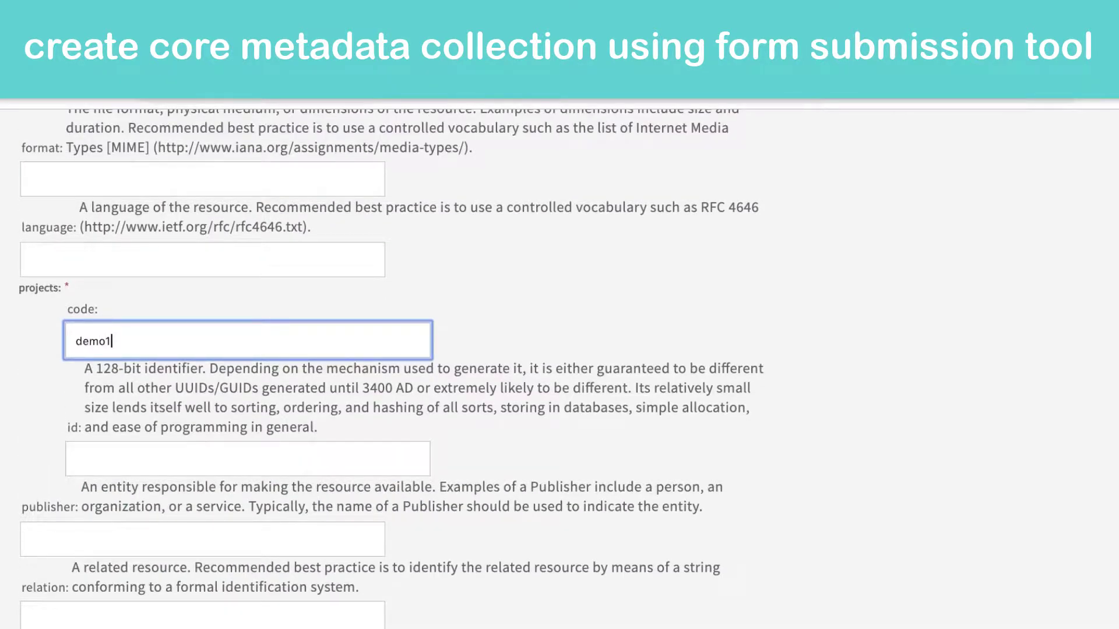
scroll(312, 449, "down", 1)
scroll(312, 449, "down", 9)
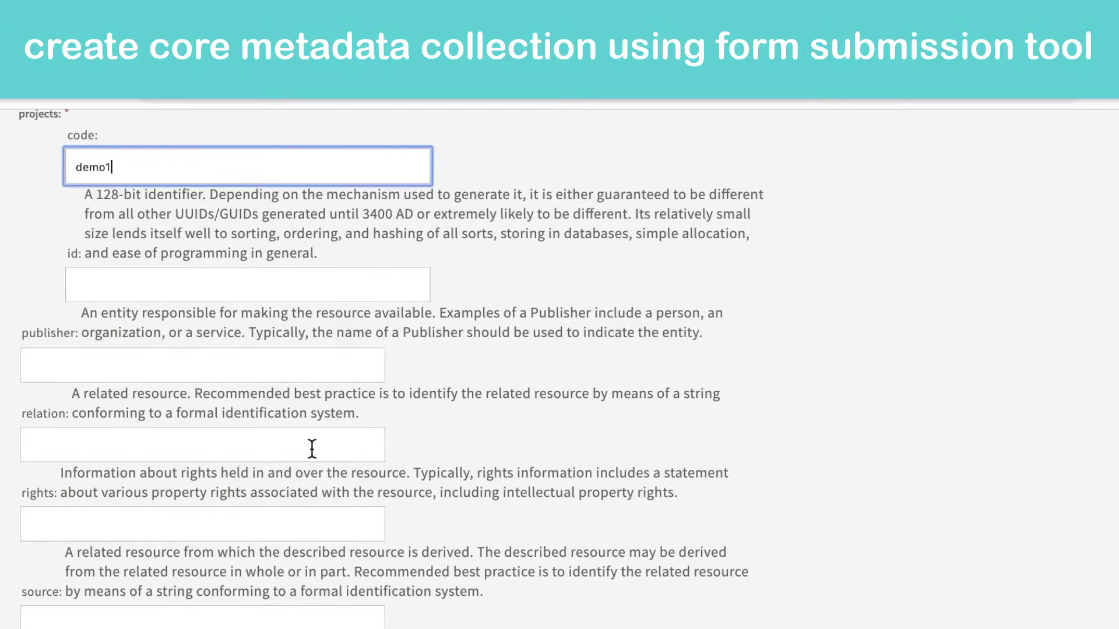
Begin the submitter_id field, typing demo1 and then erasing the mistake
left_click(312, 468)
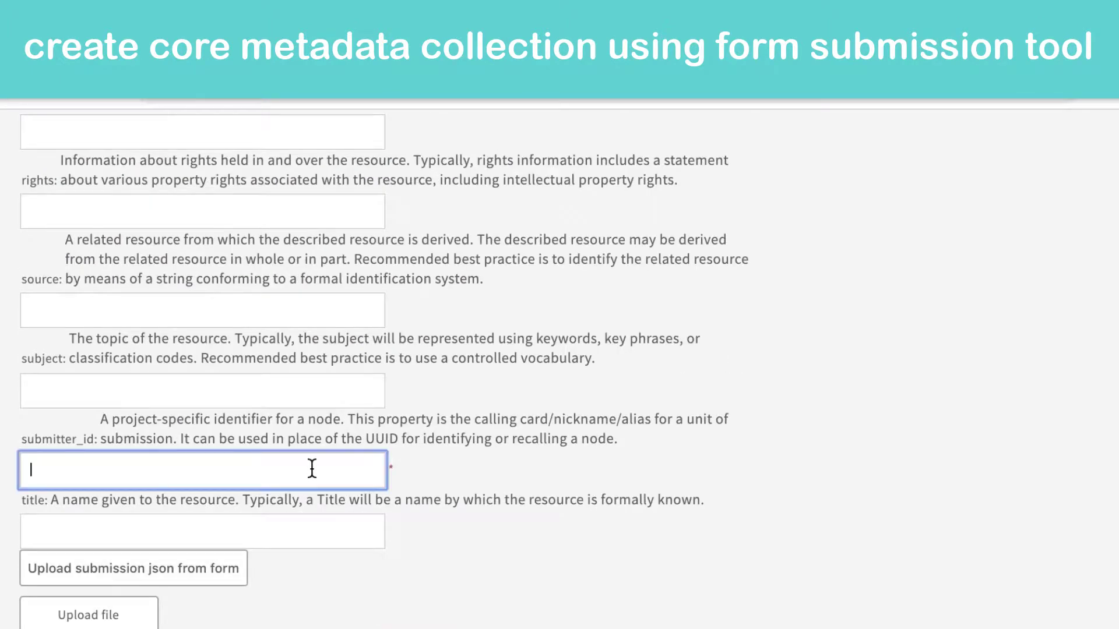
type("demo1")
key("BackSpace")
key("BackSpace")
key("BackSpace")
key("BackSpace")
Set submitter_id to cmc-demo1 and submit the core metadata collection
type("cmc-demo")
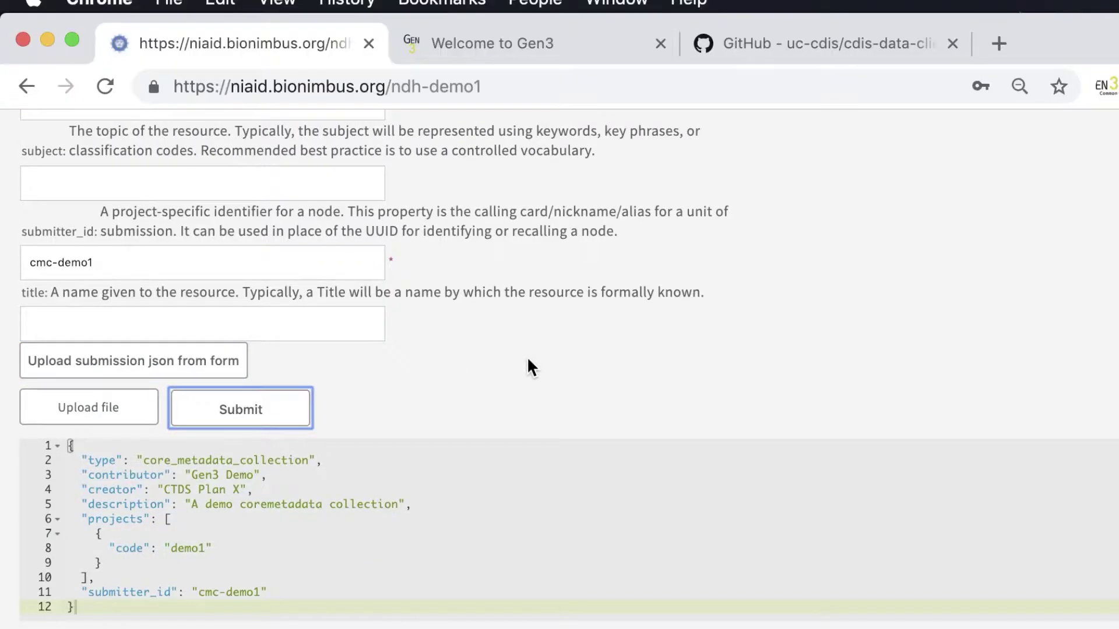
scroll(526, 361, "down", 2)
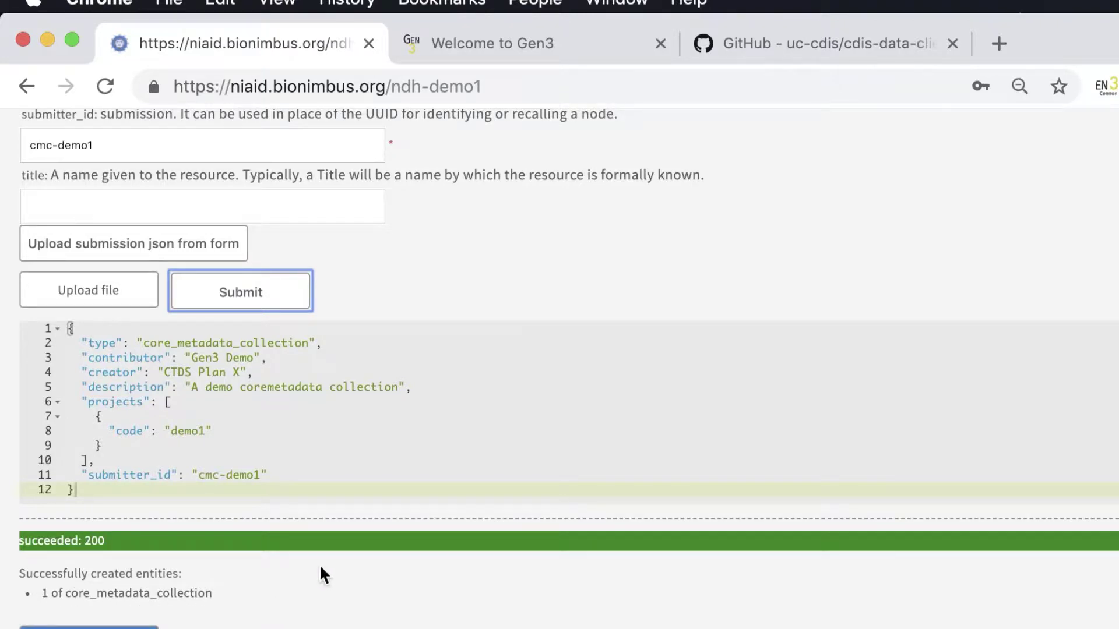
scroll(319, 564, "down", 4)
Switch the graph to populated nodes only to confirm the new collection record
left_click(104, 479)
scroll(523, 382, "down", 7)
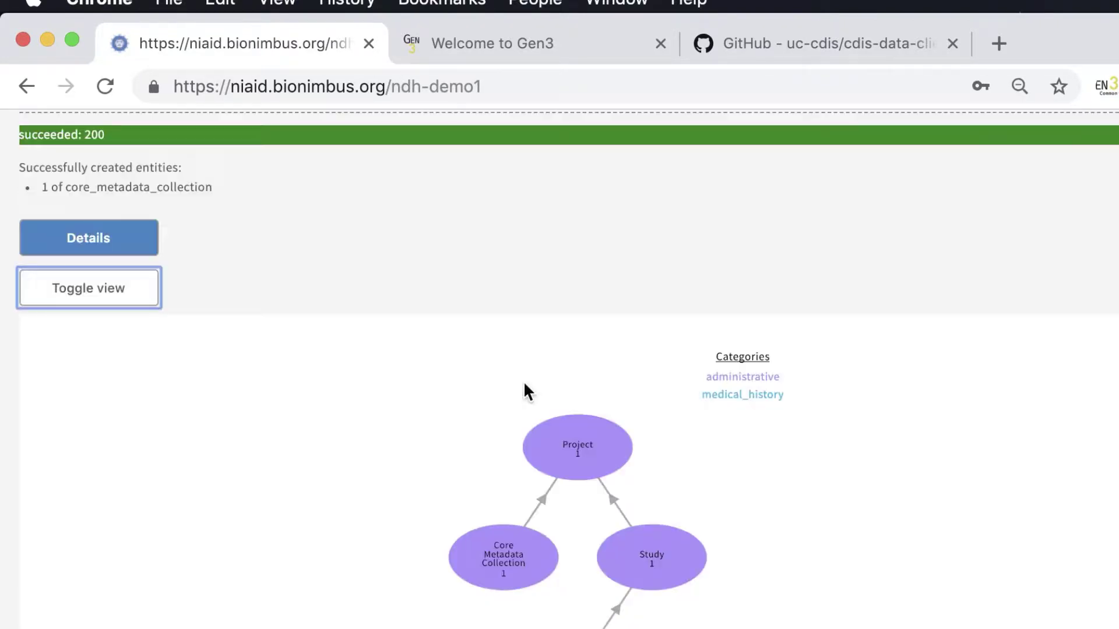
scroll(477, 415, "down", 1)
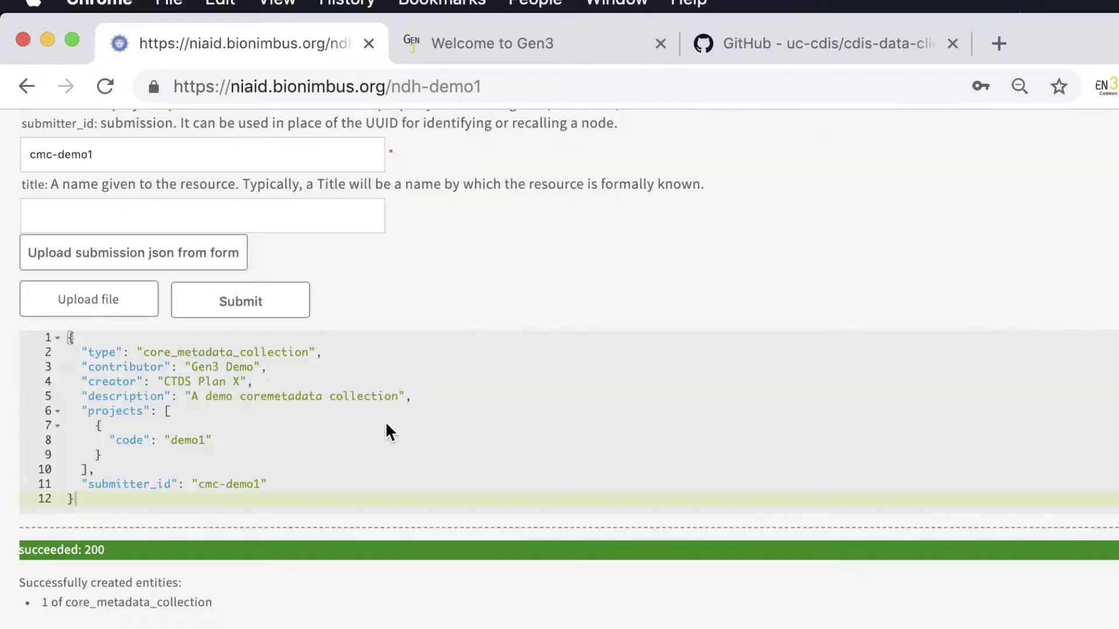
scroll(385, 422, "up", 10)
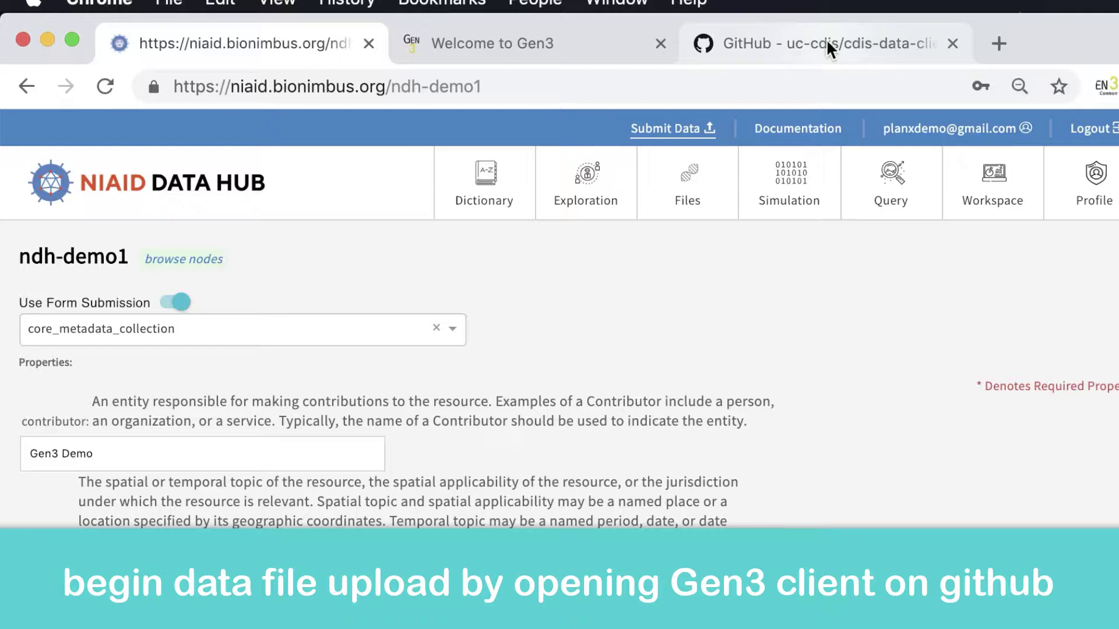
Go to cdis-data-client's releases and view the 0.3.0 assets for Linux, OSX and Windows
left_click(795, 39)
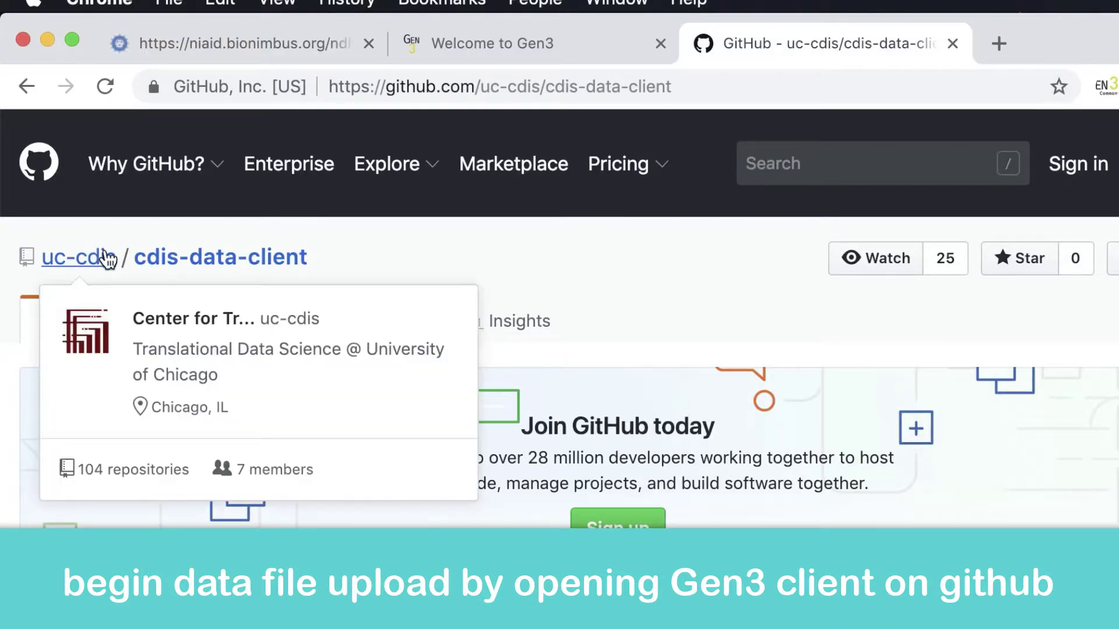
scroll(523, 238, "down", 5)
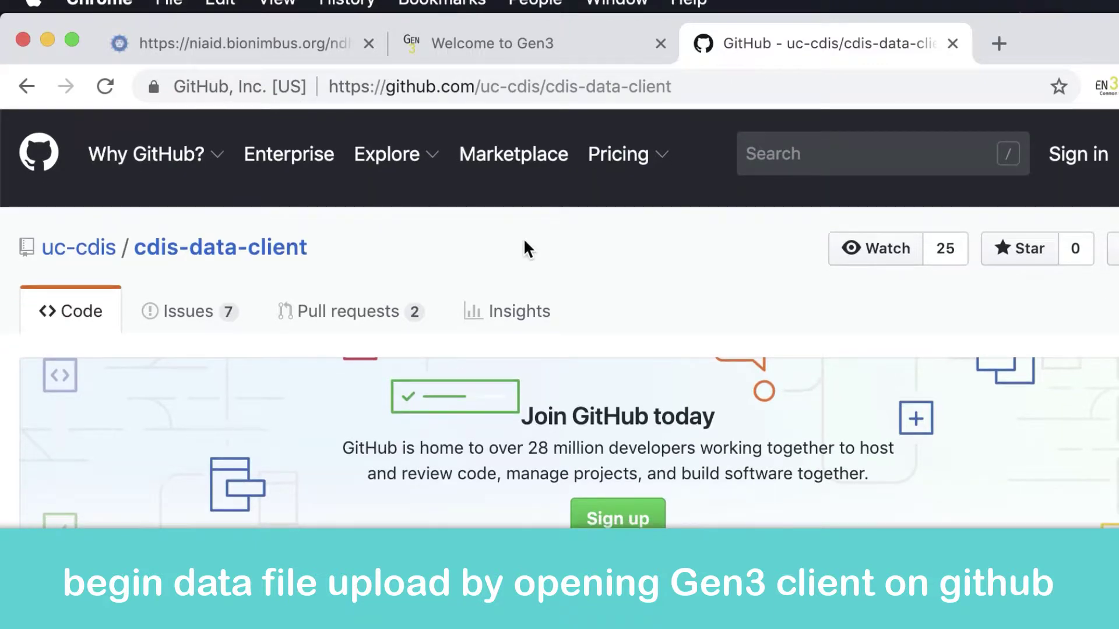
scroll(524, 239, "down", 3)
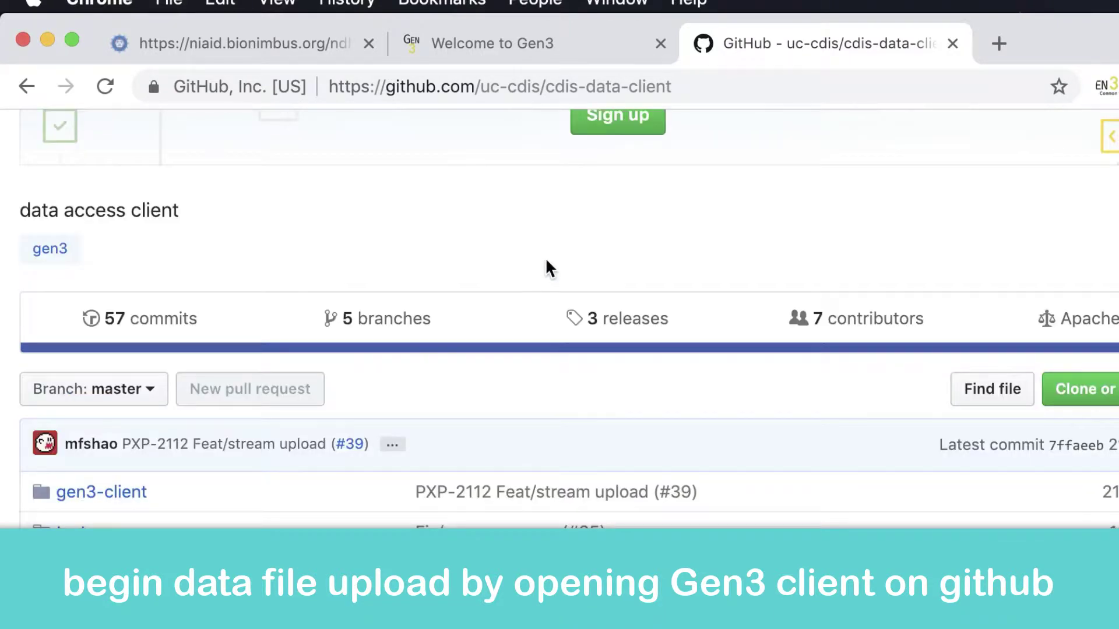
left_click(653, 330)
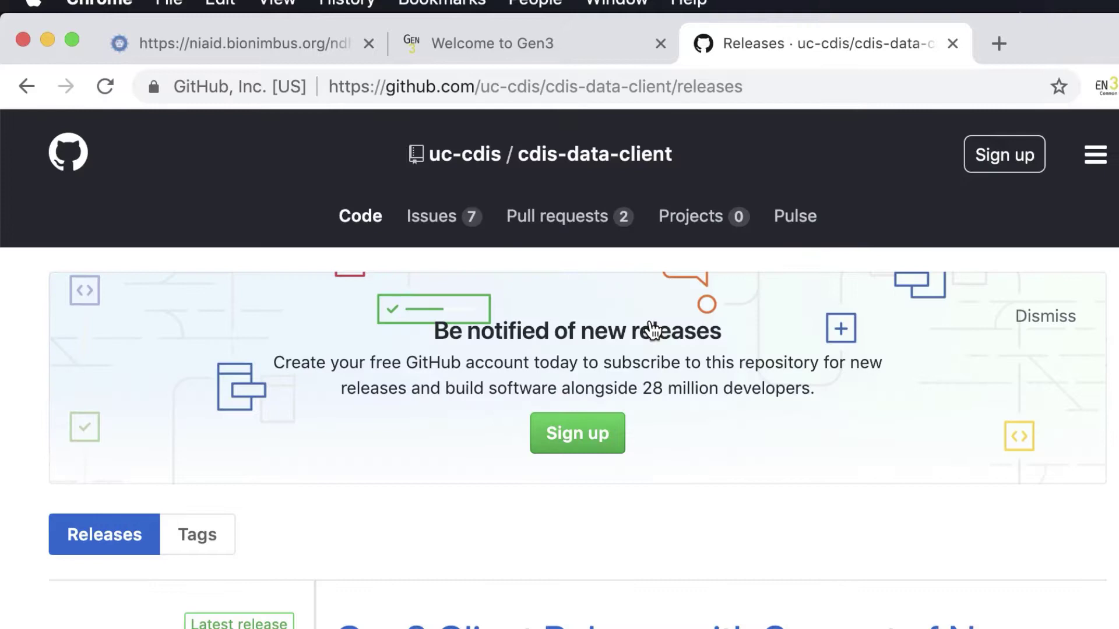
scroll(652, 329, "down", 8)
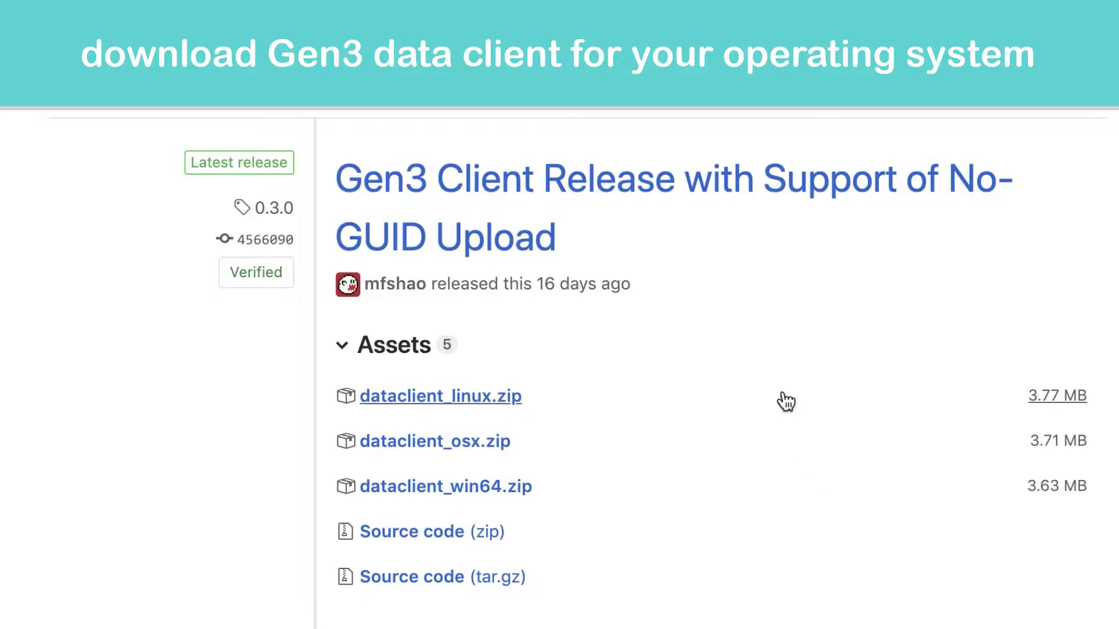
scroll(780, 402, "down", 3)
scroll(778, 412, "up", 10)
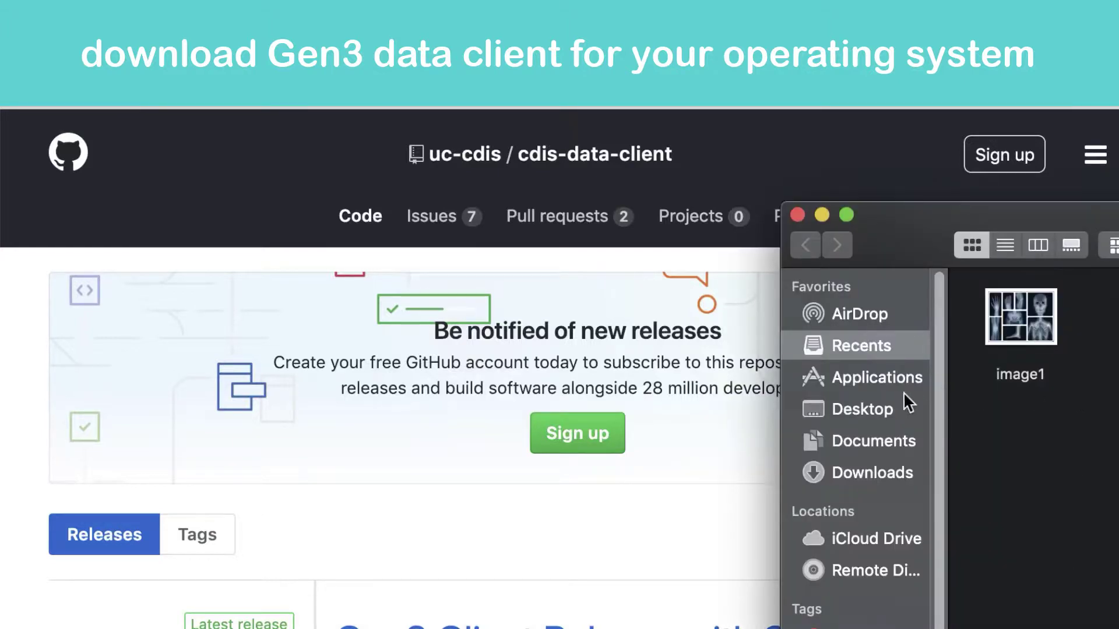
Extract gen3-client from dataclient_osx.zip in Downloads and return to the NIAID Data Hub tab
left_click(887, 472)
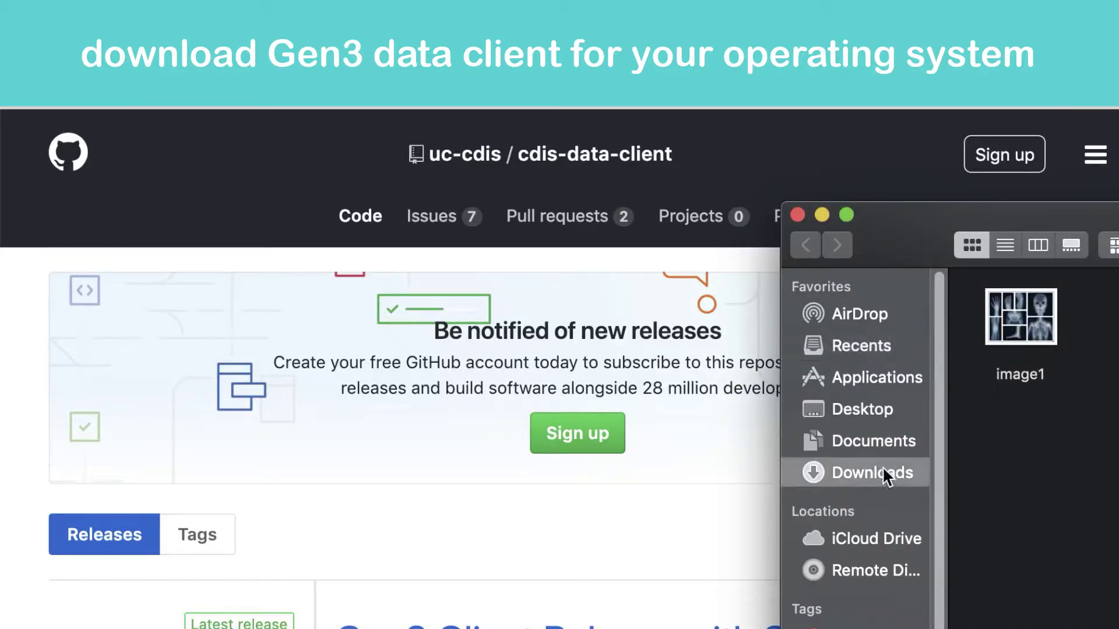
left_click_drag(891, 255, 253, 149)
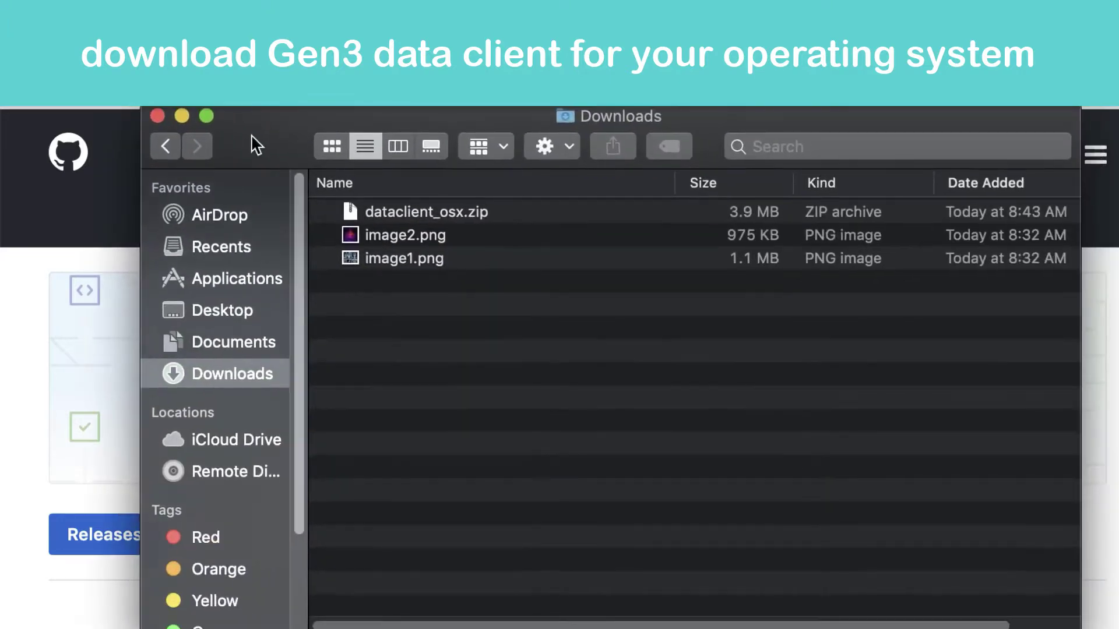
double_click(466, 214)
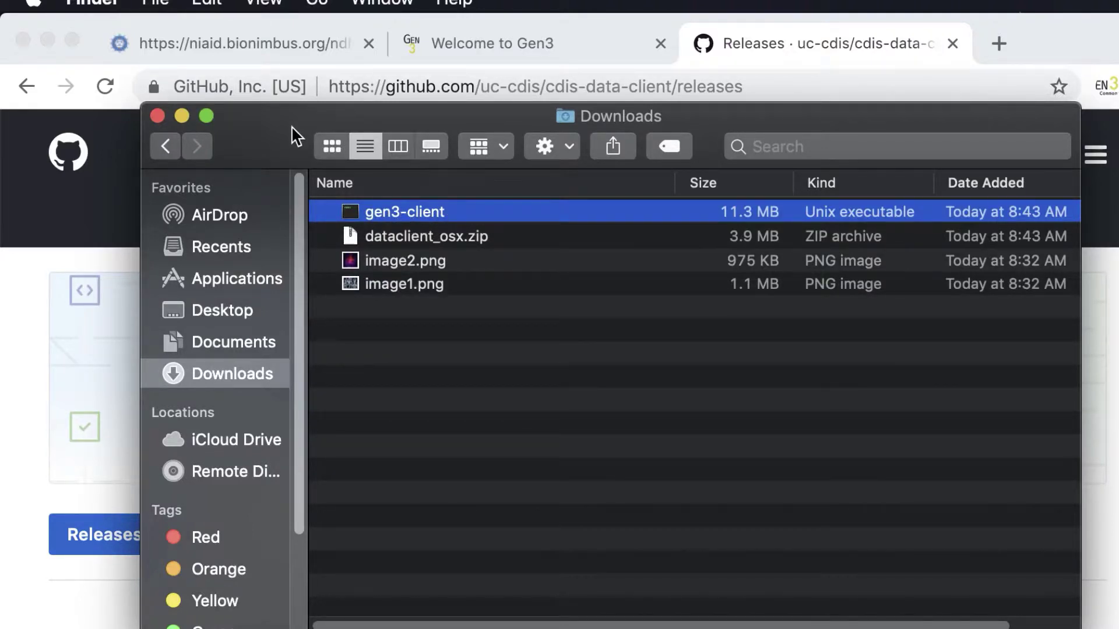
left_click_drag(294, 135, 335, 191)
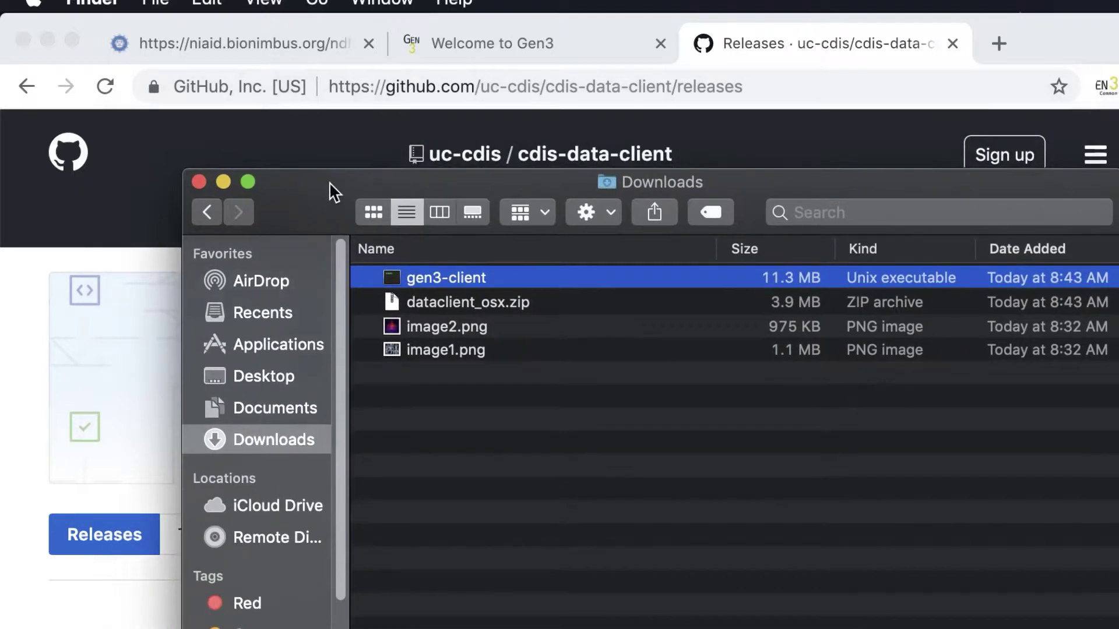
left_click(281, 38)
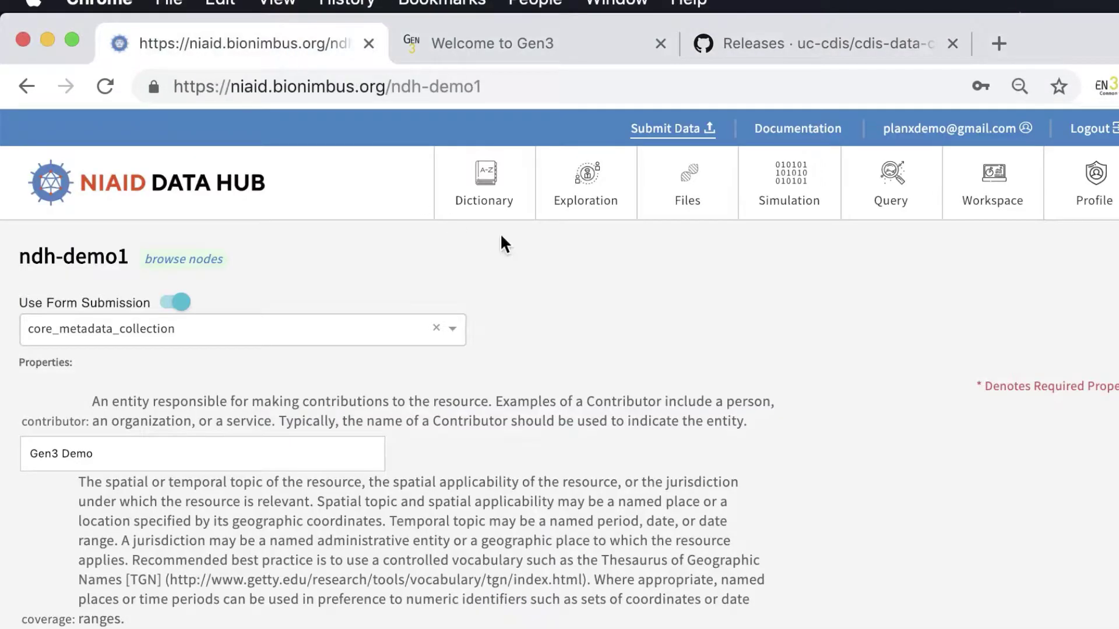
From the Profile page, create a third API key and view its one-time secret
left_click(1106, 189)
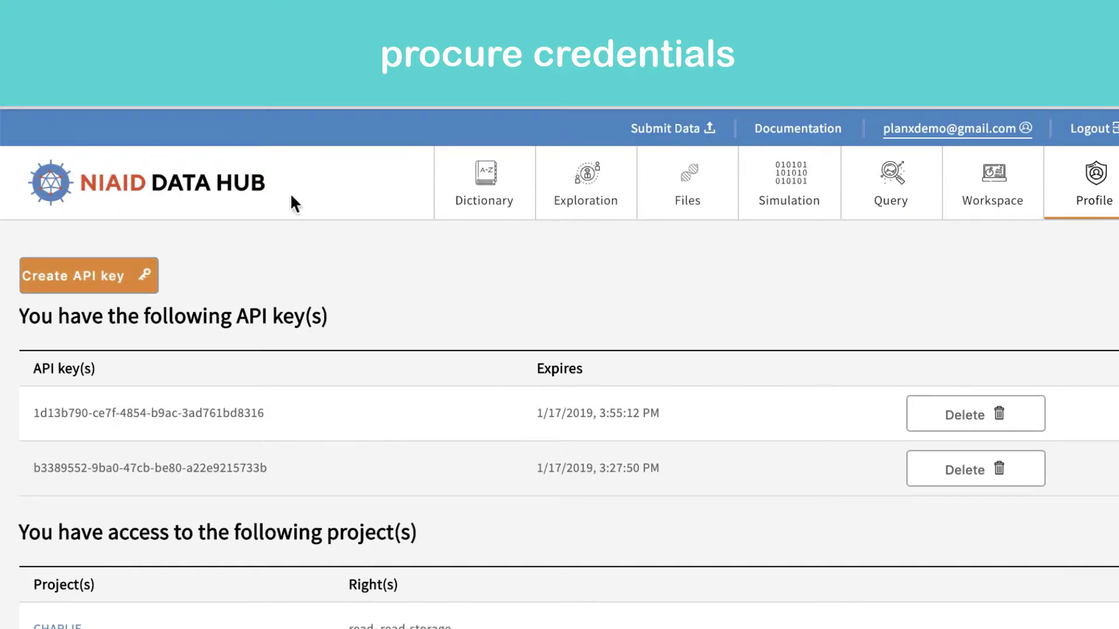
left_click(98, 279)
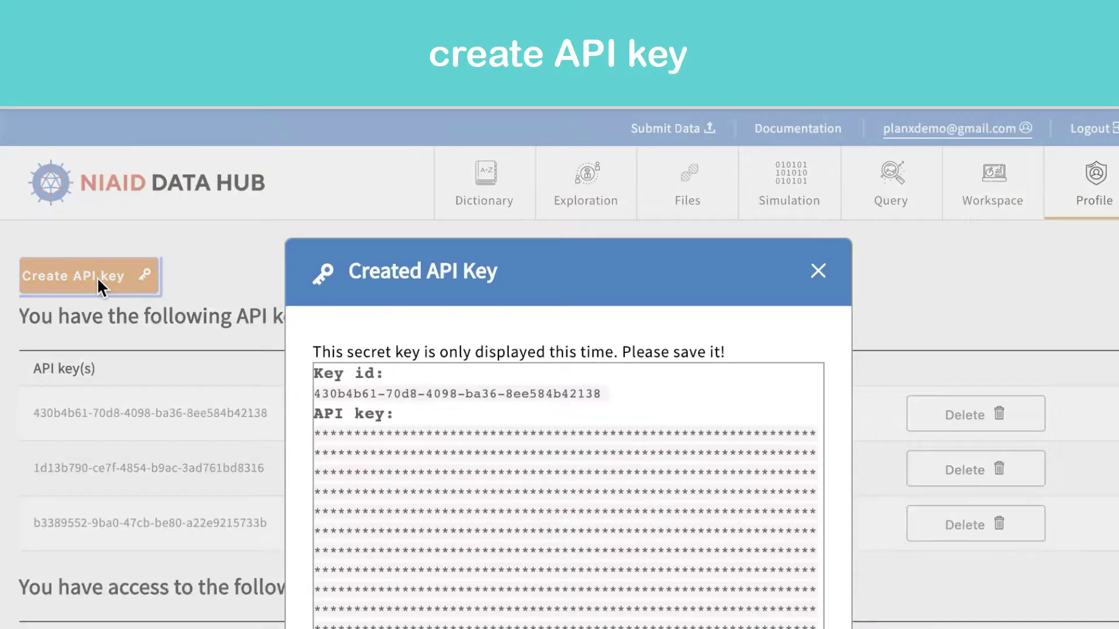
scroll(521, 407, "down", 1)
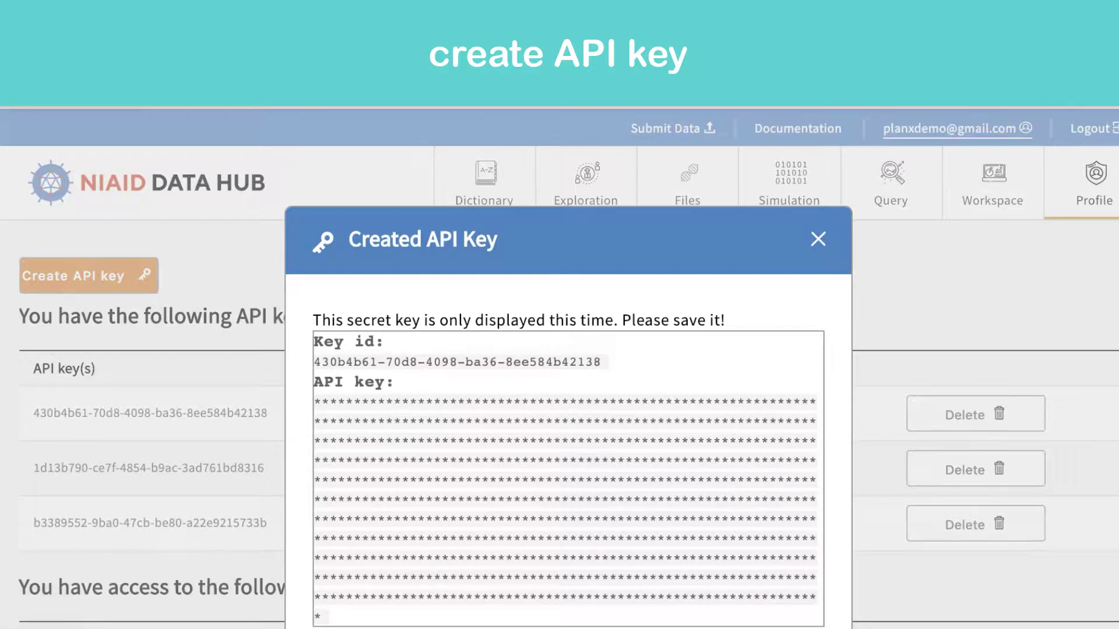
Close the API key dialog and select credentials.json beside gen3-client in Downloads
left_click(819, 240)
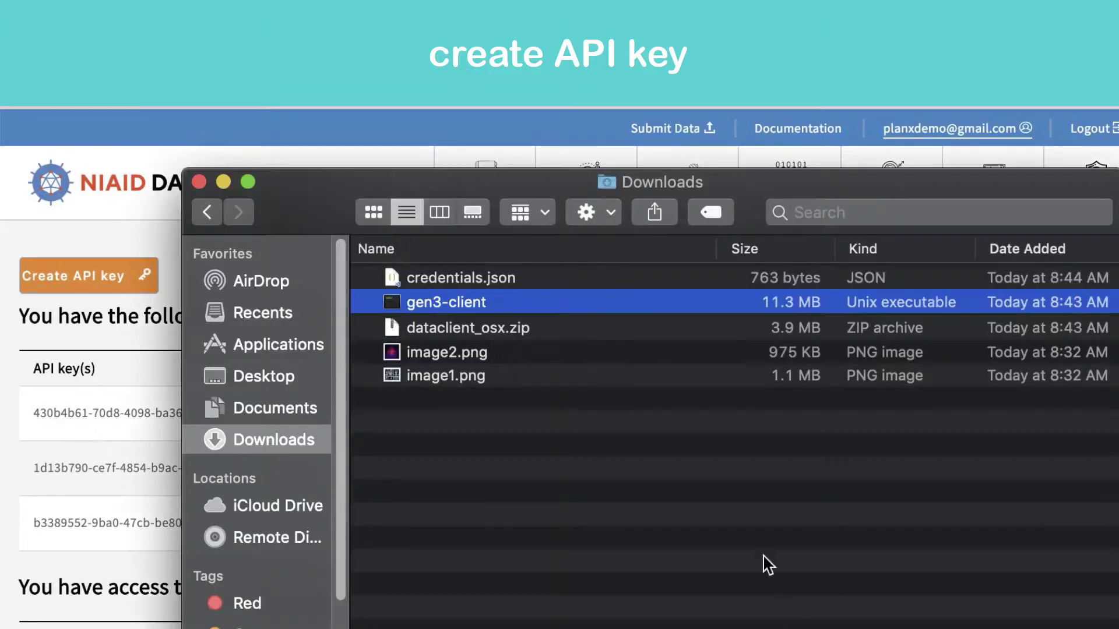
left_click_drag(327, 189, 320, 144)
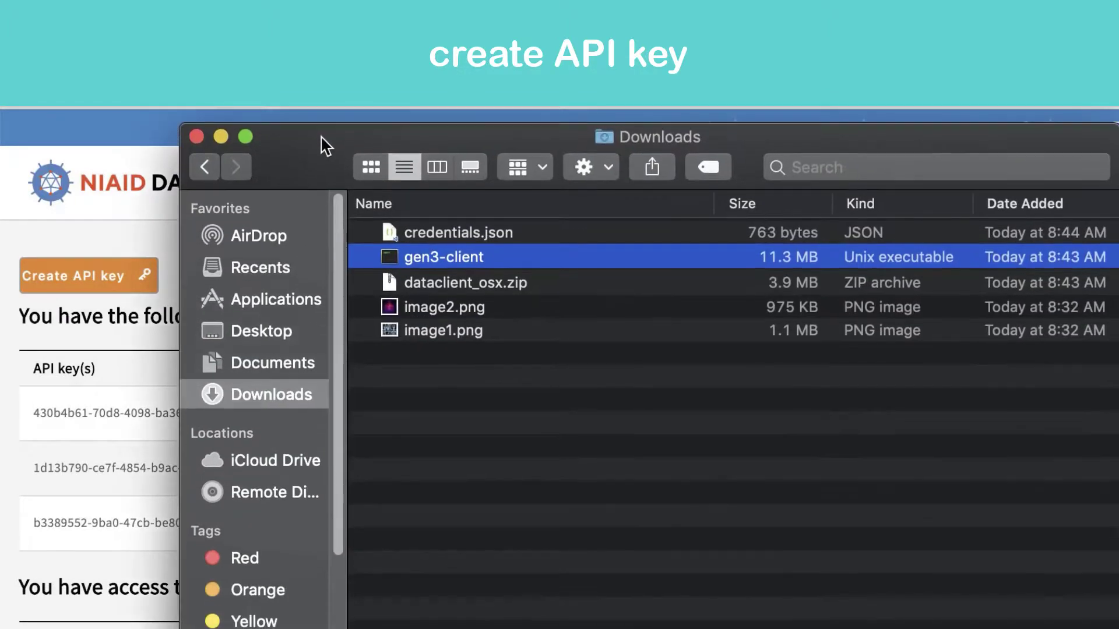
left_click(555, 232)
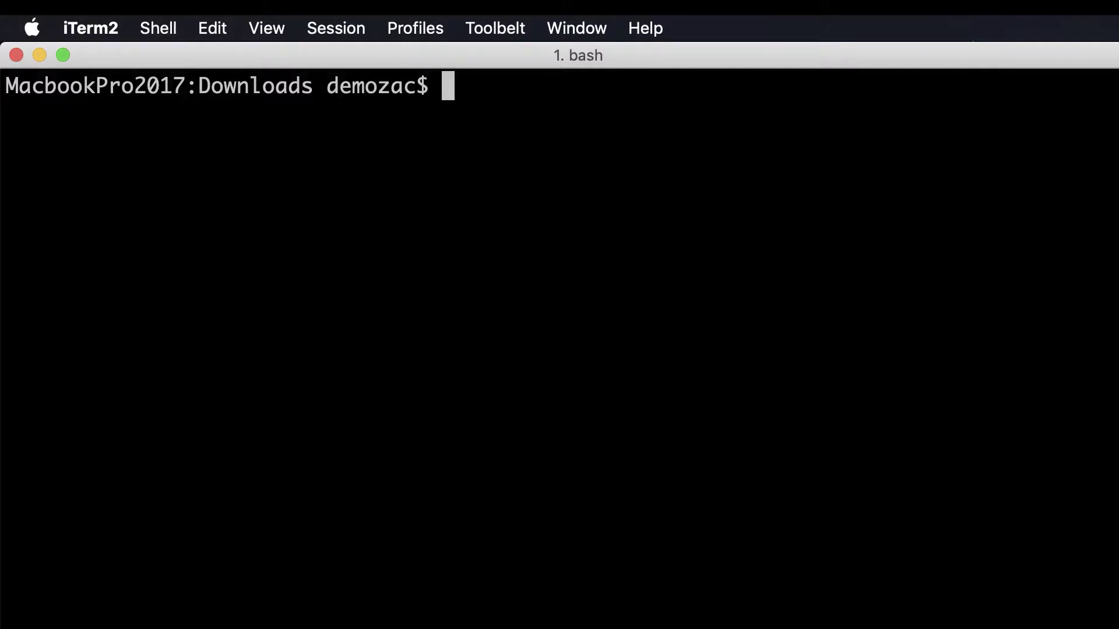
left_click(751, 221)
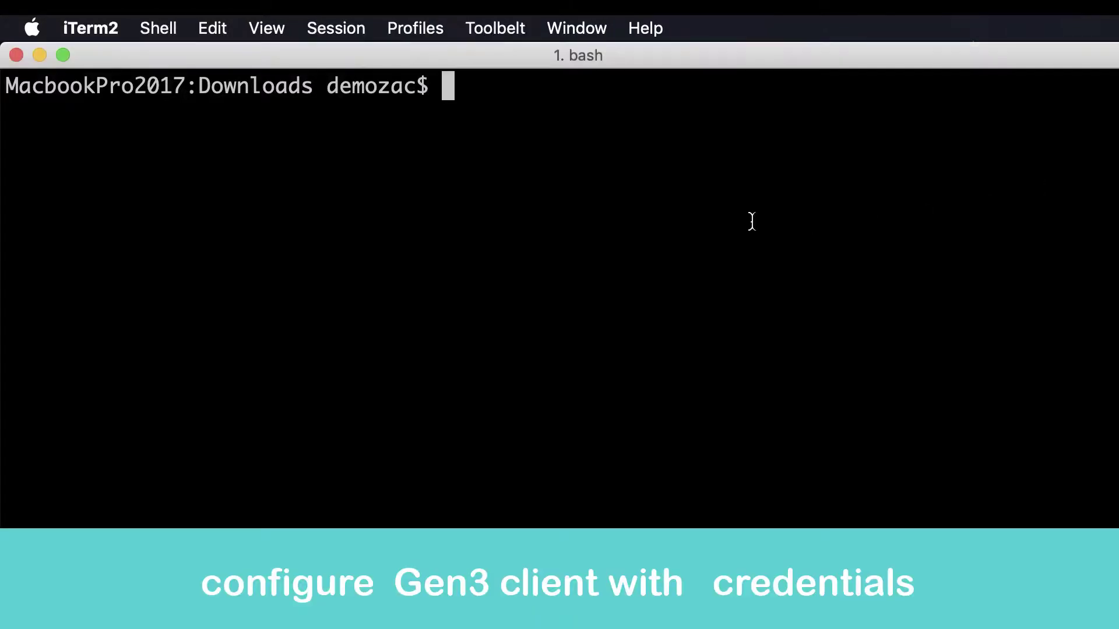
type("./gen")
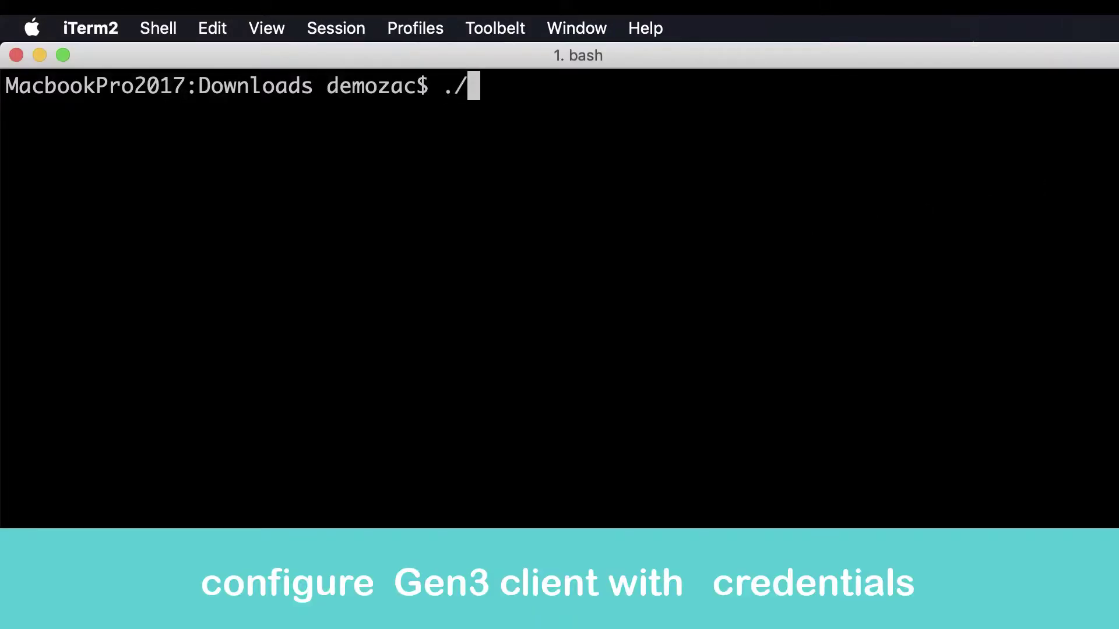
type("3-clioent")
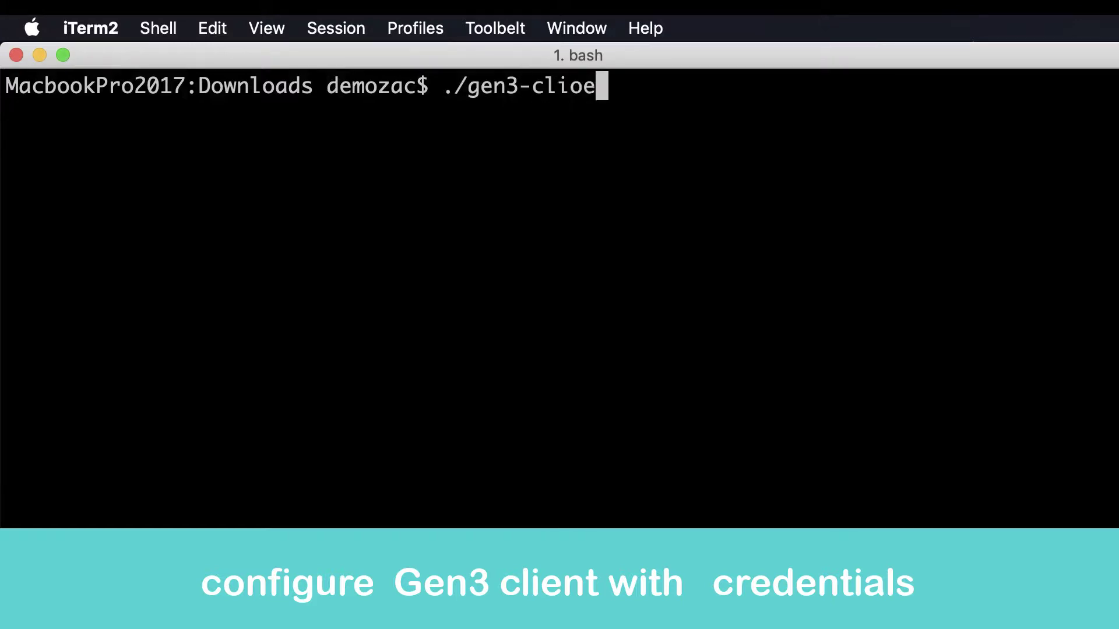
key("BackSpace")
key("BackSpace")
key("BackSpace")
key("BackSpace")
type("ent")
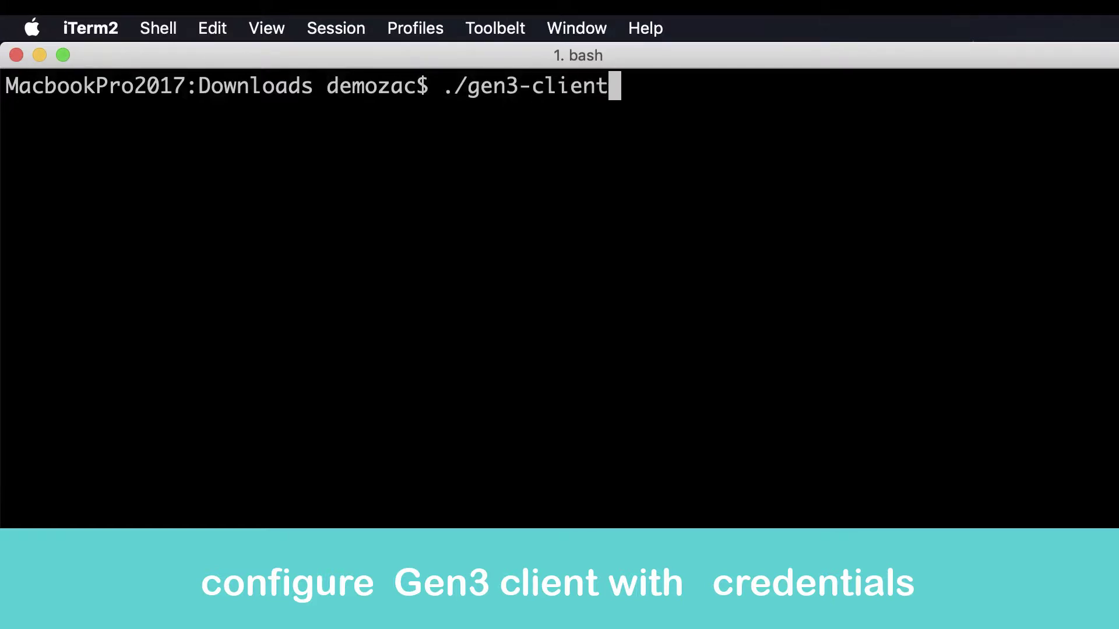
type(" configure ")
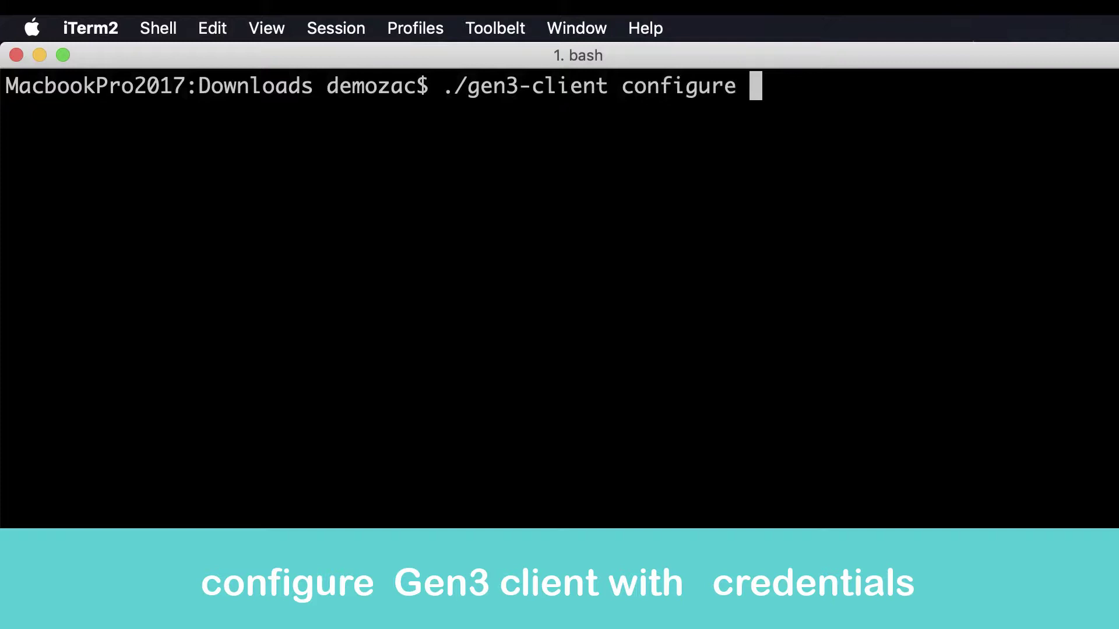
type("--profile=")
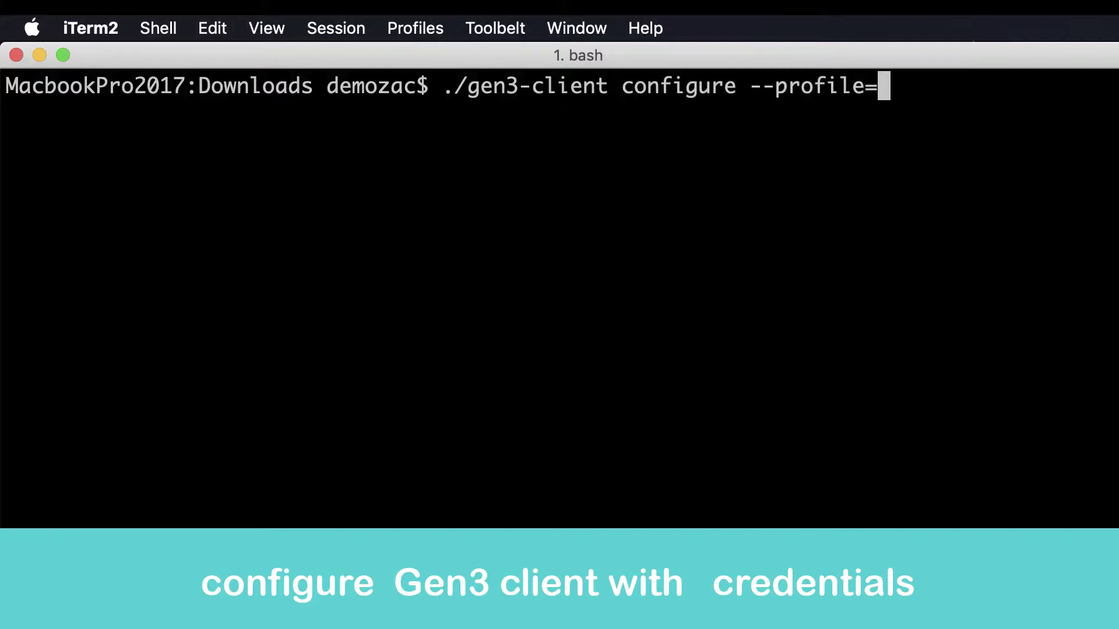
type("demo --cred=c")
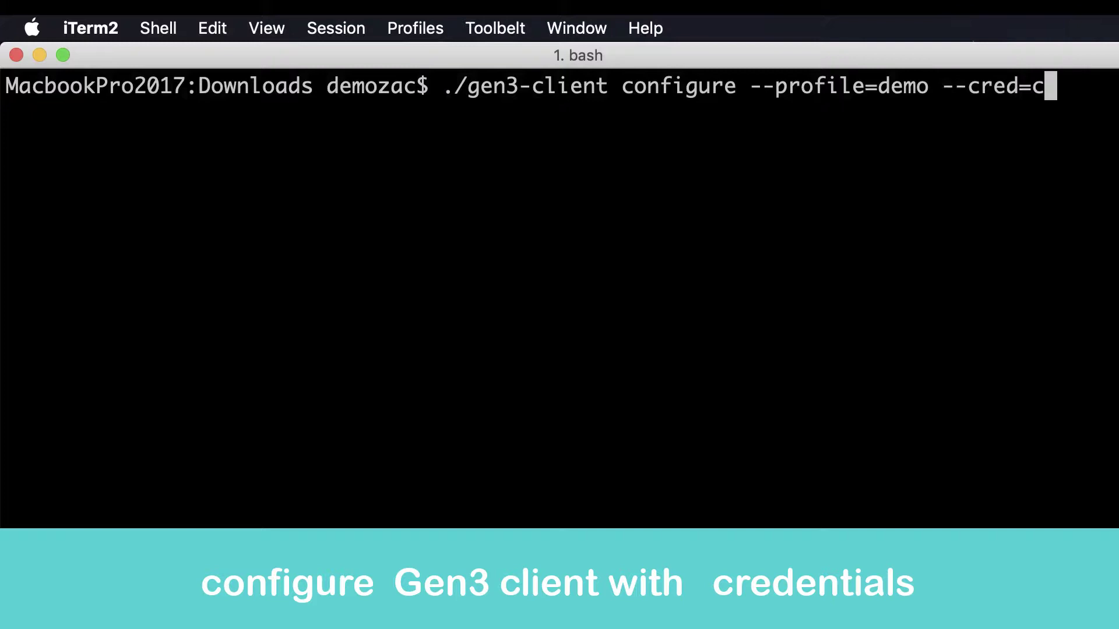
type("red")
key("Tab")
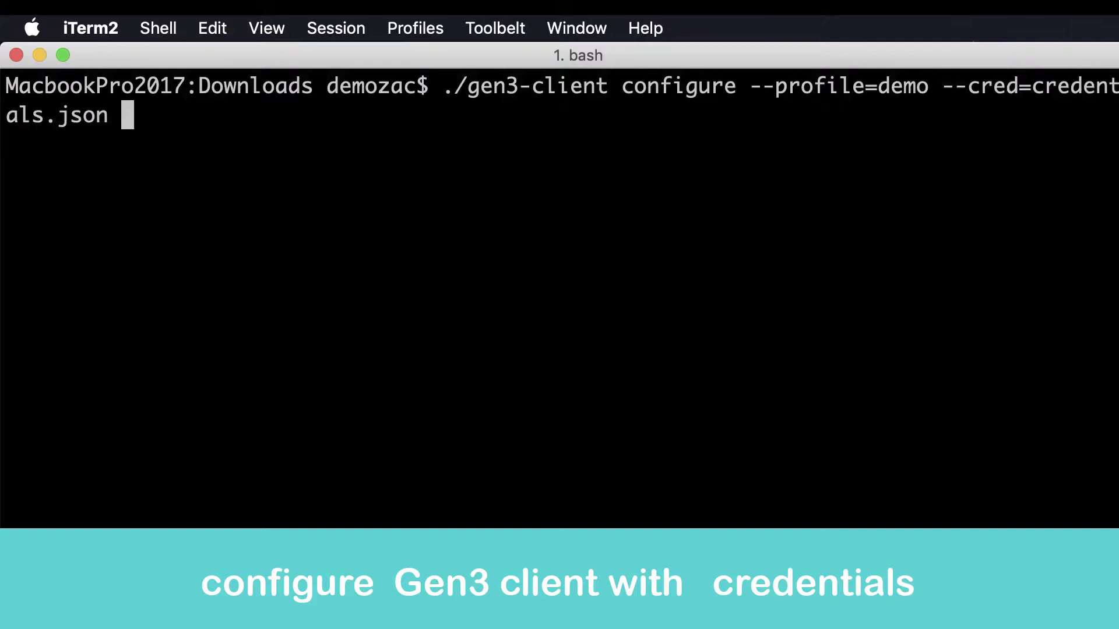
type("--api")
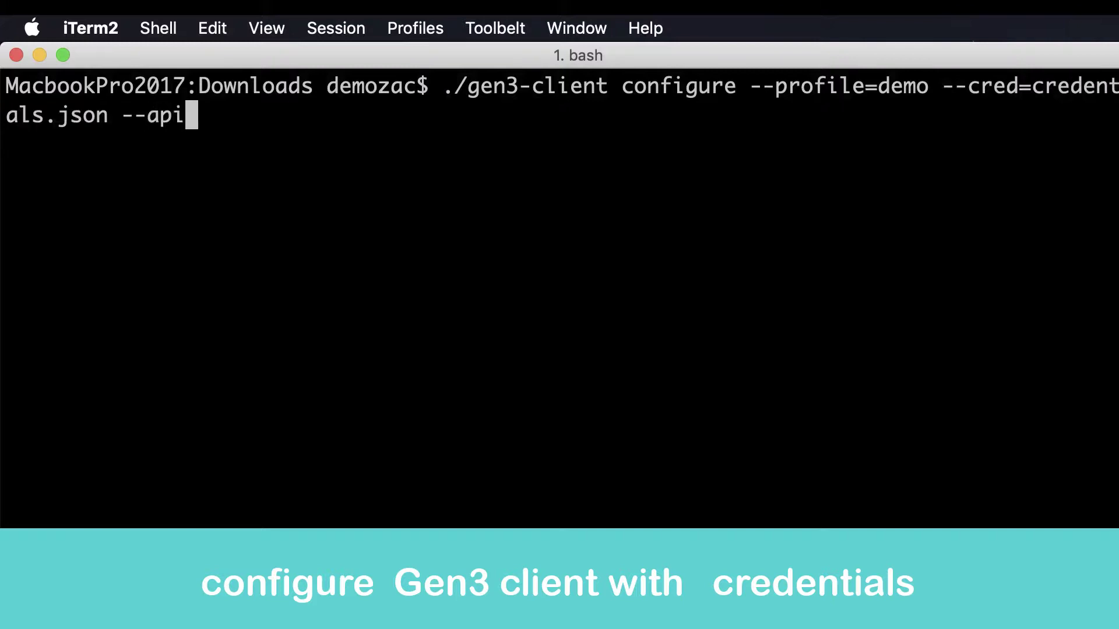
type("endpoint")
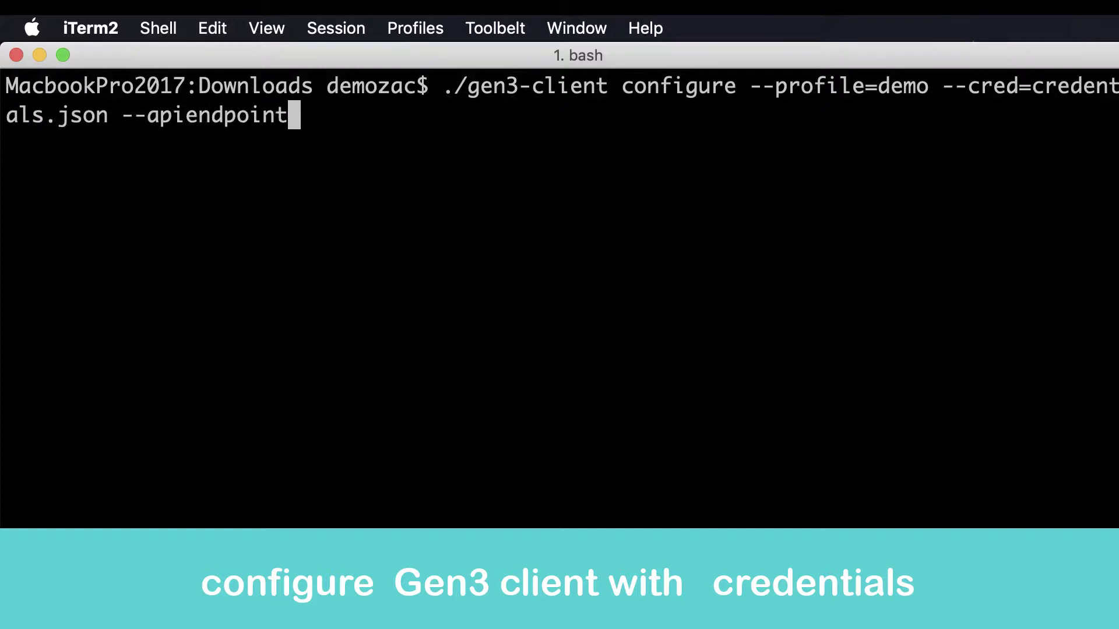
type("=htt")
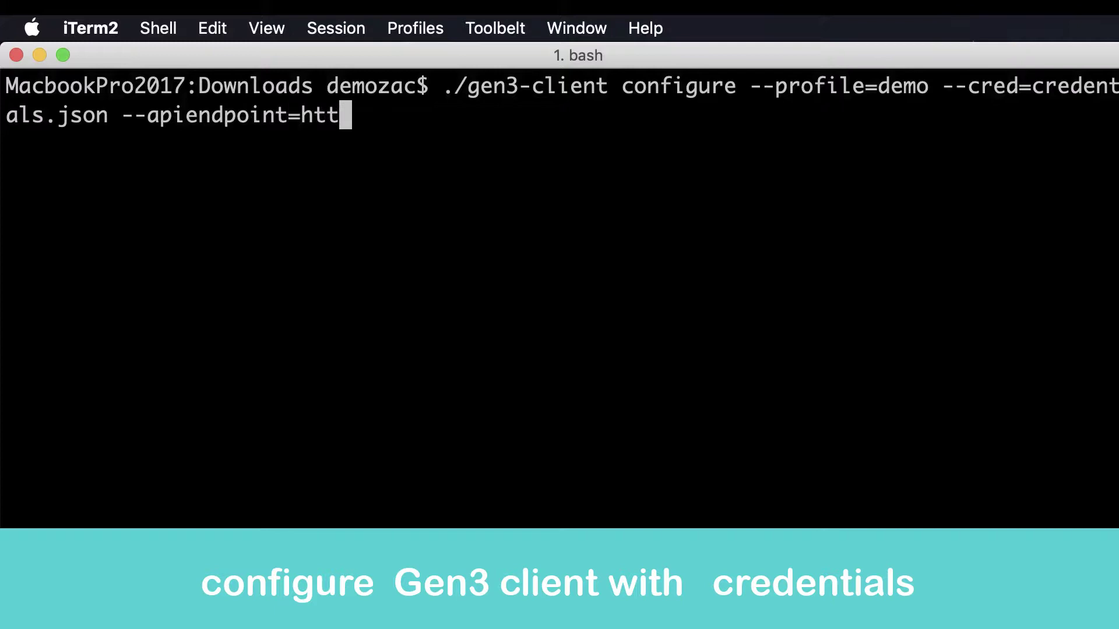
type("ps://n")
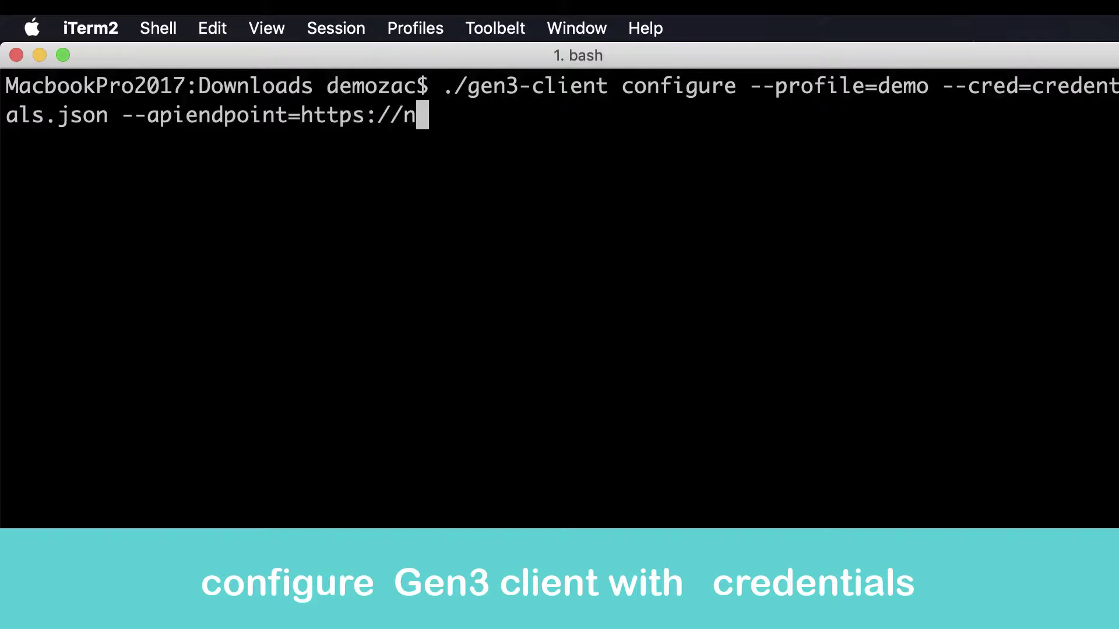
type("iaid.bionimbus.org")
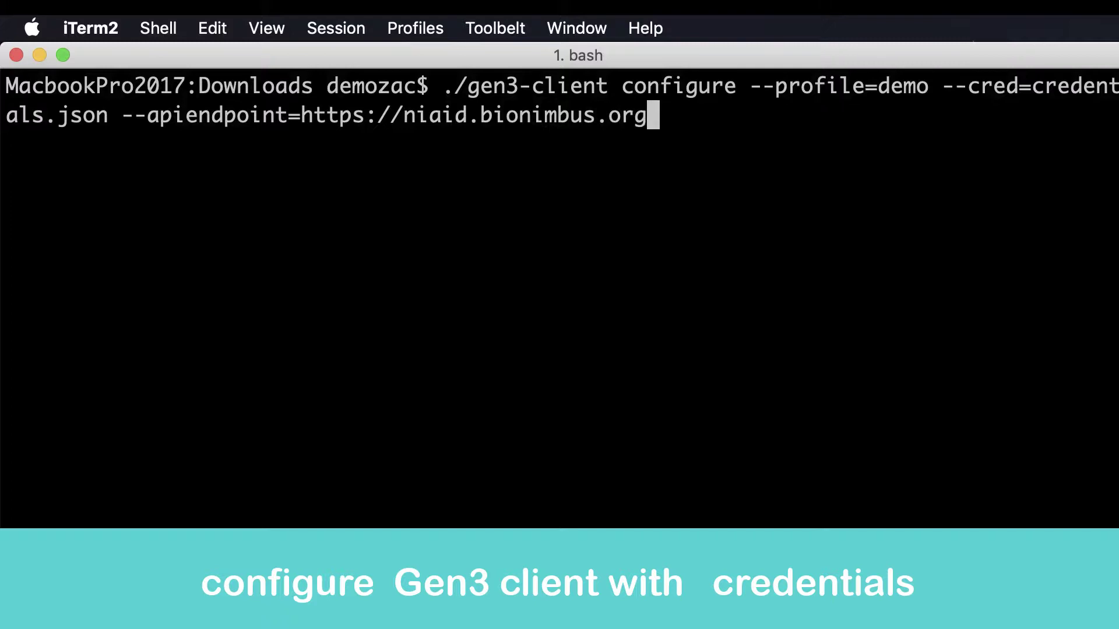
type("/")
key("Return")
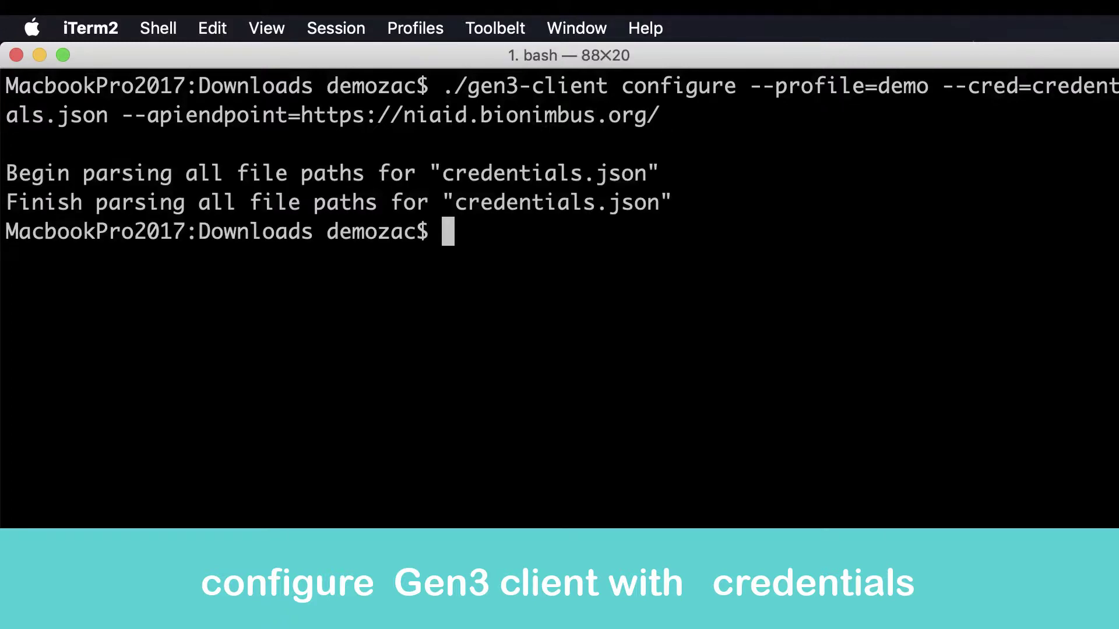
type("./gen3-")
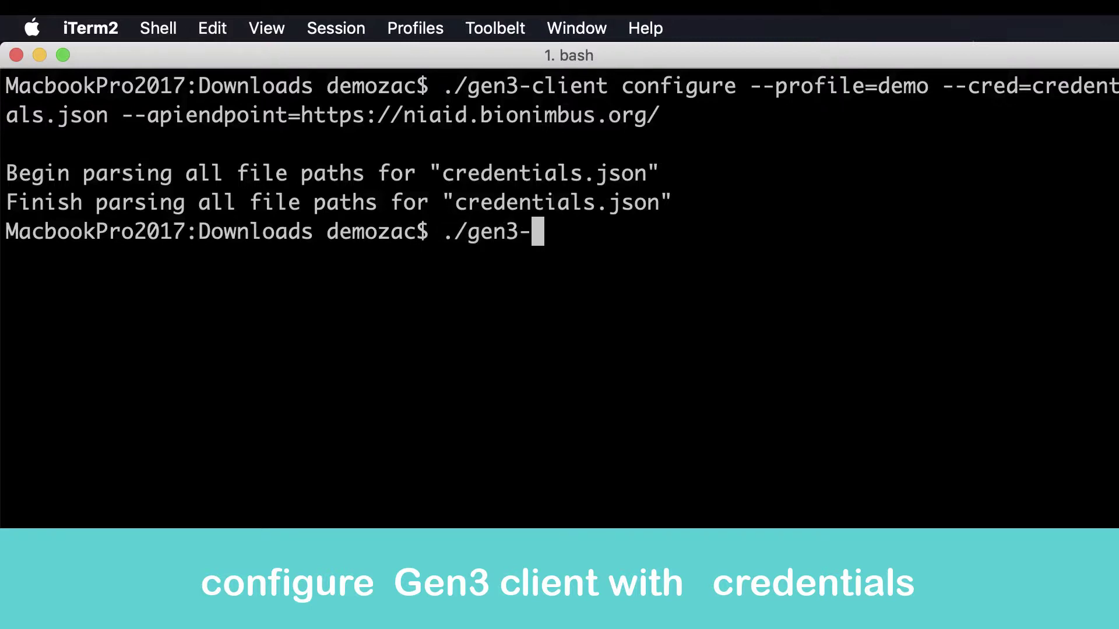
type("client u")
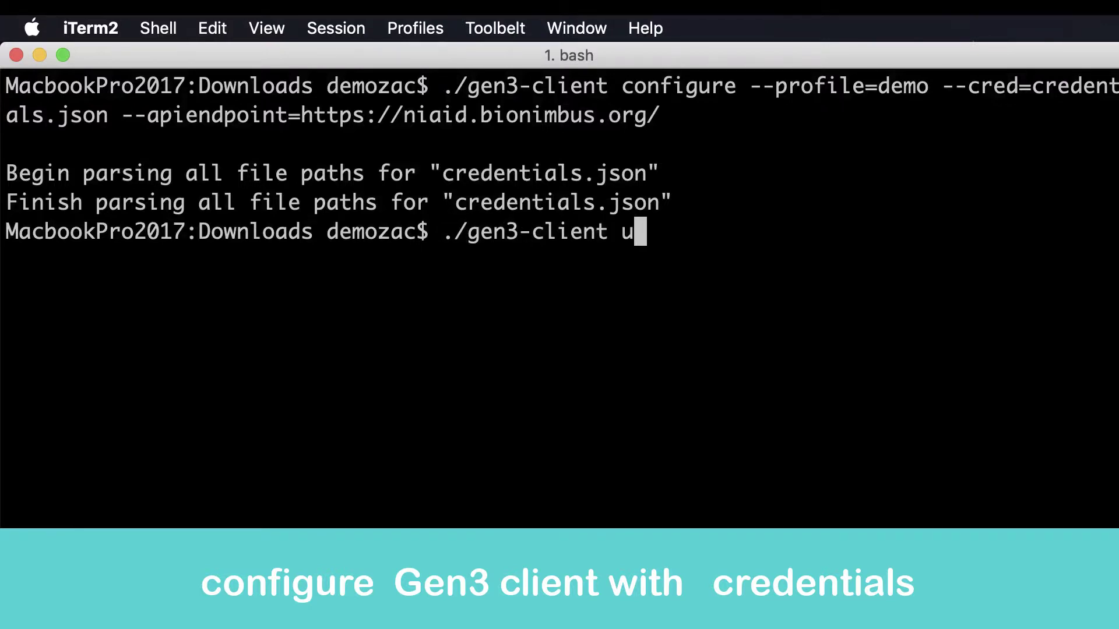
type("pload -")
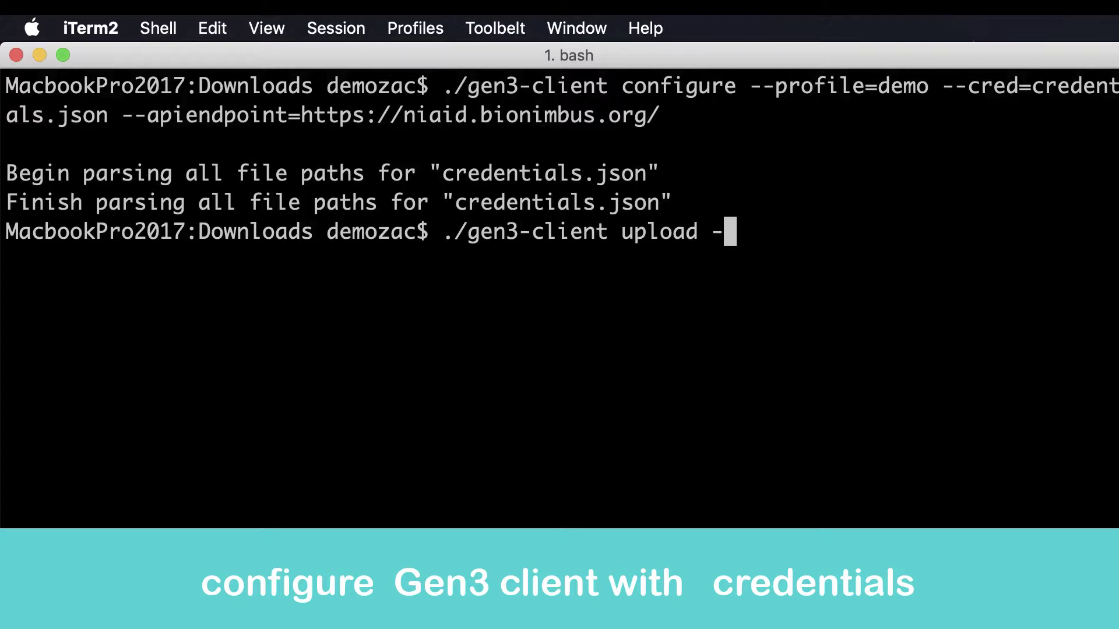
type("-profile=demo")
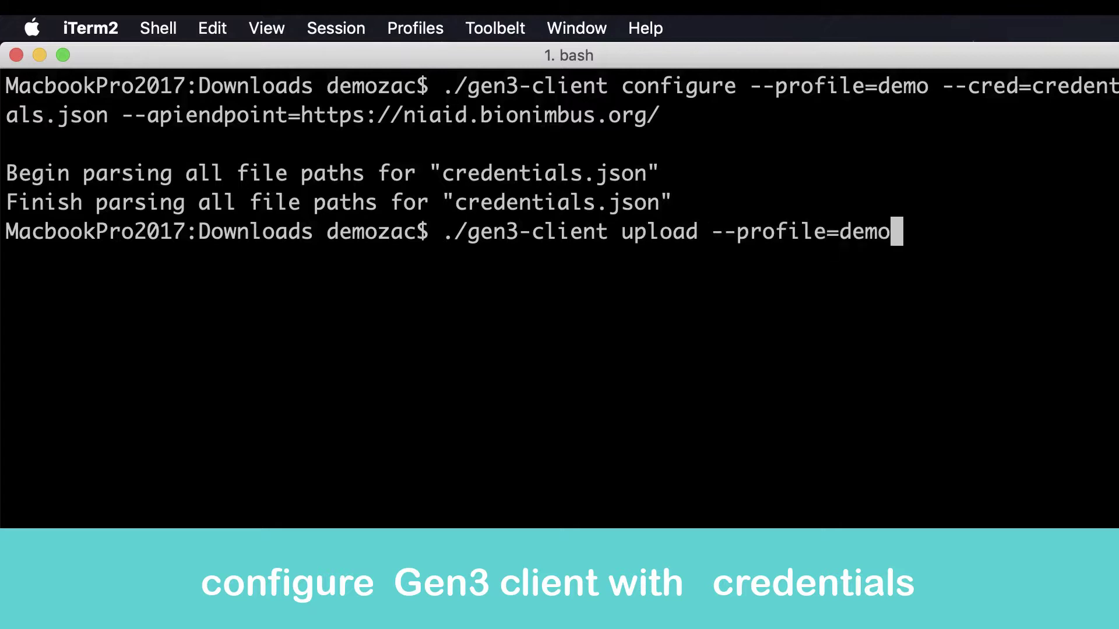
type(" --u")
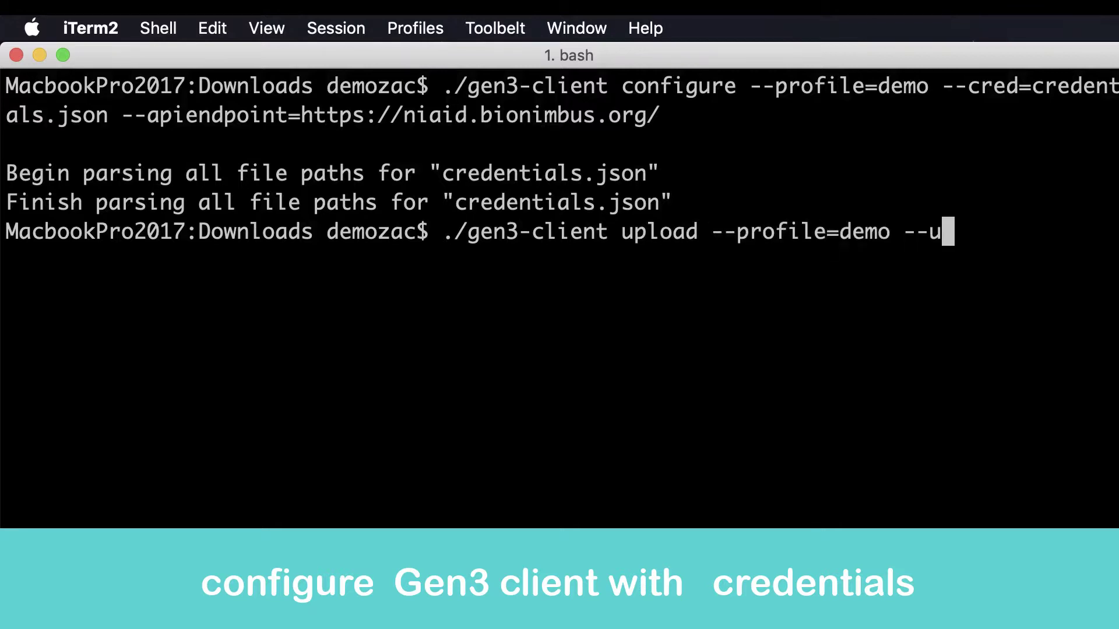
type("pload-pa")
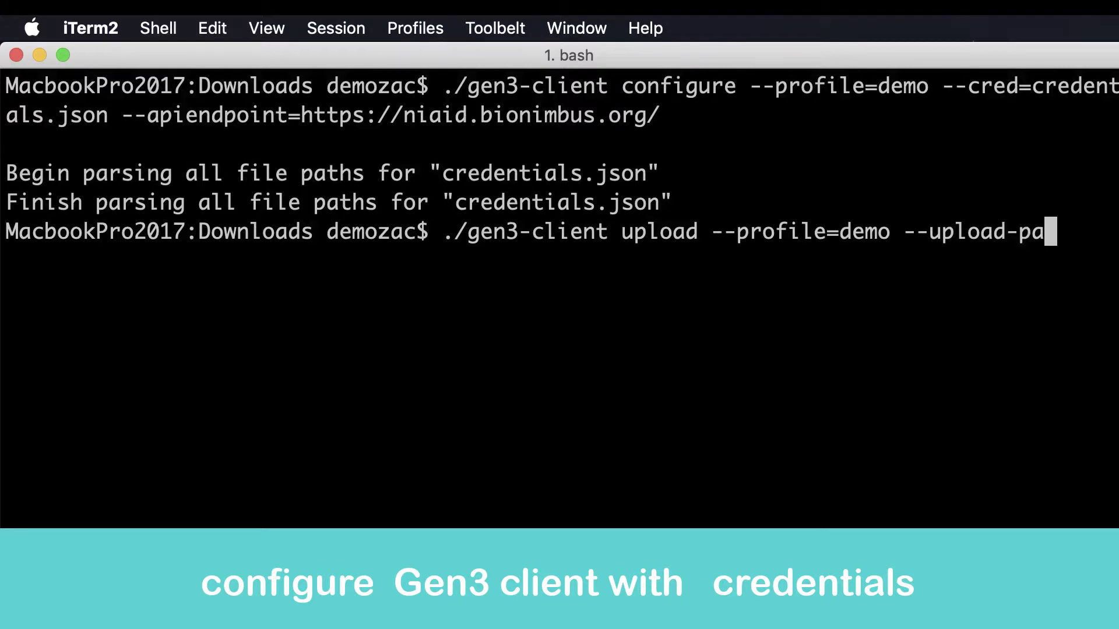
type("th=\\")
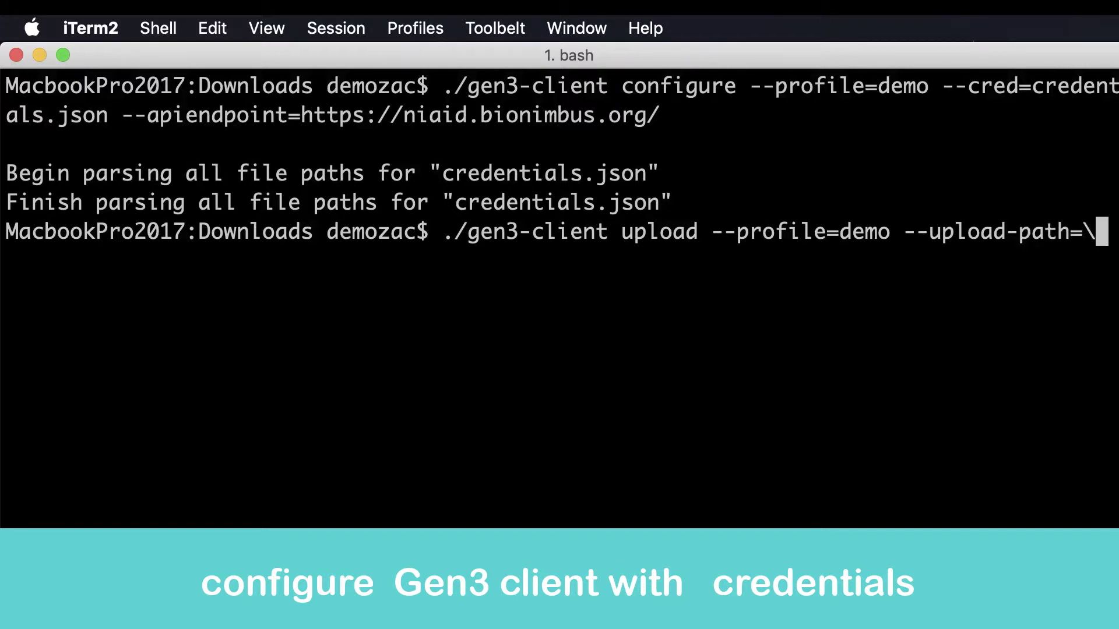
type("*.png")
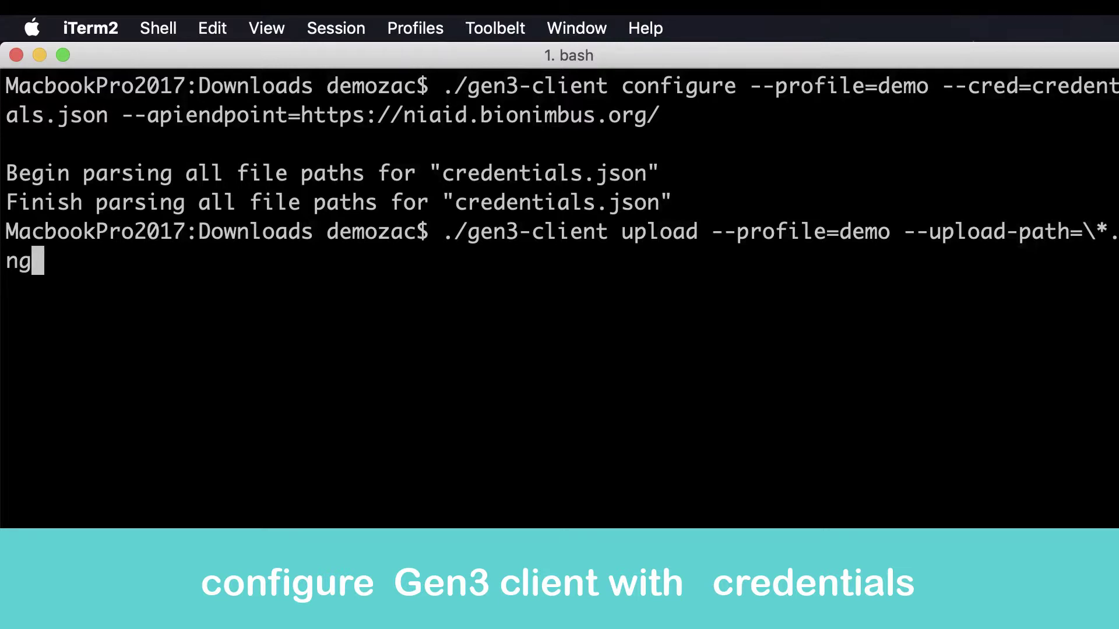
Run the *.png upload under profile demo, sending image1.png and image2.png
key("Return")
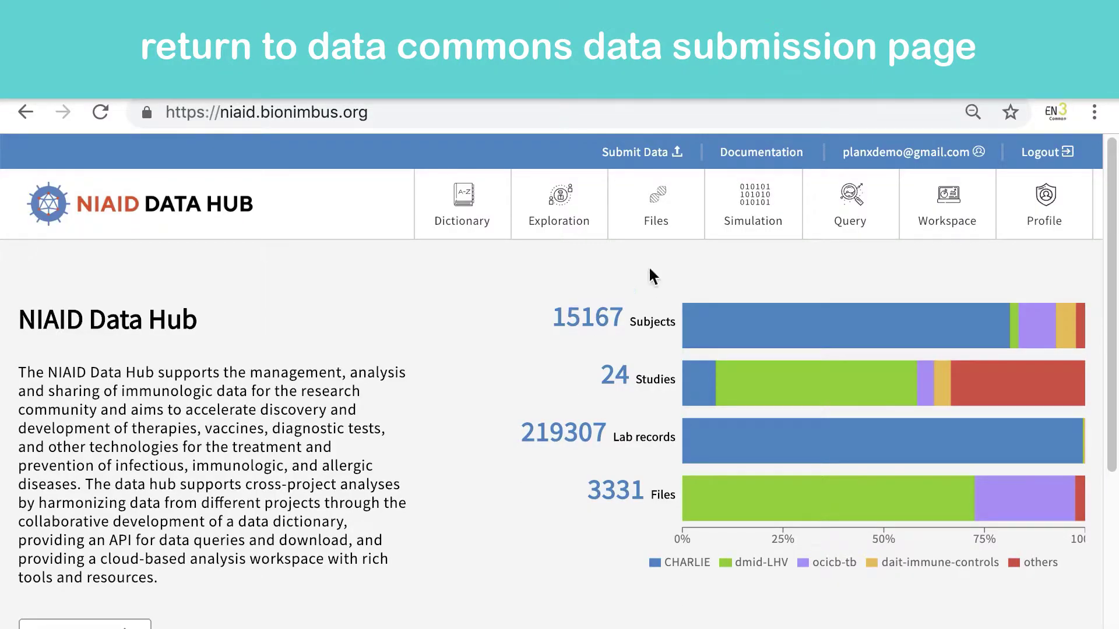
Go to Map My Files to see image1.png and image2.png listed as Ready
left_click(635, 153)
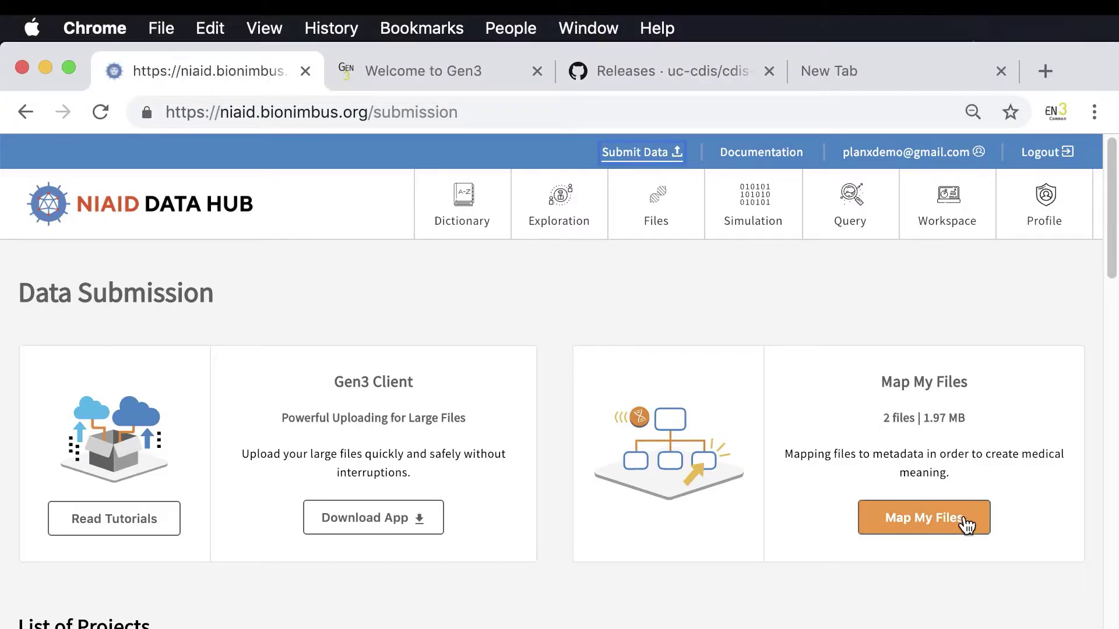
left_click(964, 524)
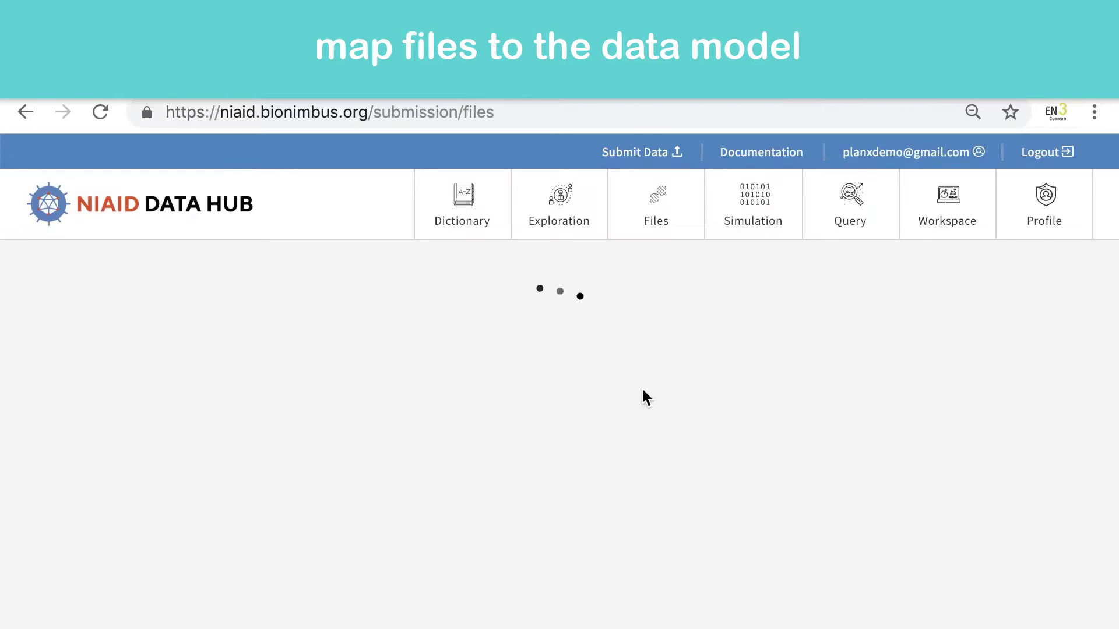
scroll(641, 382, "down", 2)
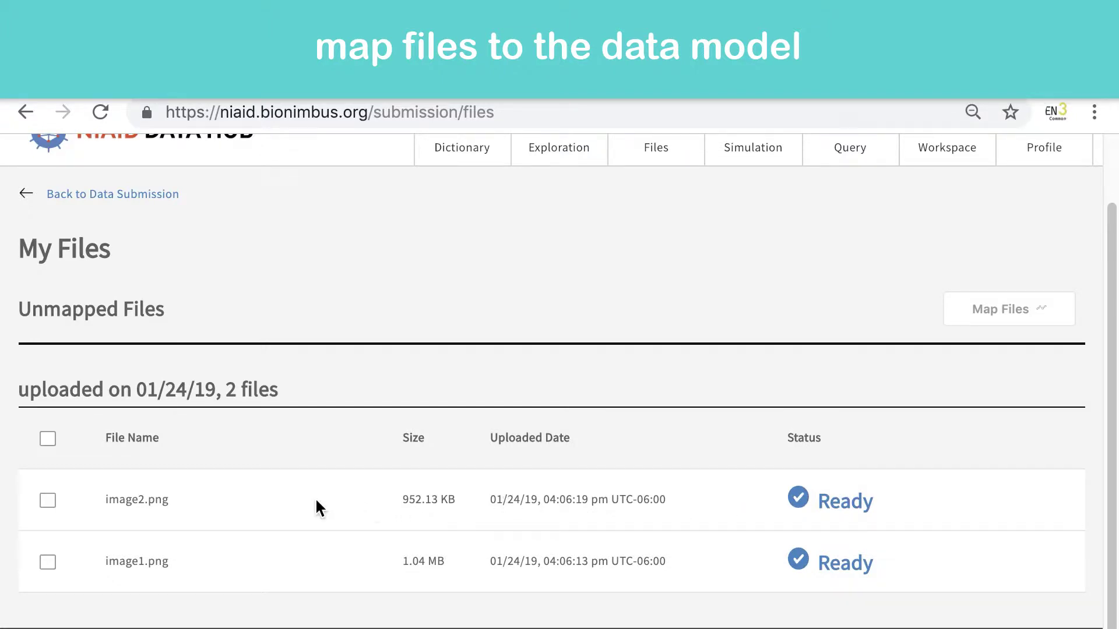
Map both selected files to project ndh-demo1 as the imaging_file node type
left_click(48, 441)
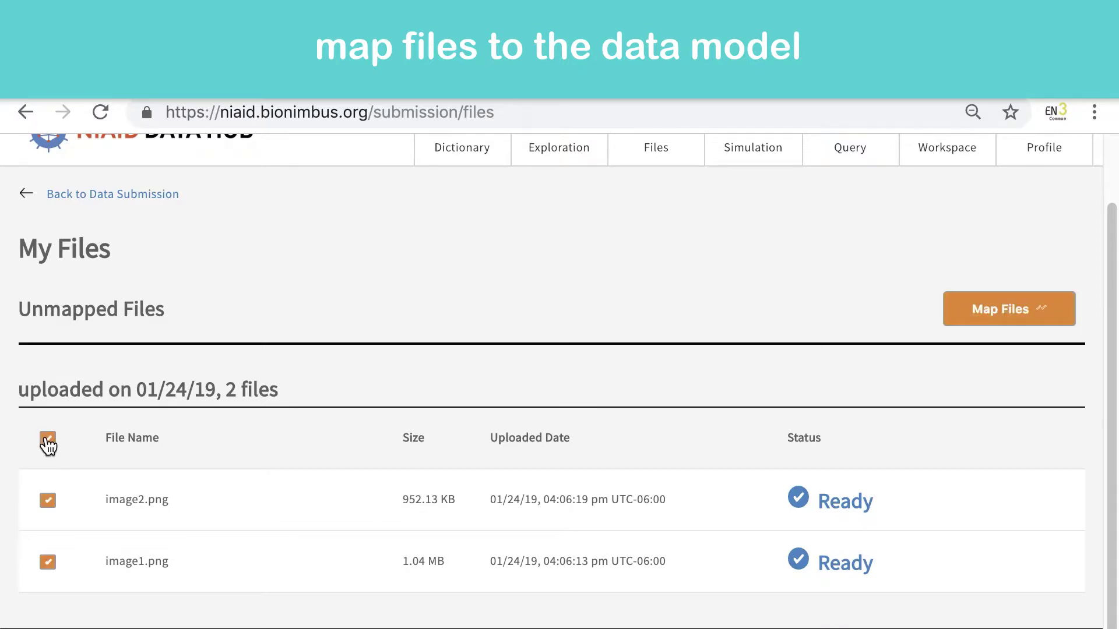
left_click(989, 319)
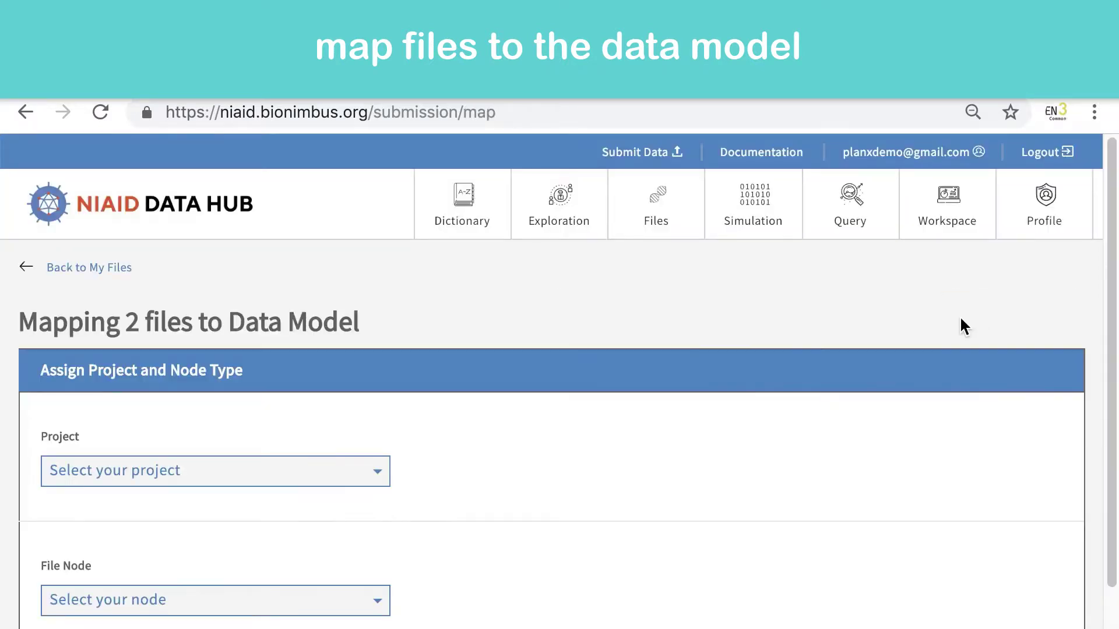
scroll(394, 386, "down", 3)
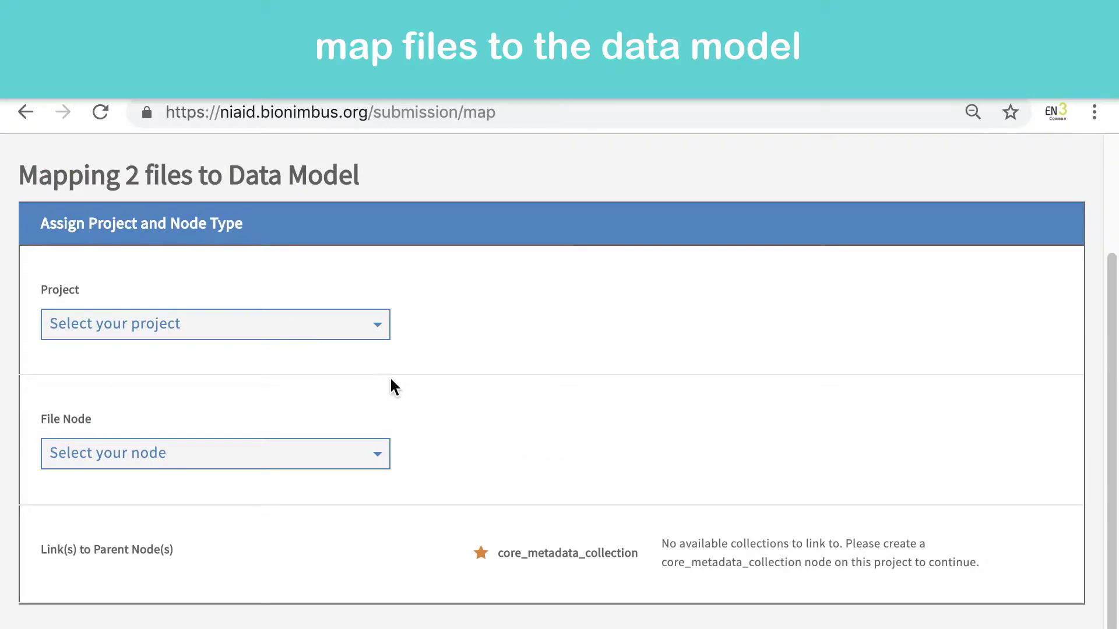
left_click(378, 332)
scroll(324, 396, "down", 2)
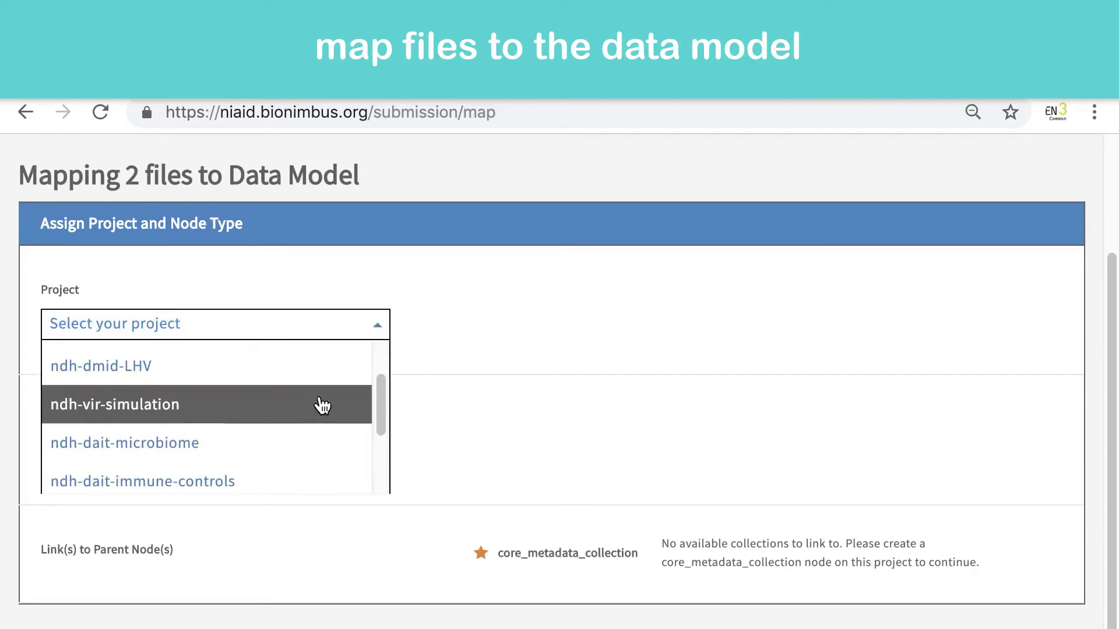
scroll(319, 404, "down", 2)
left_click(278, 466)
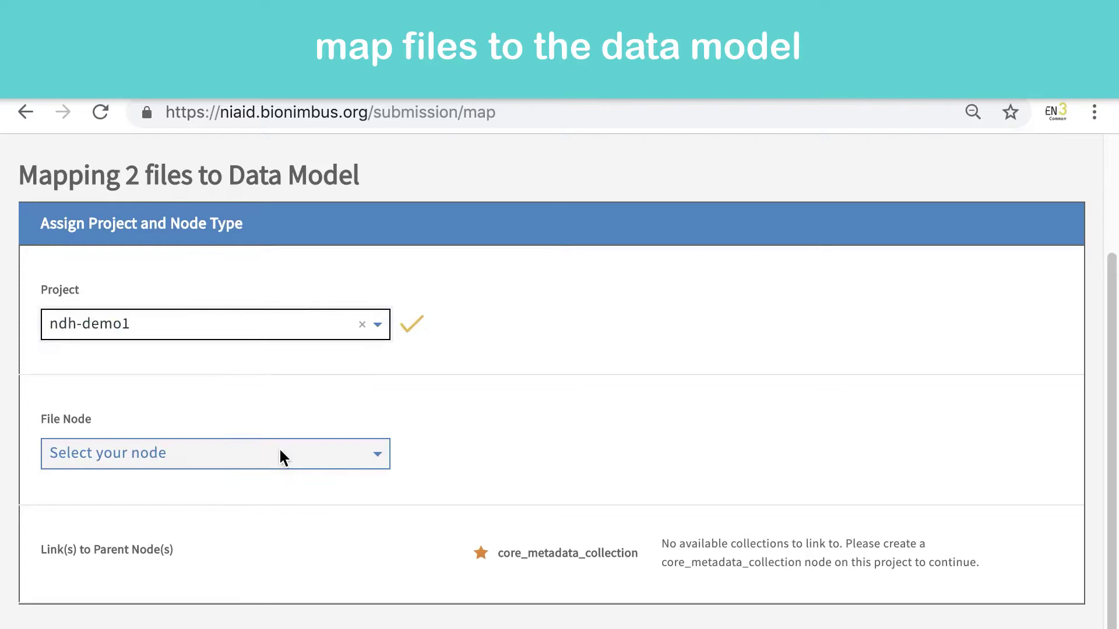
left_click(344, 463)
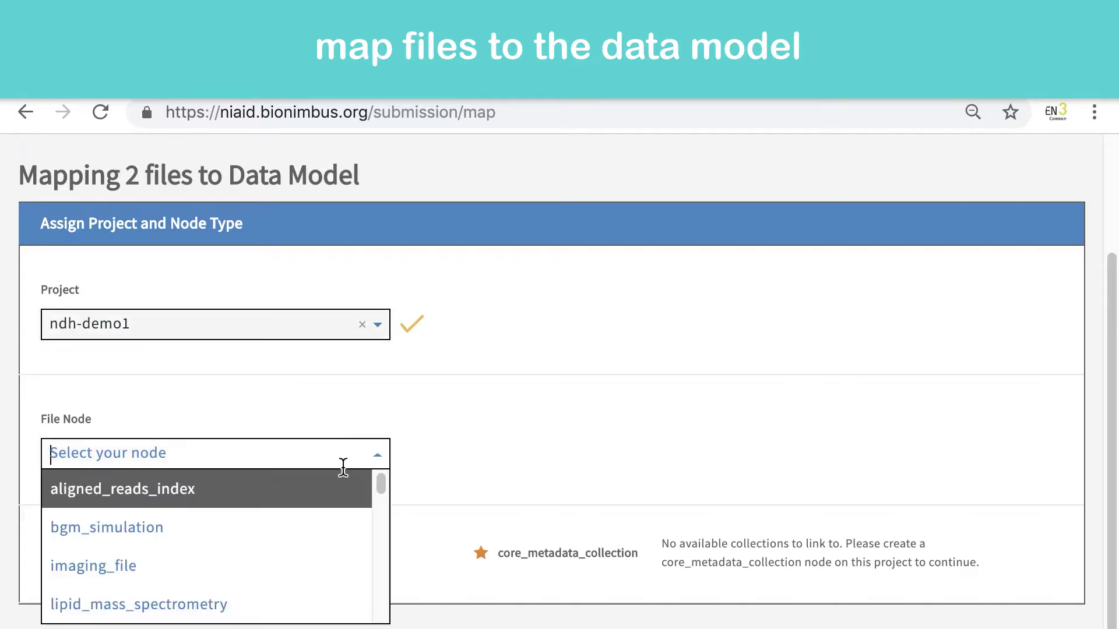
left_click(299, 566)
Set data_format to PNG and data_category to Body Scans, and link the files to cmc-demo1
scroll(539, 412, "down", 1)
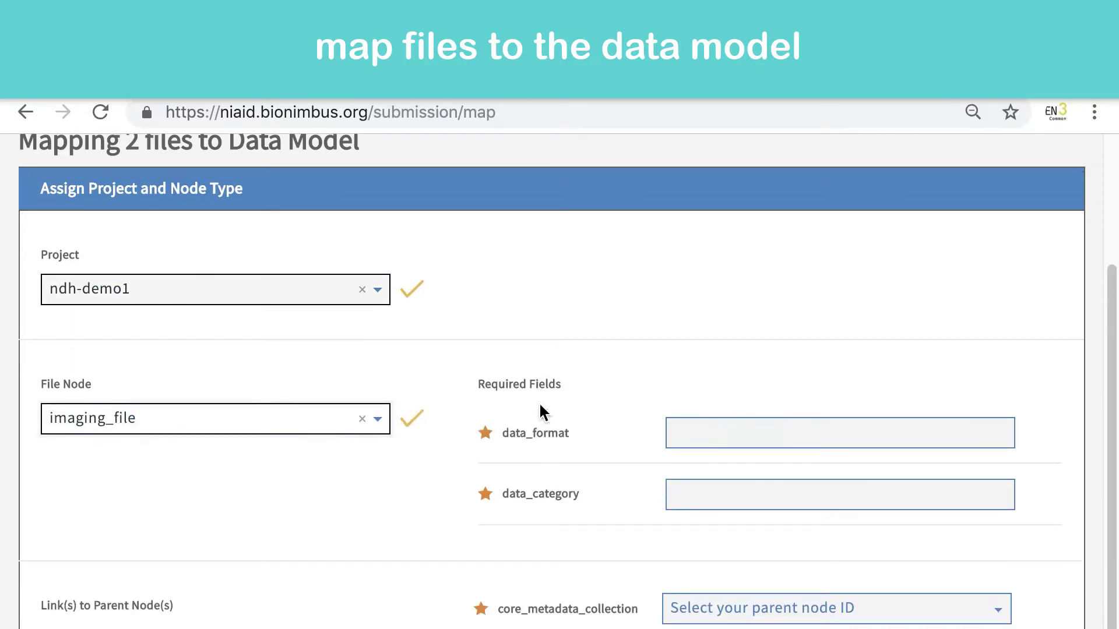
left_click(717, 430)
type("PNG")
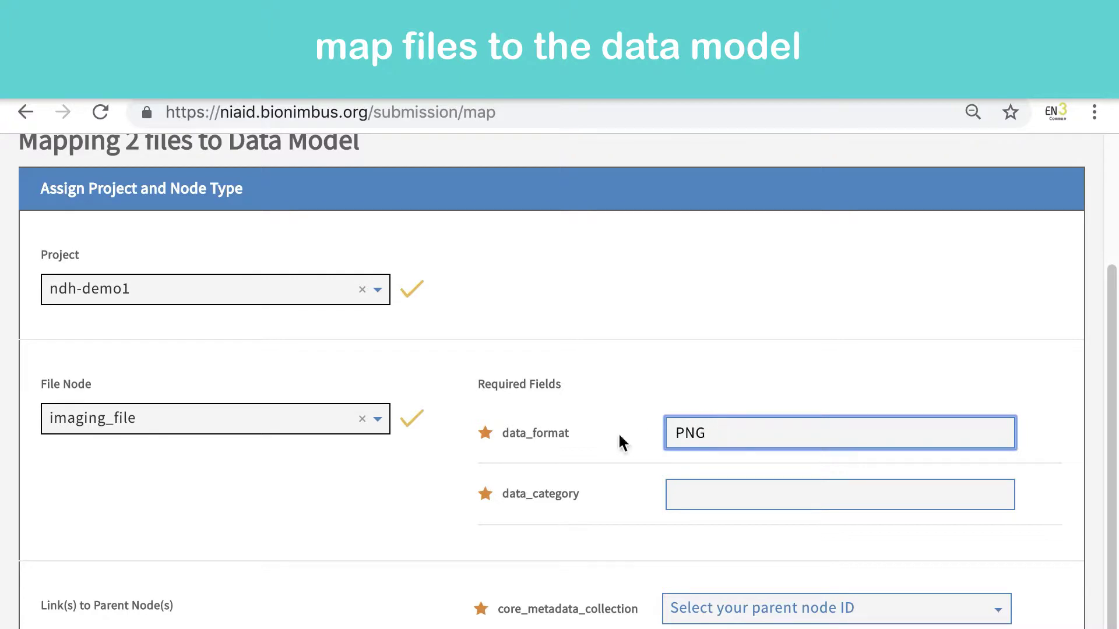
left_click(763, 495)
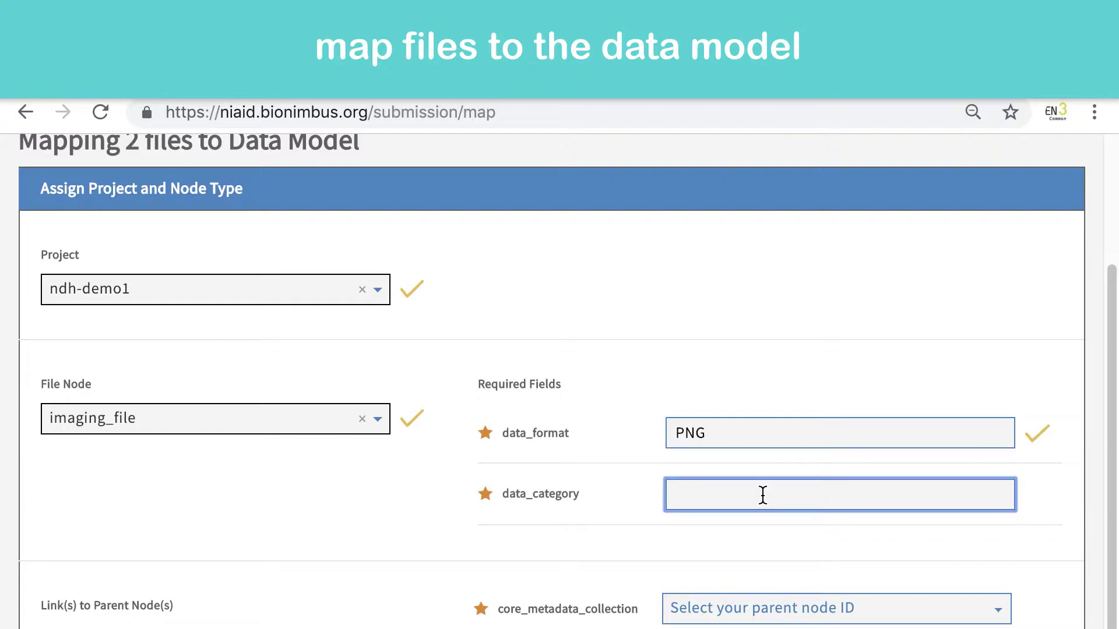
type("Body Scans")
scroll(797, 490, "down", 1)
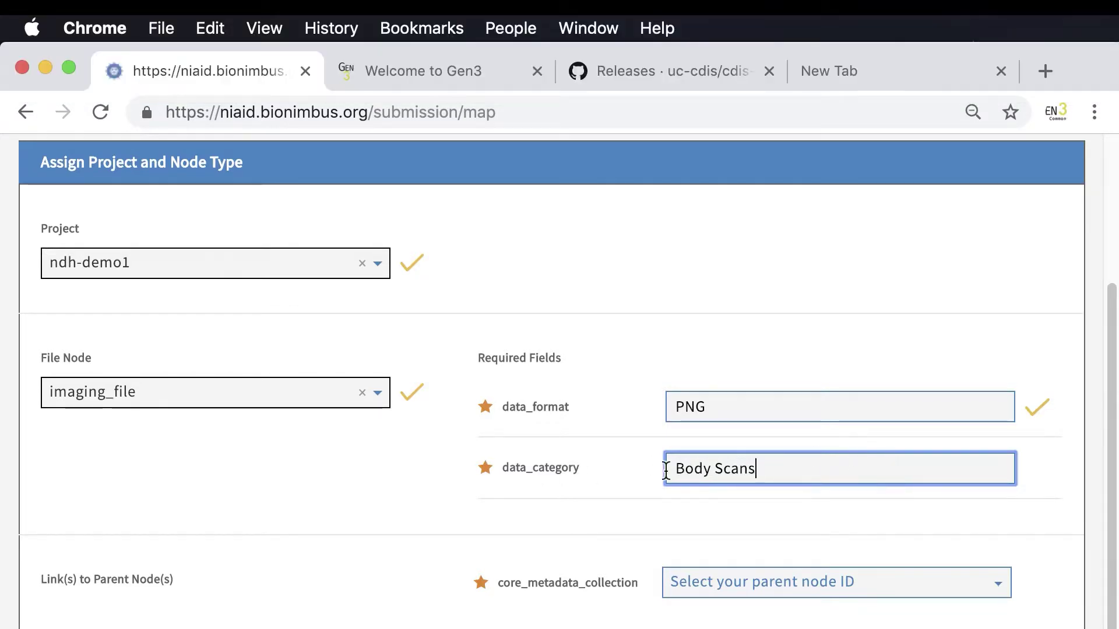
scroll(796, 542, "down", 1)
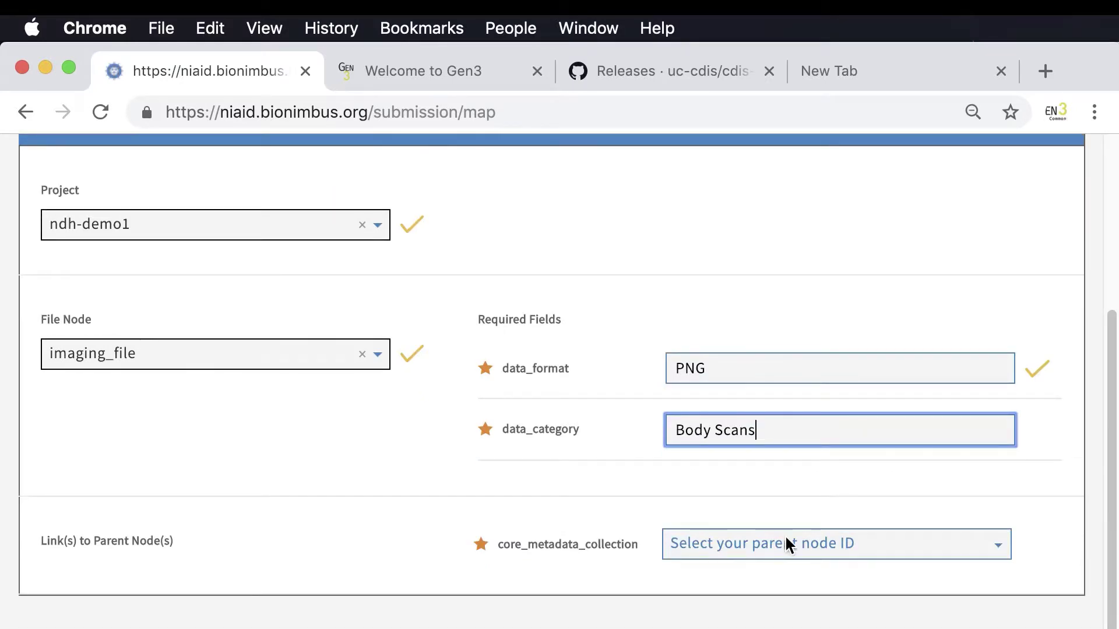
left_click(785, 536)
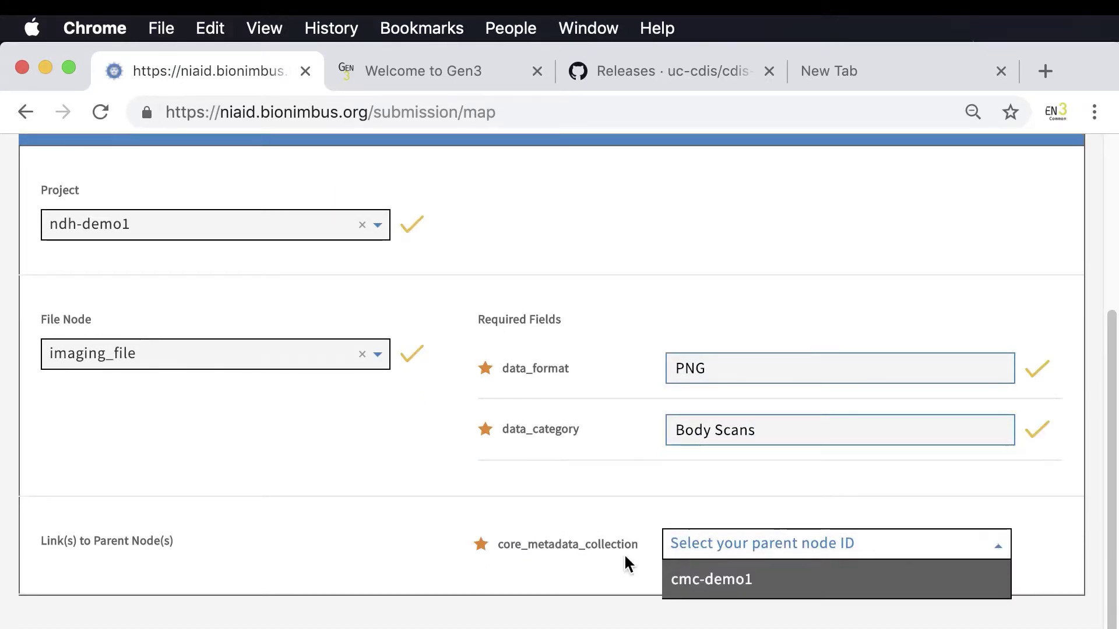
left_click(751, 583)
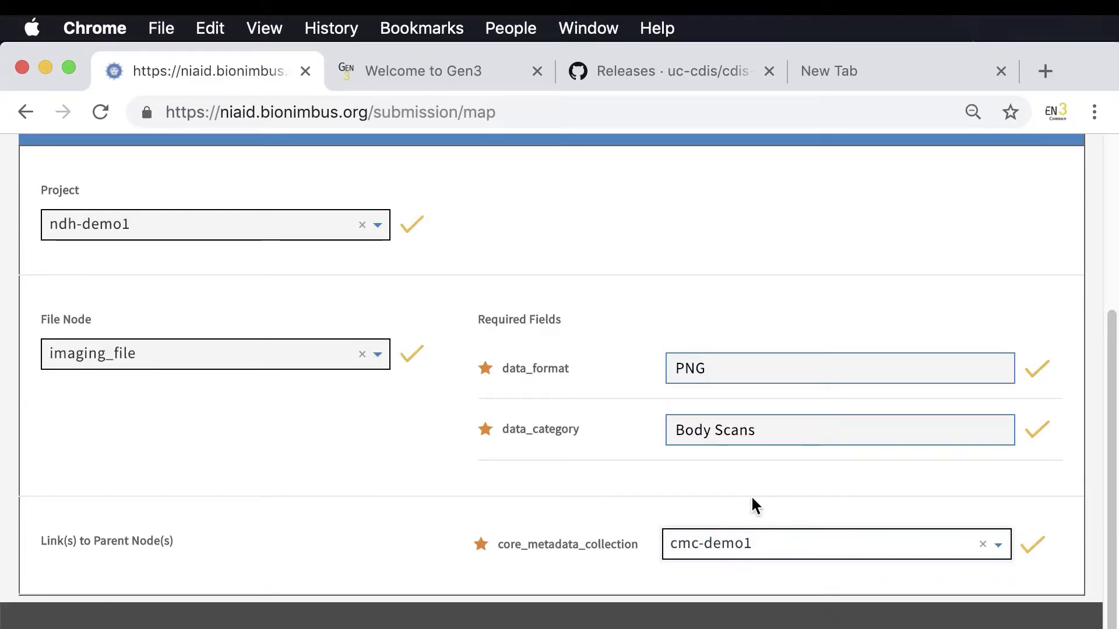
scroll(751, 494, "up", 4)
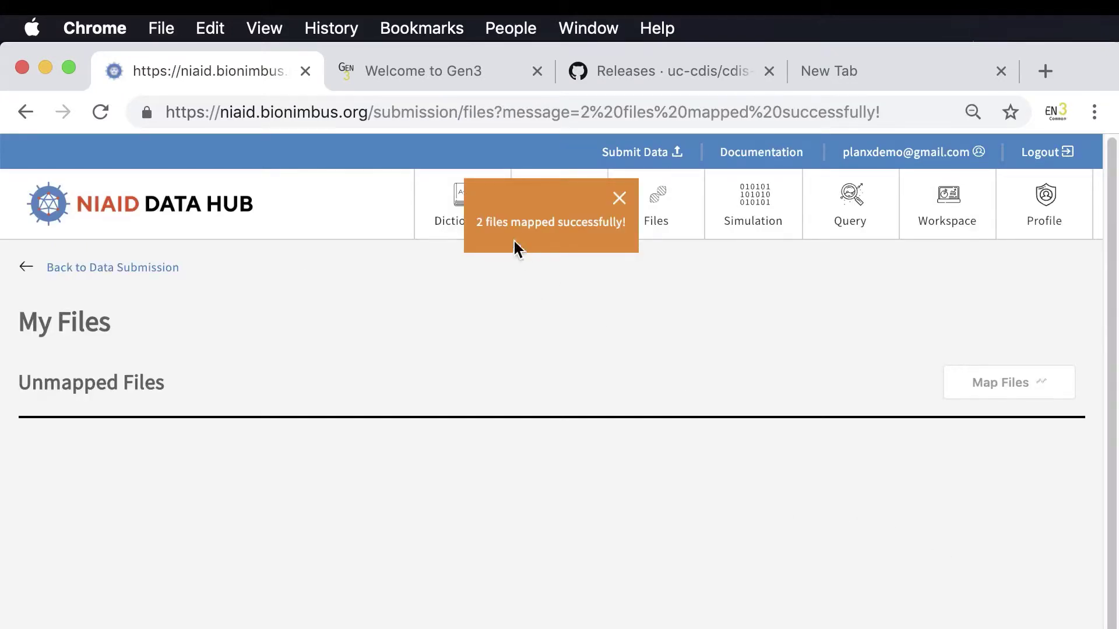
Dismiss the mapping success message and inspect the ndh-demo1 graph for Imaging File (2) under Core Metadata Collection
left_click(621, 201)
scroll(762, 396, "down", 2)
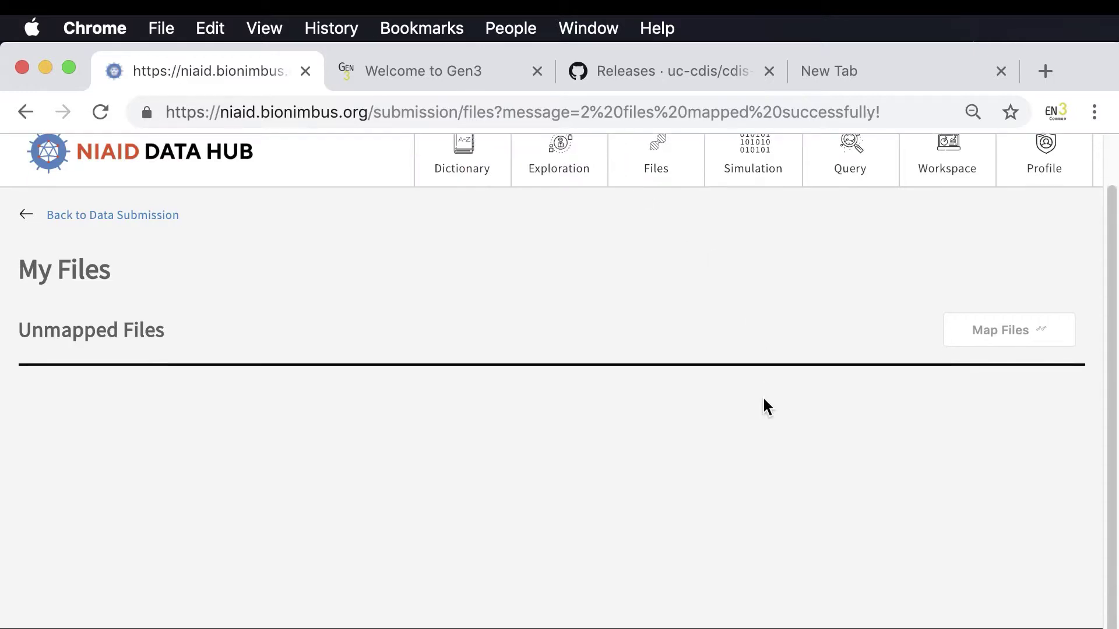
scroll(762, 396, "up", 2)
left_click(656, 158)
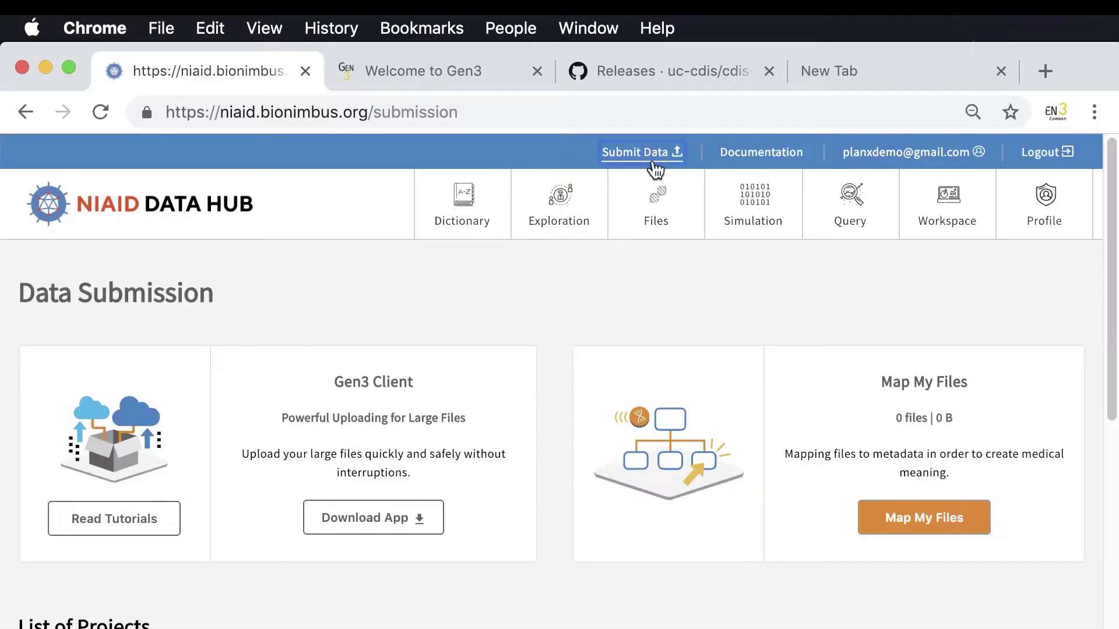
scroll(705, 453, "down", 7)
left_click(879, 456)
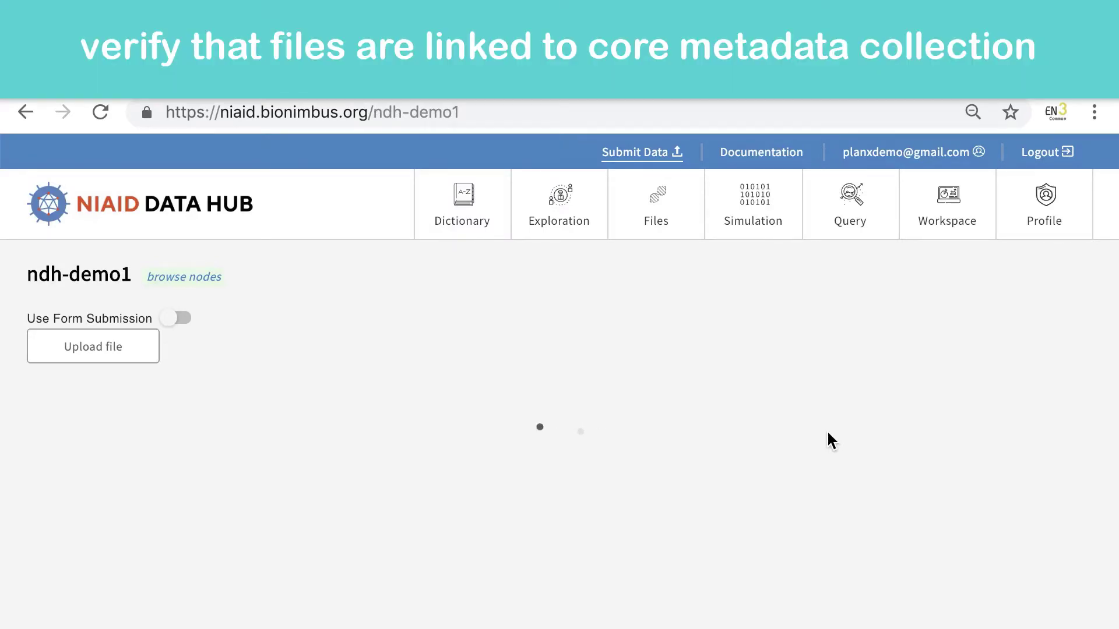
scroll(828, 433, "down", 3)
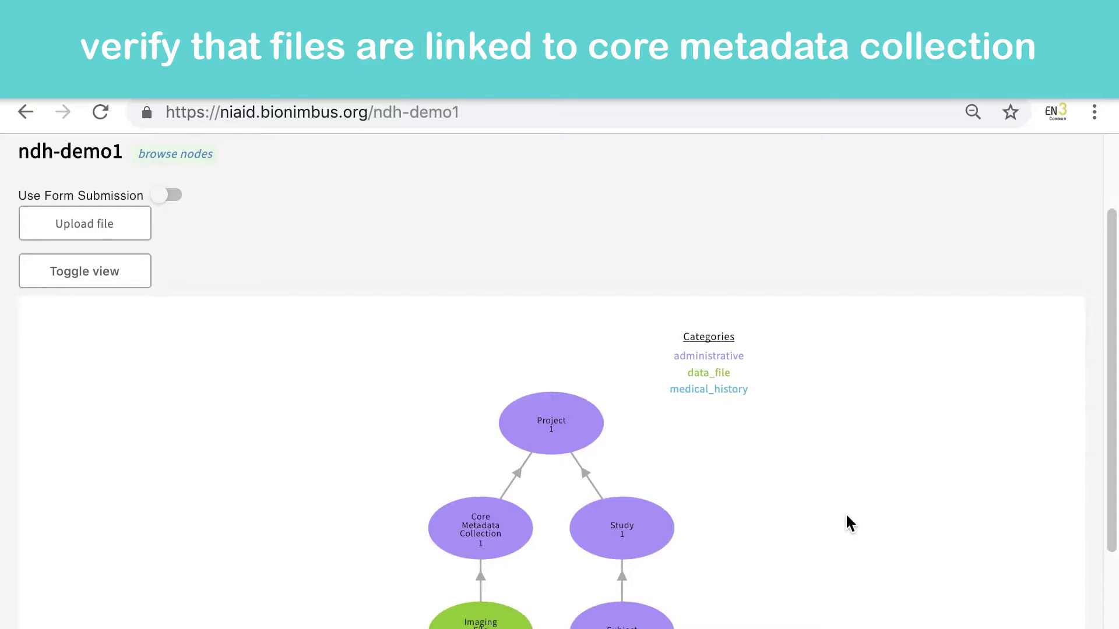
scroll(847, 523, "down", 2)
scroll(846, 516, "down", 3)
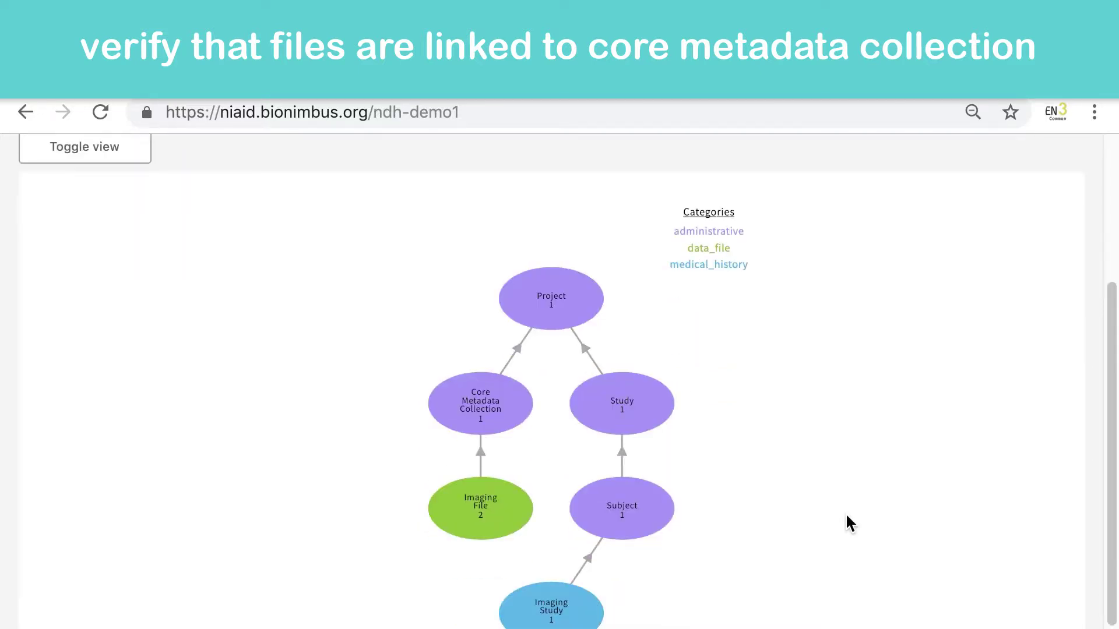
scroll(847, 522, "up", 5)
scroll(847, 522, "down", 4)
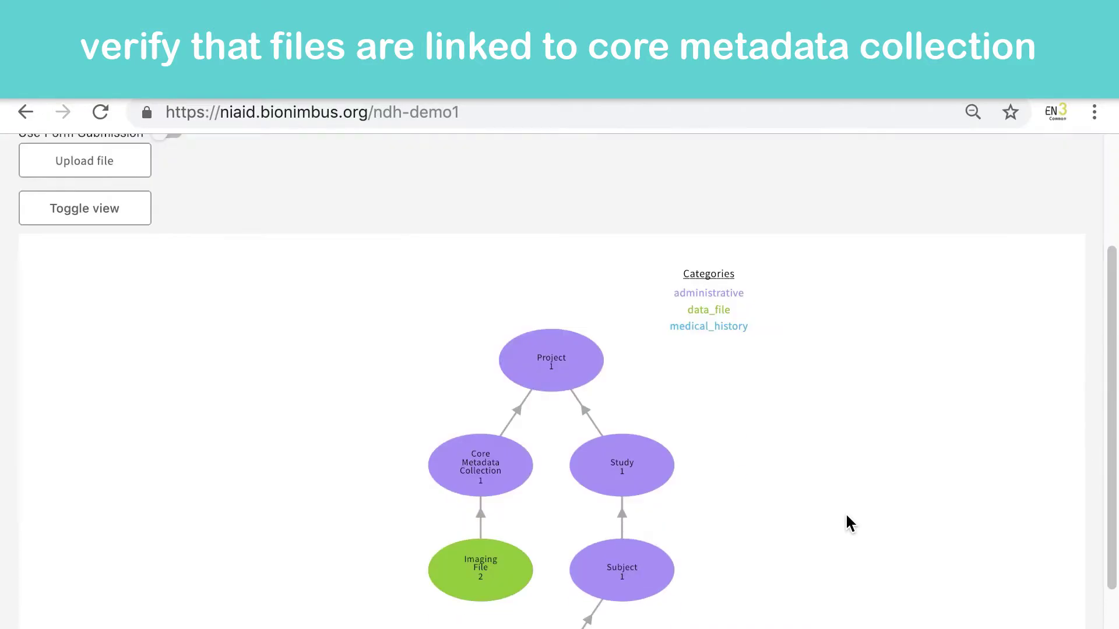
scroll(848, 523, "up", 4)
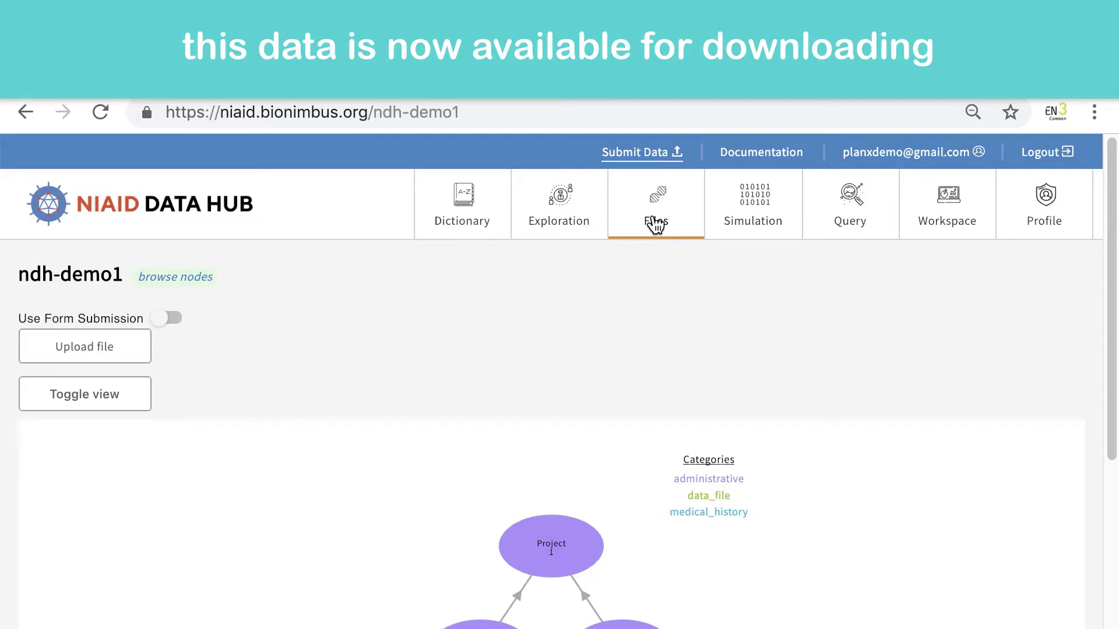
Filter the file browser to project ndh-demo1 and open image1.png's details
left_click(655, 225)
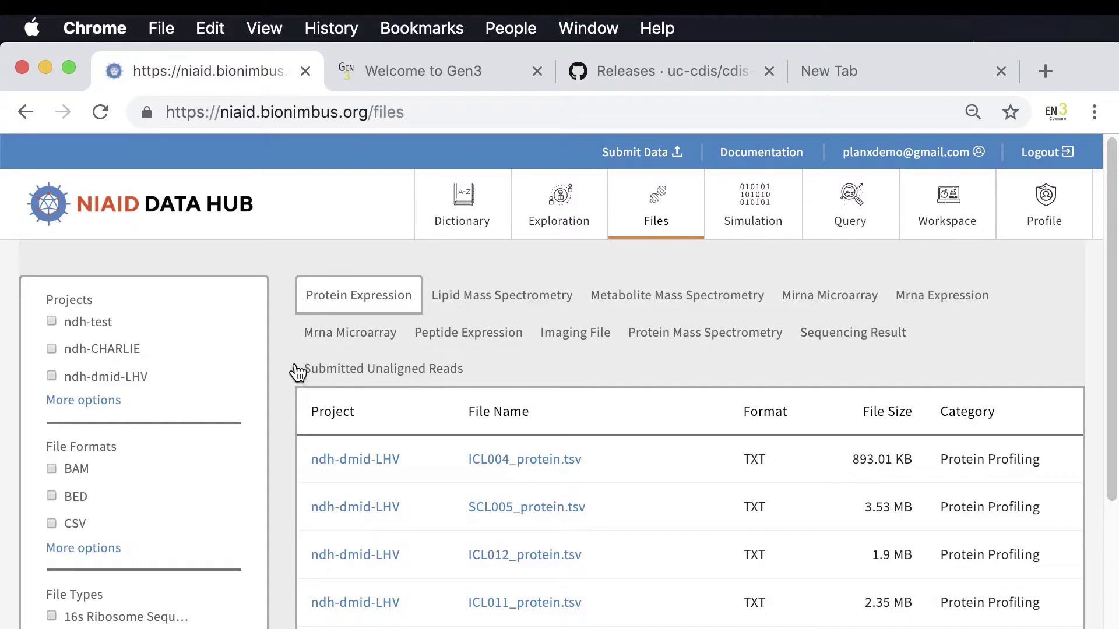
left_click(107, 402)
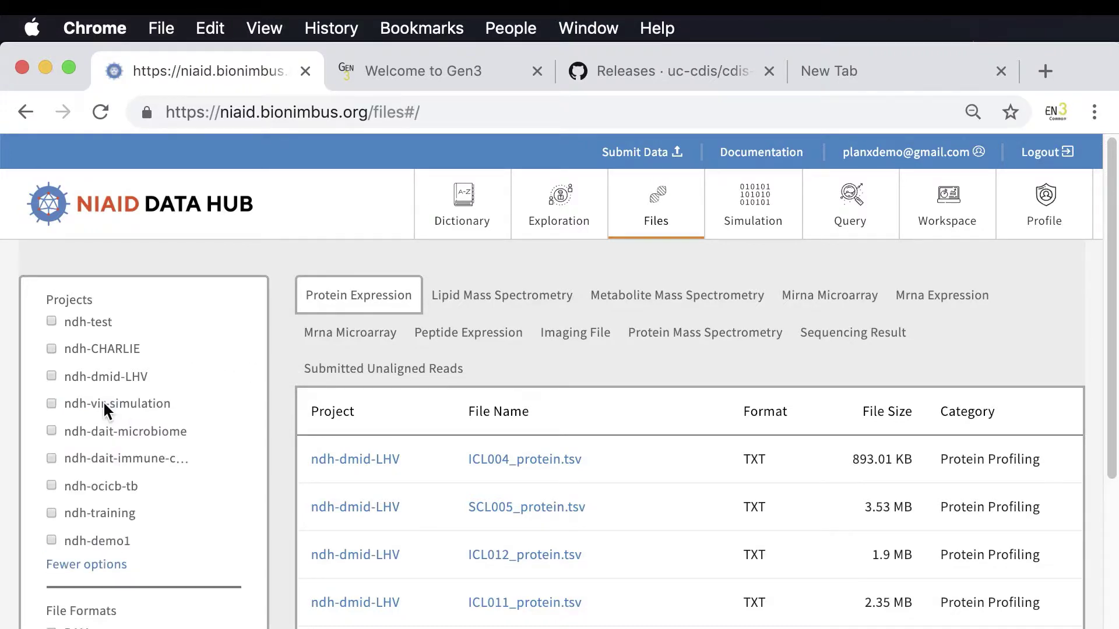
left_click(51, 541)
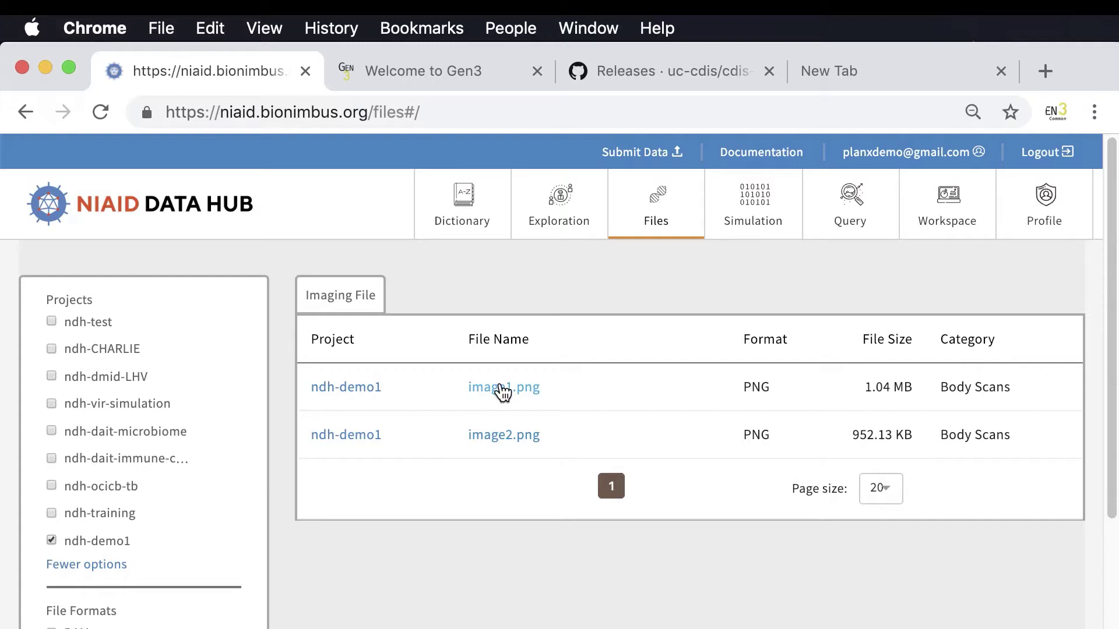
left_click(502, 391)
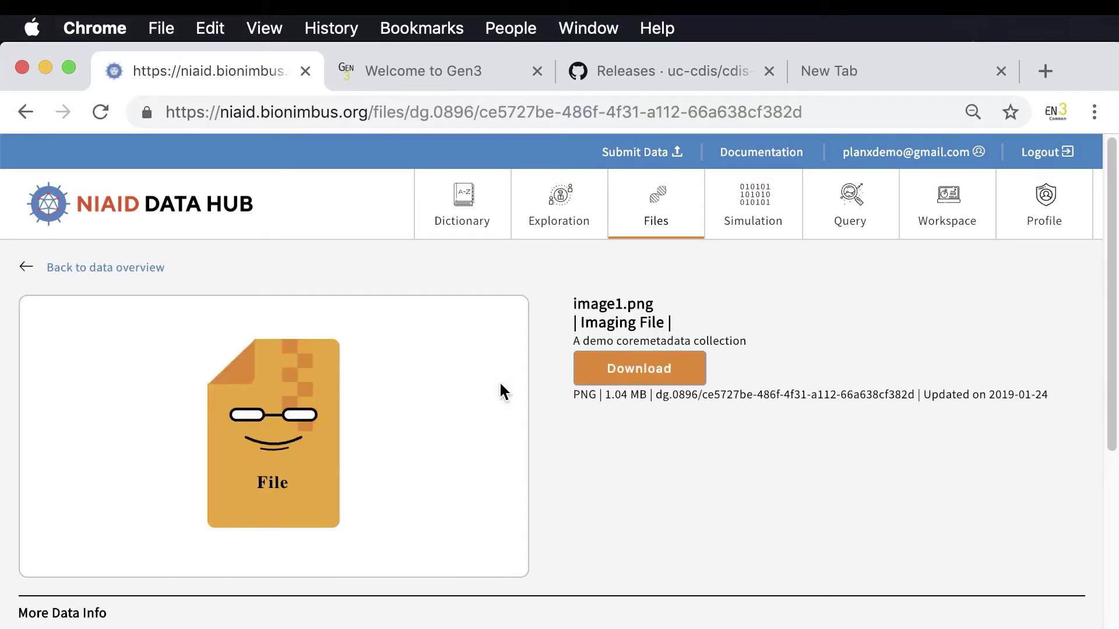
Review image1.png's More Data Info table: PNG, 1.04 MB, contributor Gen3 Demo
scroll(596, 428, "down", 3)
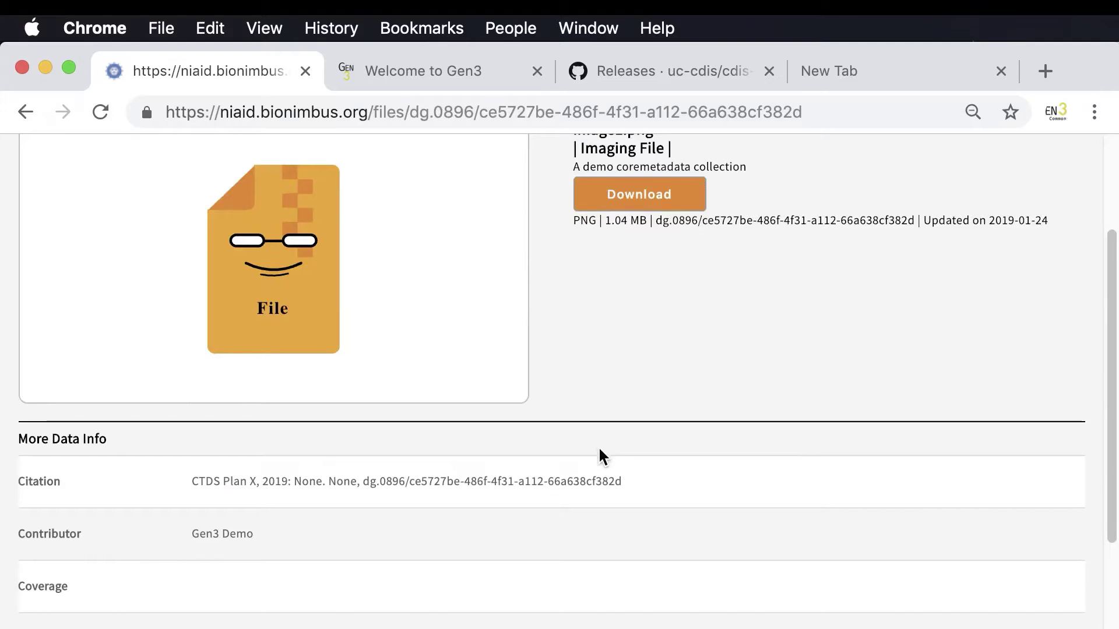
scroll(598, 447, "up", 3)
scroll(599, 452, "down", 7)
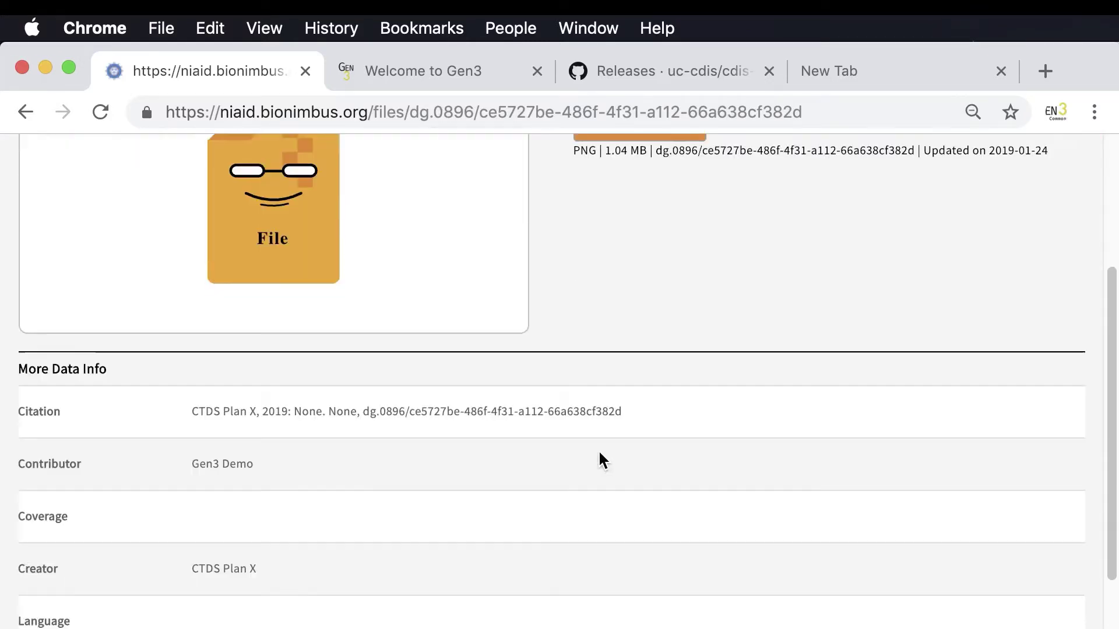
scroll(599, 449, "down", 1)
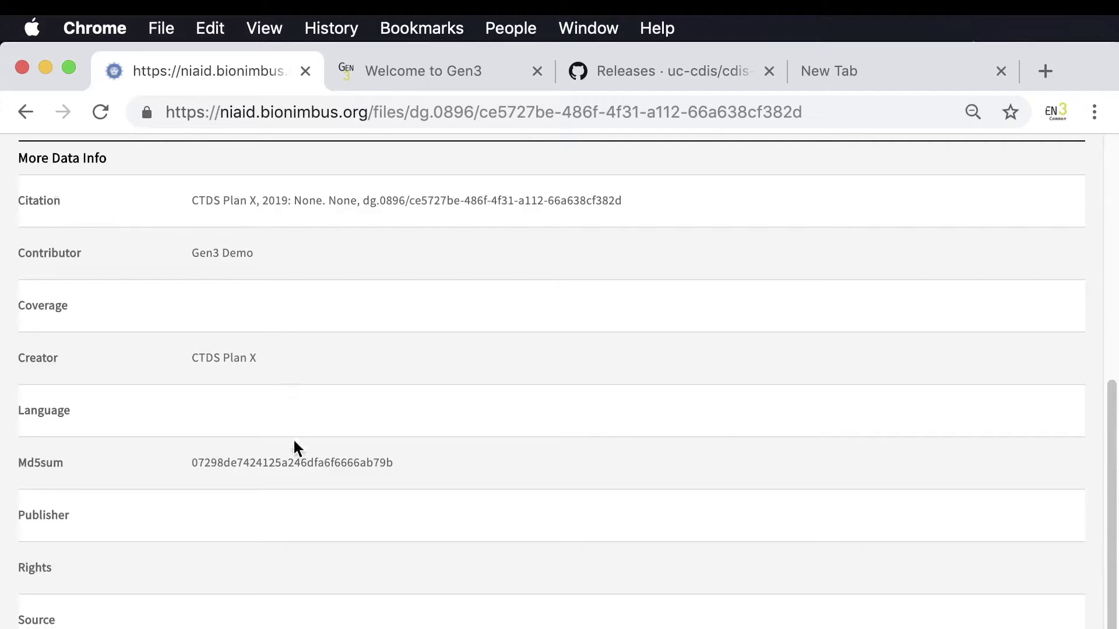
scroll(295, 487, "down", 2)
scroll(272, 588, "up", 3)
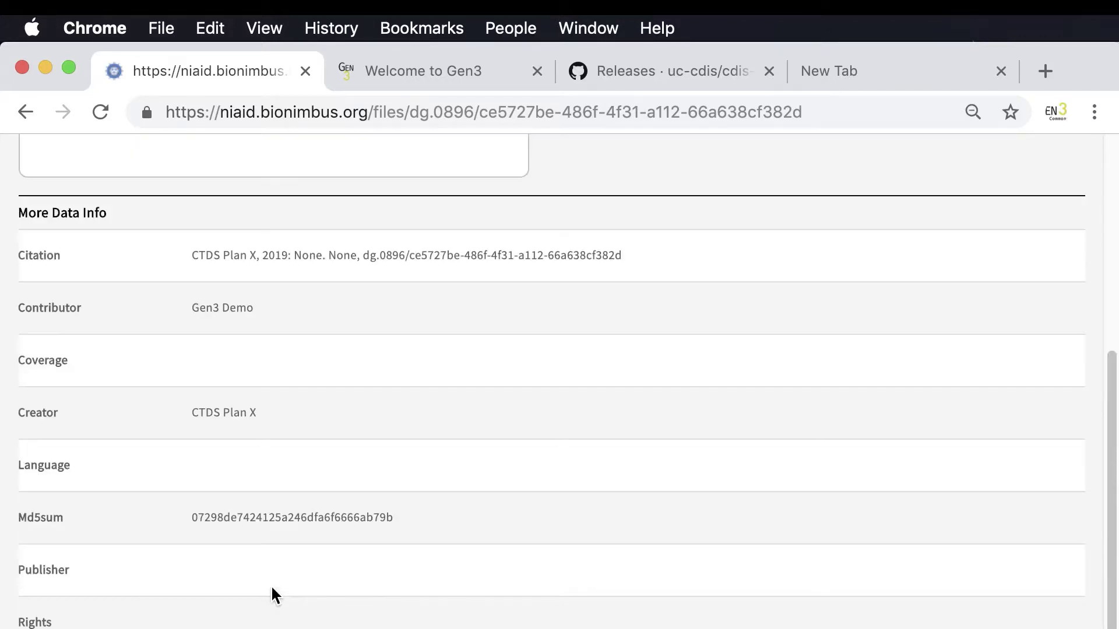
scroll(268, 567, "up", 8)
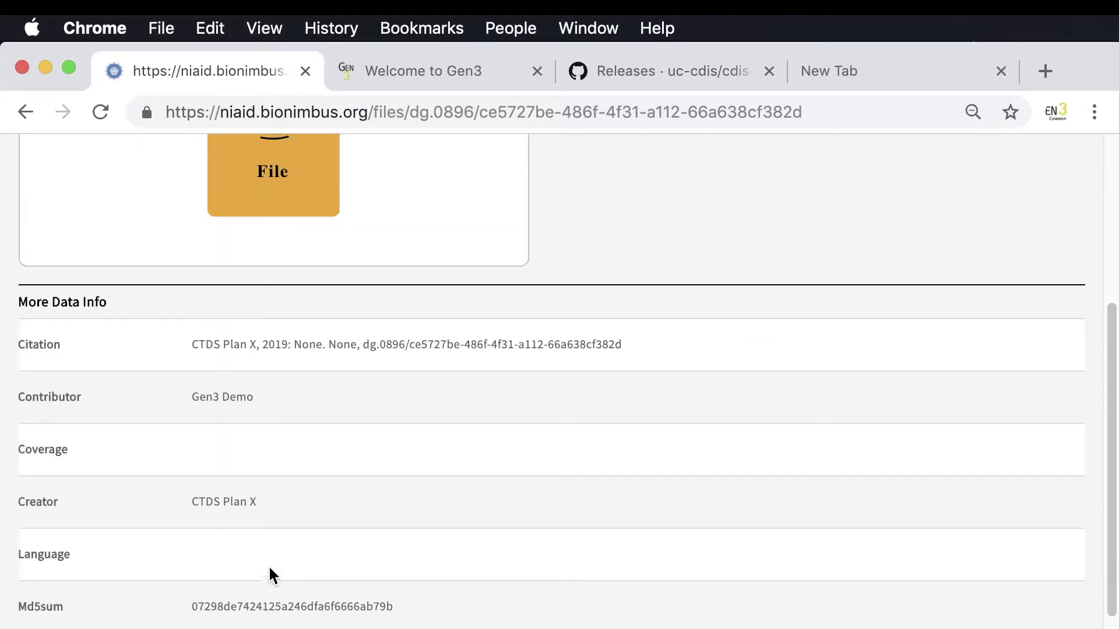
scroll(111, 484, "down", 6)
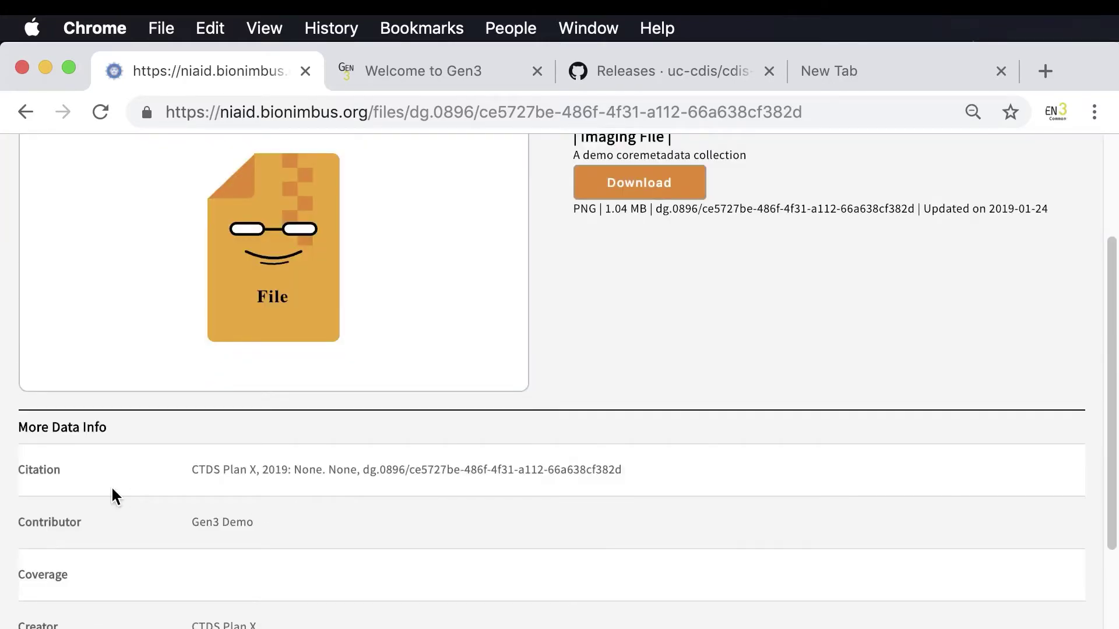
scroll(111, 484, "down", 1)
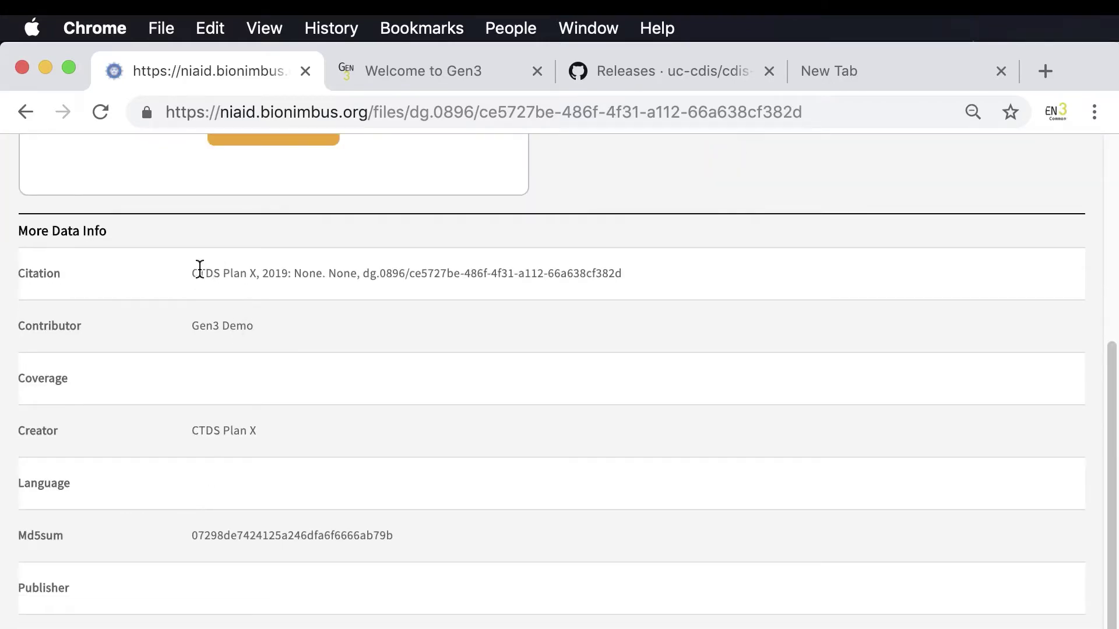
left_click_drag(200, 272, 192, 272)
left_click_drag(697, 269, 694, 280)
scroll(647, 324, "down", 3)
scroll(645, 330, "up", 10)
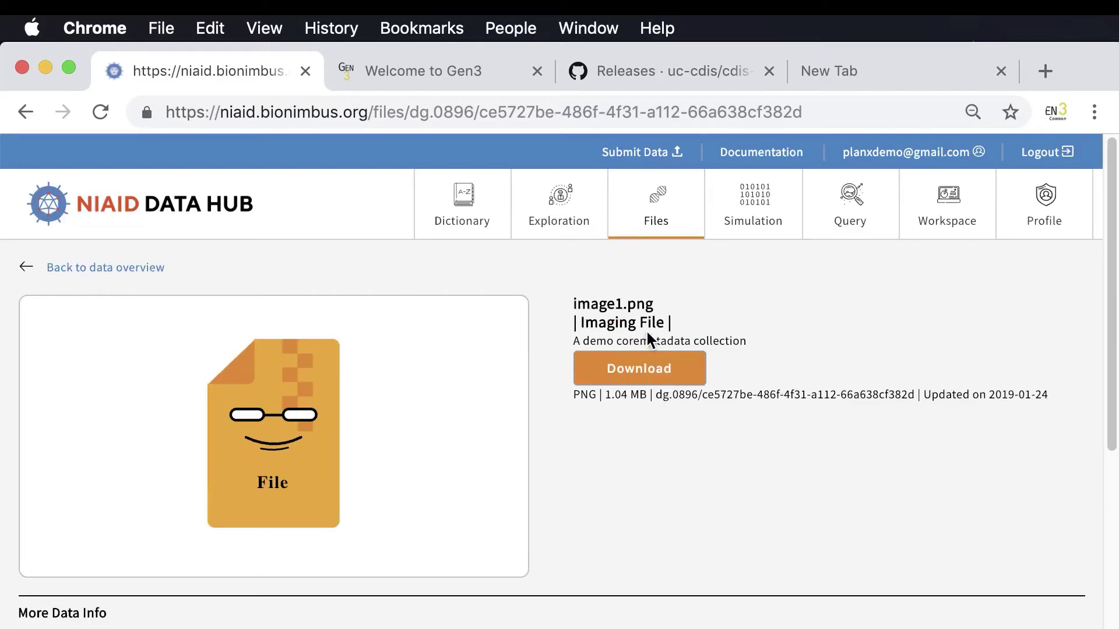
Download image1.png
left_click(659, 371)
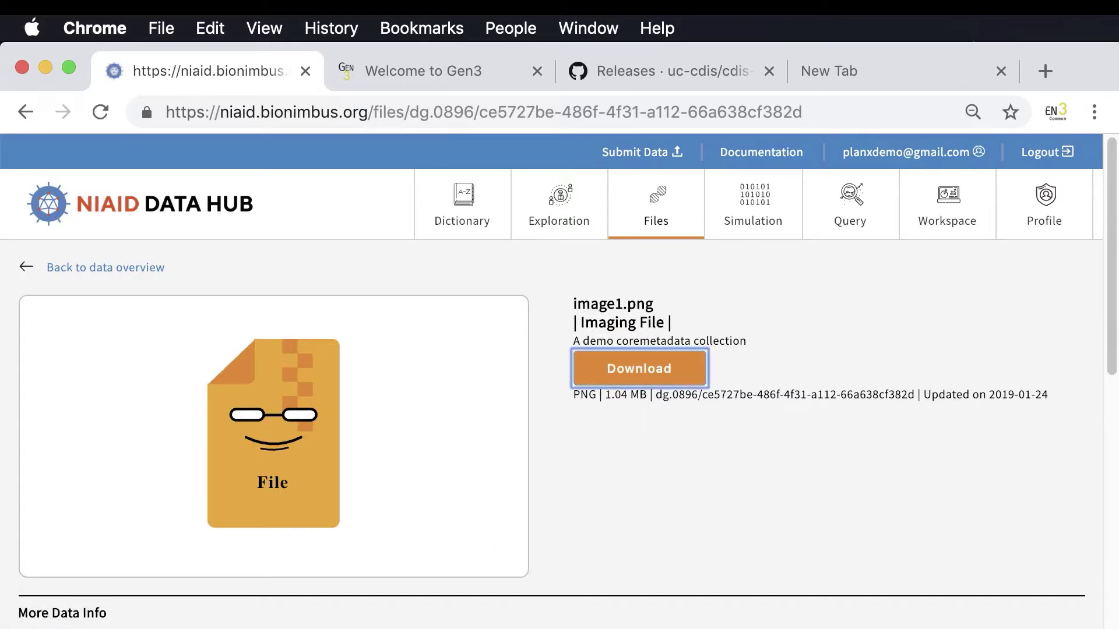
scroll(634, 454, "down", 4)
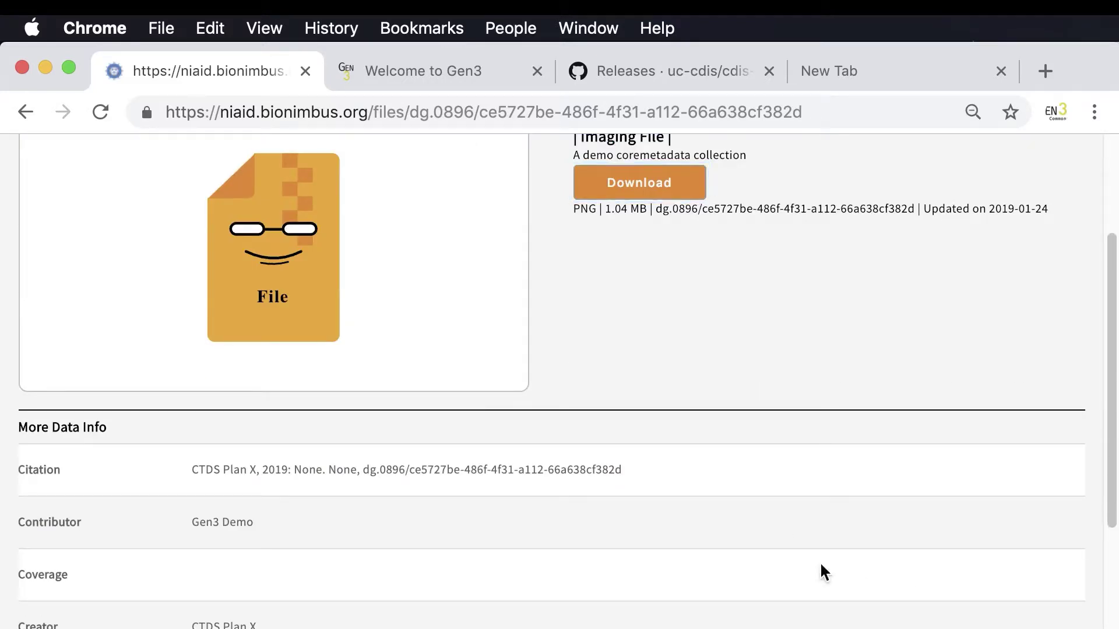
scroll(769, 536, "down", 6)
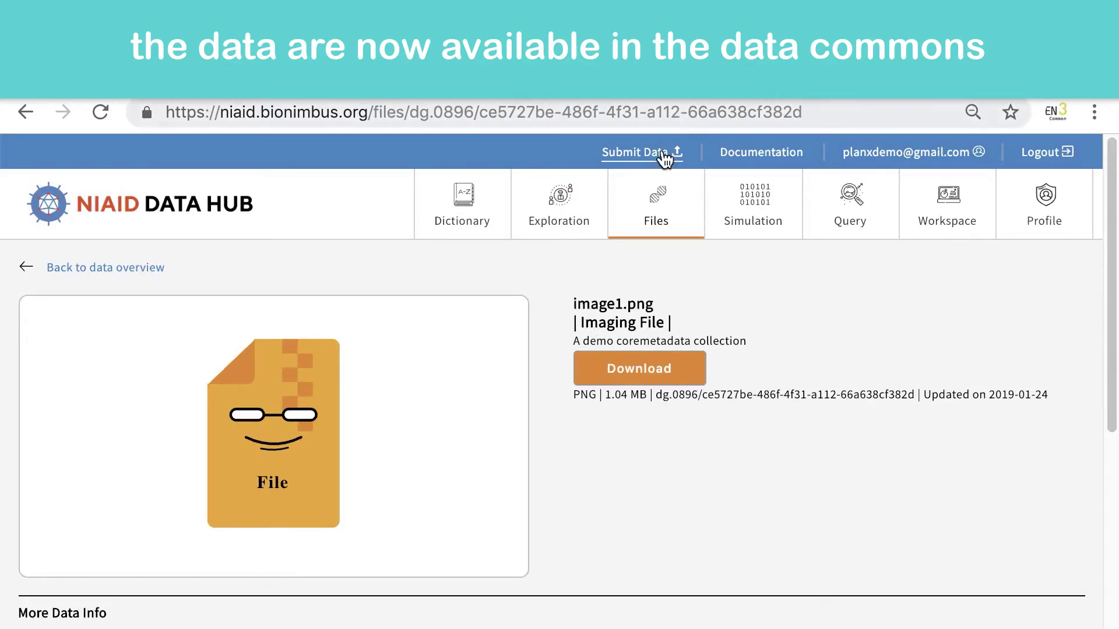
Return to ndh-demo1's submission page and review its graph with Imaging File (2)
left_click(635, 152)
scroll(600, 358, "down", 8)
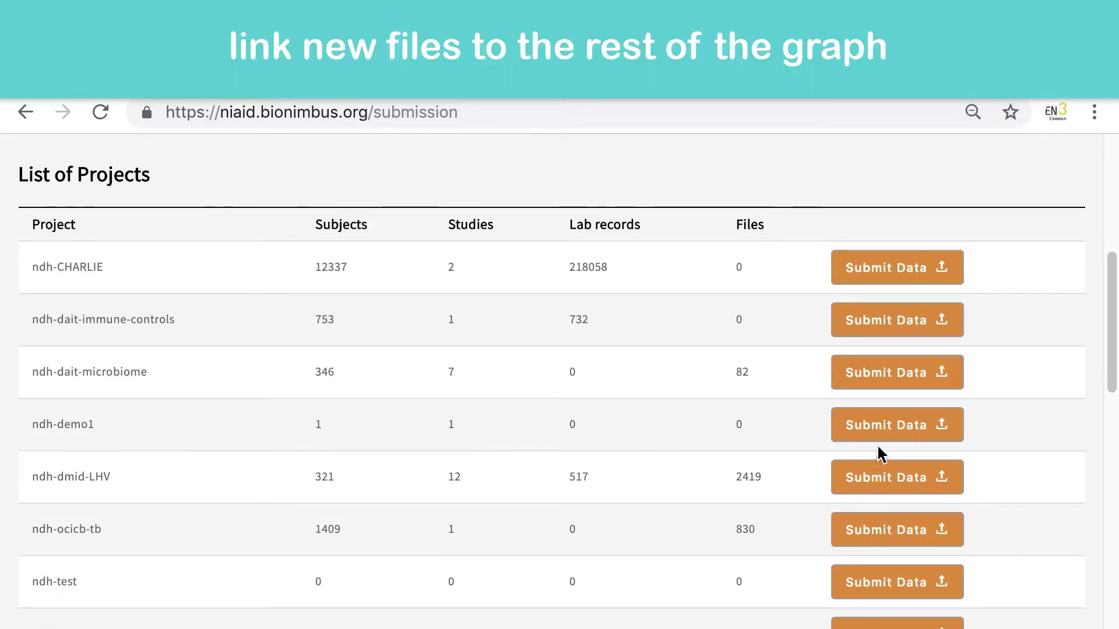
left_click(855, 437)
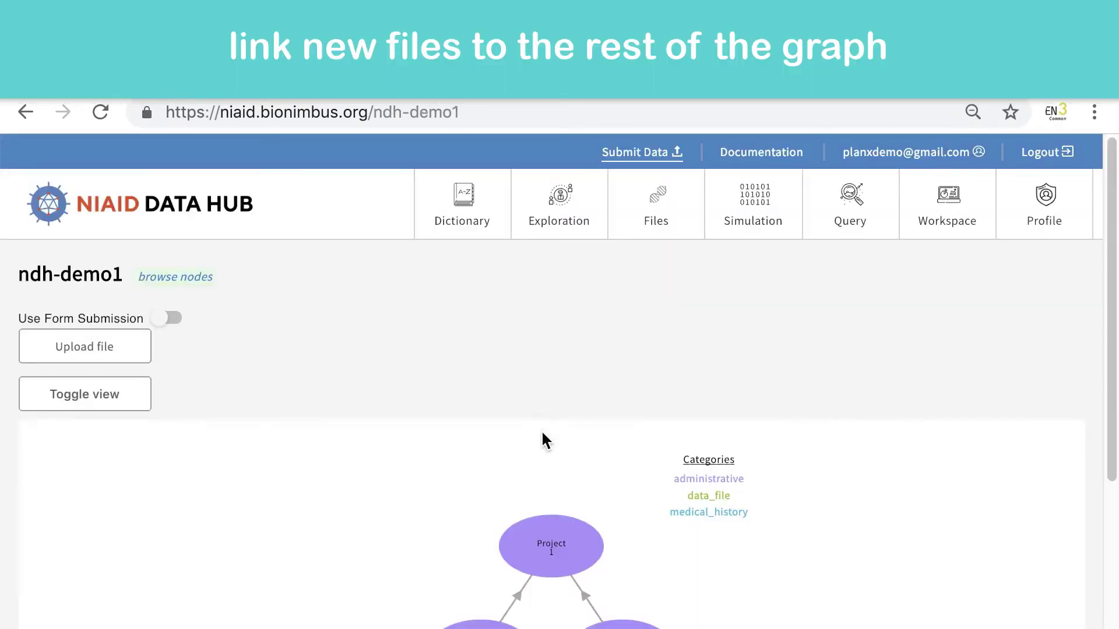
scroll(542, 438, "down", 7)
scroll(540, 449, "up", 1)
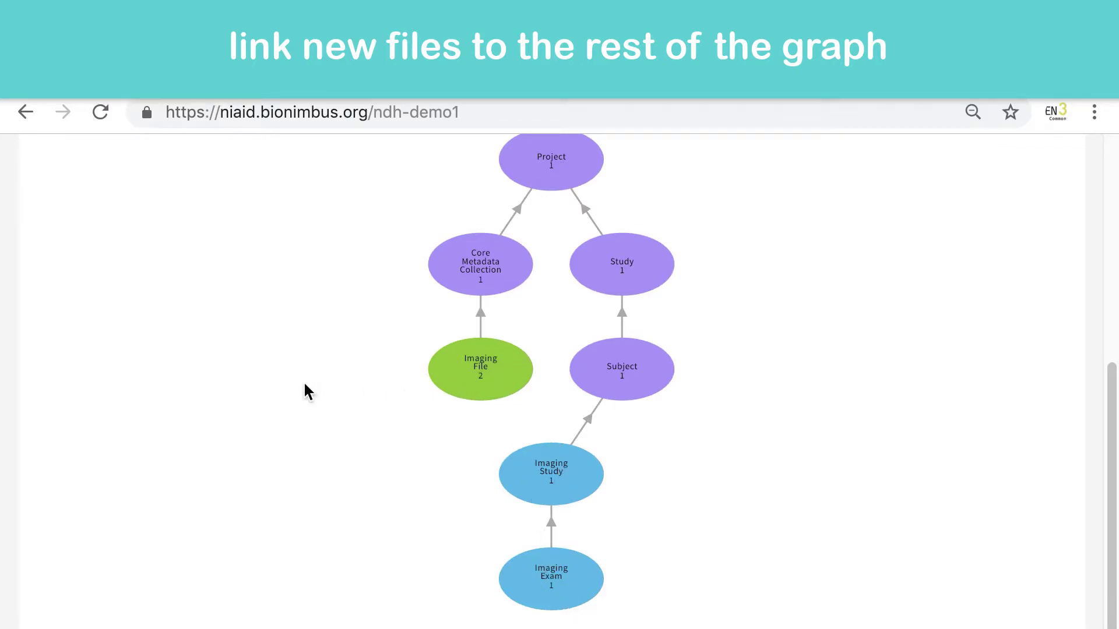
scroll(302, 391, "up", 5)
scroll(302, 392, "down", 2)
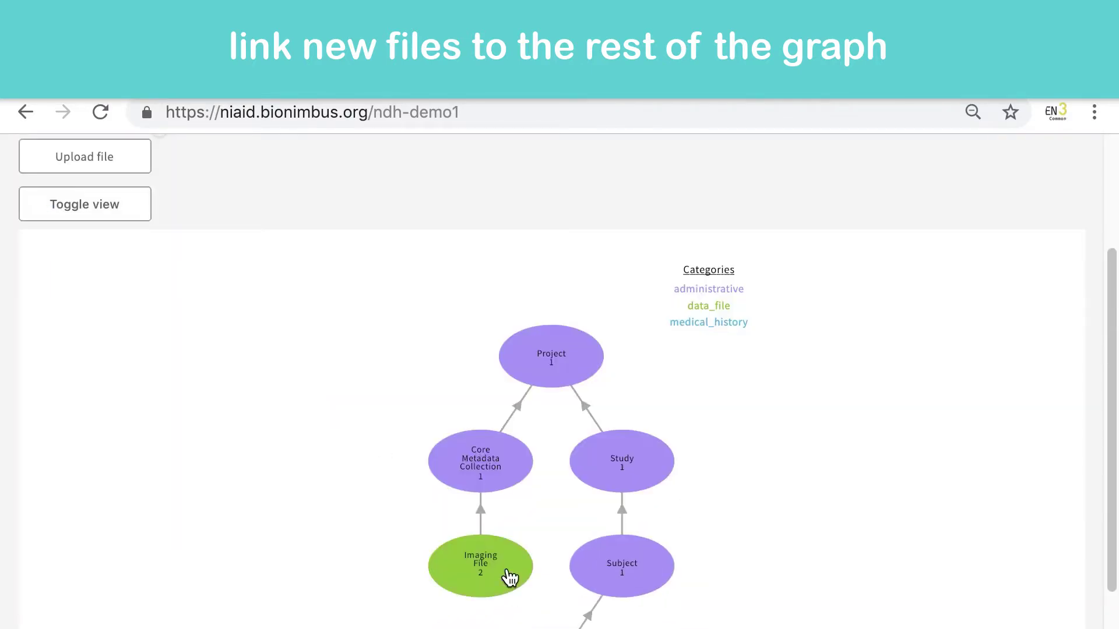
Export all ndh-demo1 imaging_file records from the Imaging File node as imaging_file.tsv
left_click(508, 571)
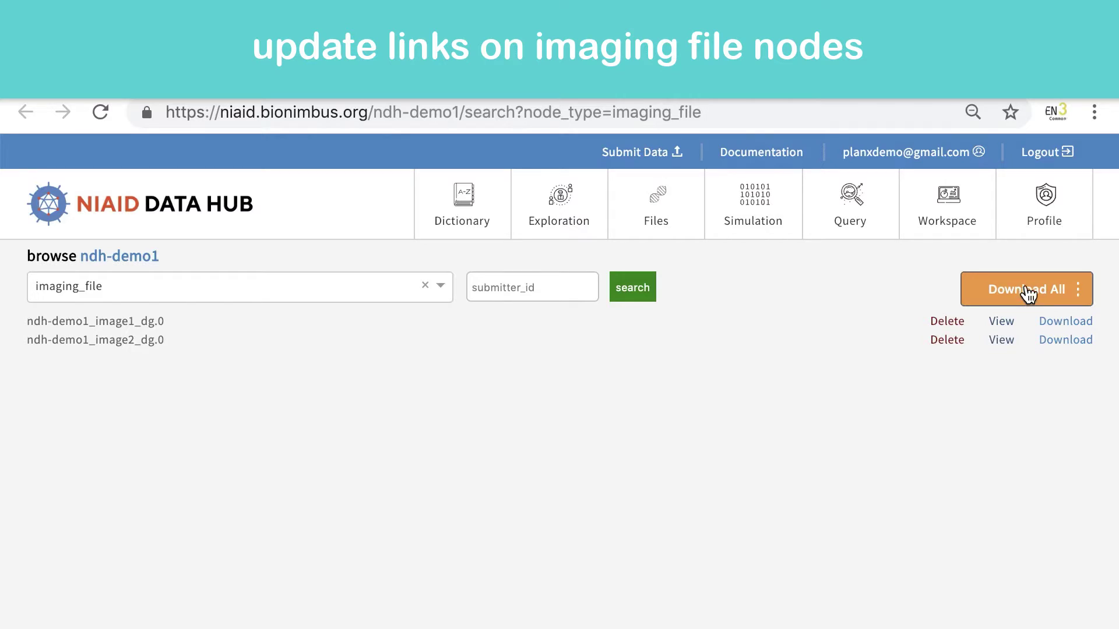
left_click(1028, 294)
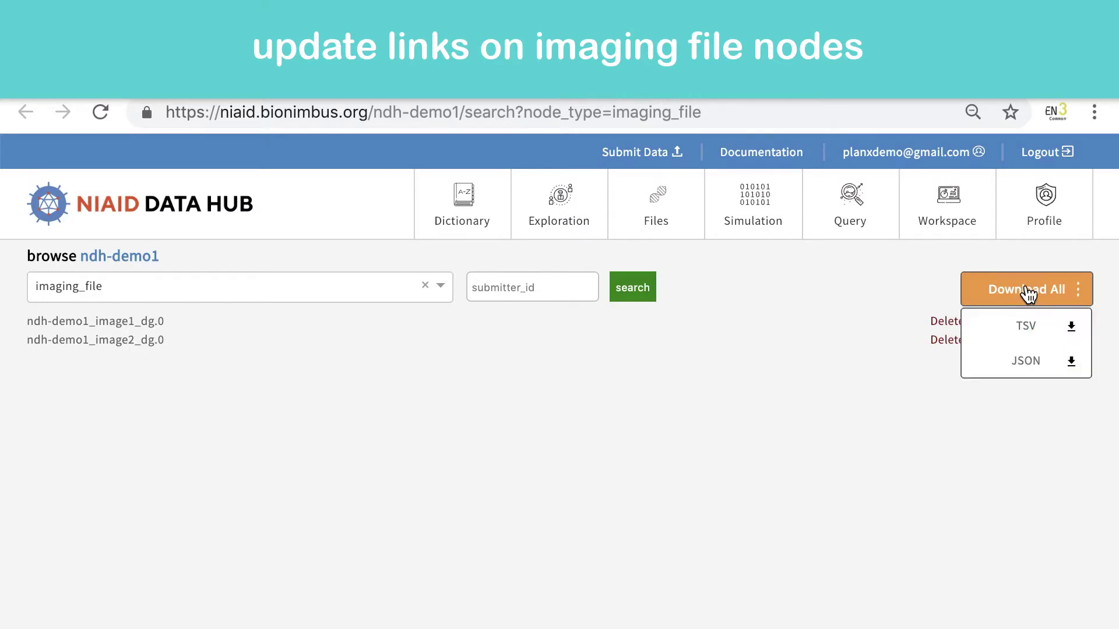
left_click(1030, 333)
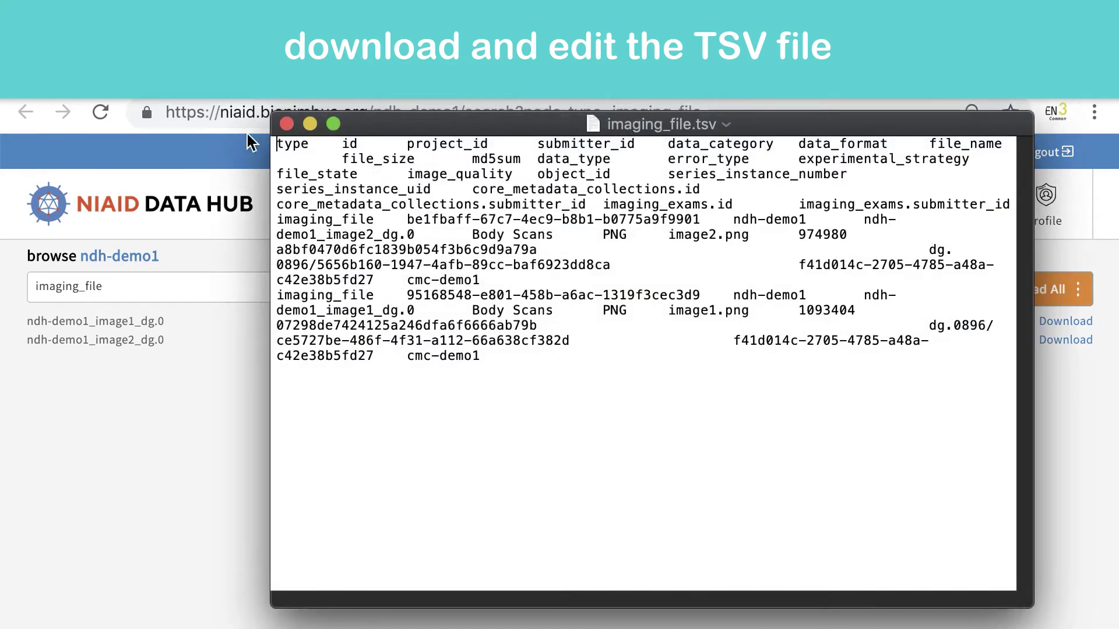
Move and enlarge the TextEdit window so imaging_file.tsv's rows read on wider lines
left_click_drag(452, 132, 413, 128)
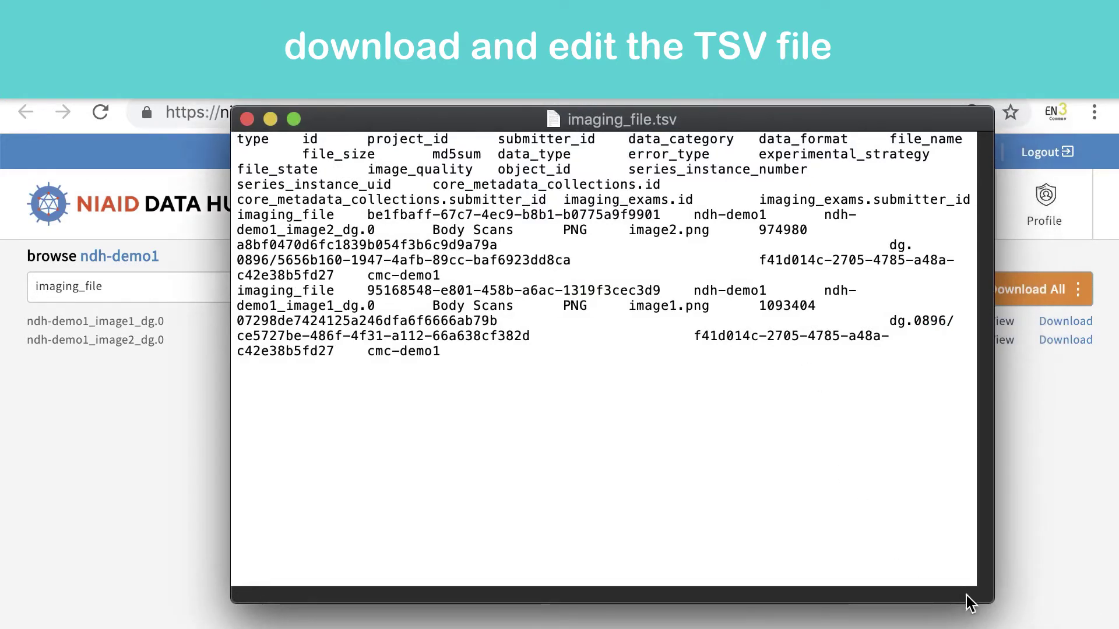
left_click_drag(991, 600, 1116, 628)
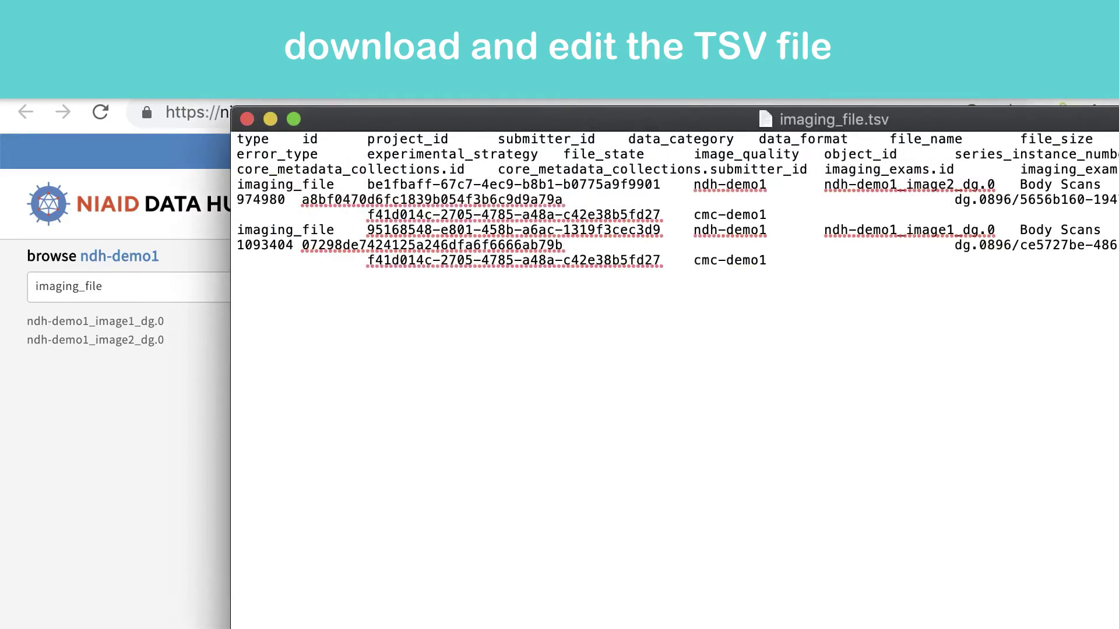
left_click_drag(1104, 122, 935, 143)
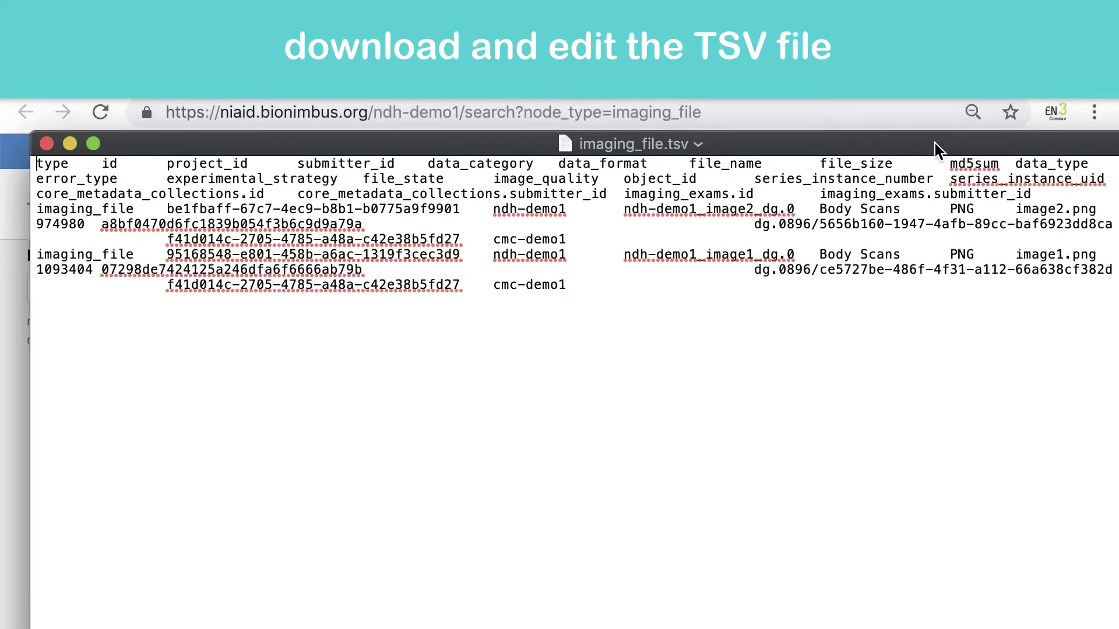
Close TextEdit and open imaging_file.tsv from Downloads with Microsoft Excel
left_click(46, 142)
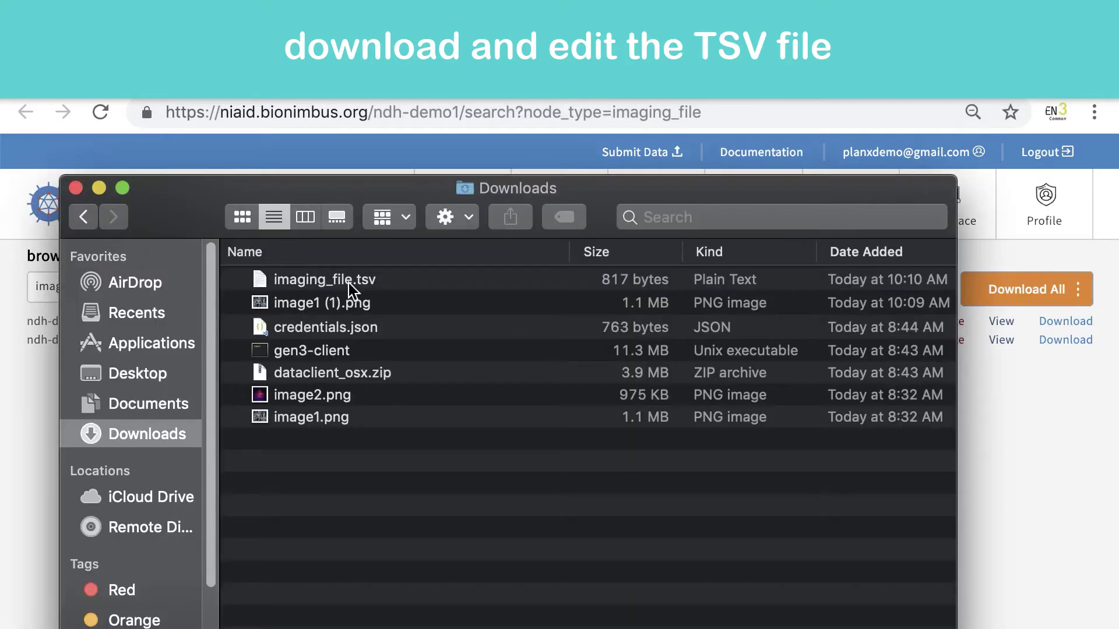
left_click(348, 282)
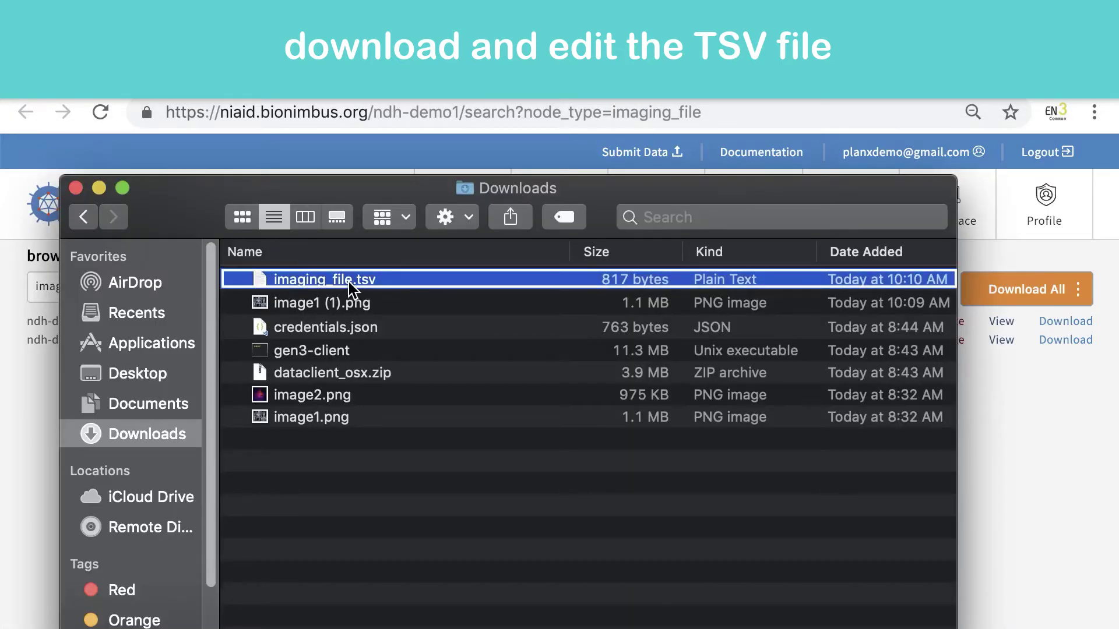
right_click(349, 281)
mouse_move(459, 322)
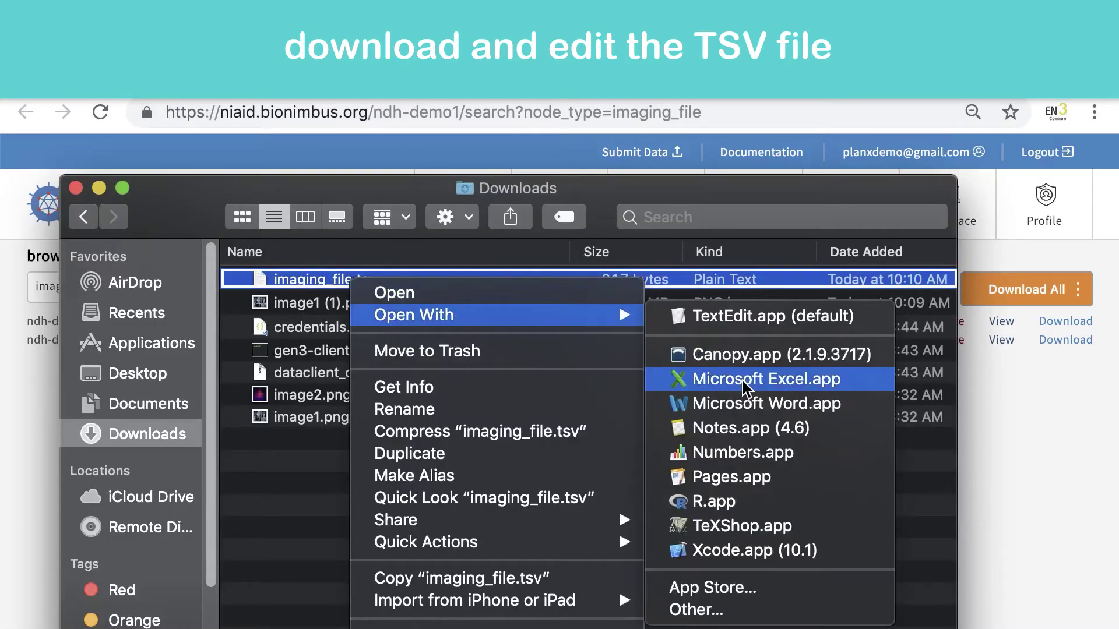
left_click(731, 378)
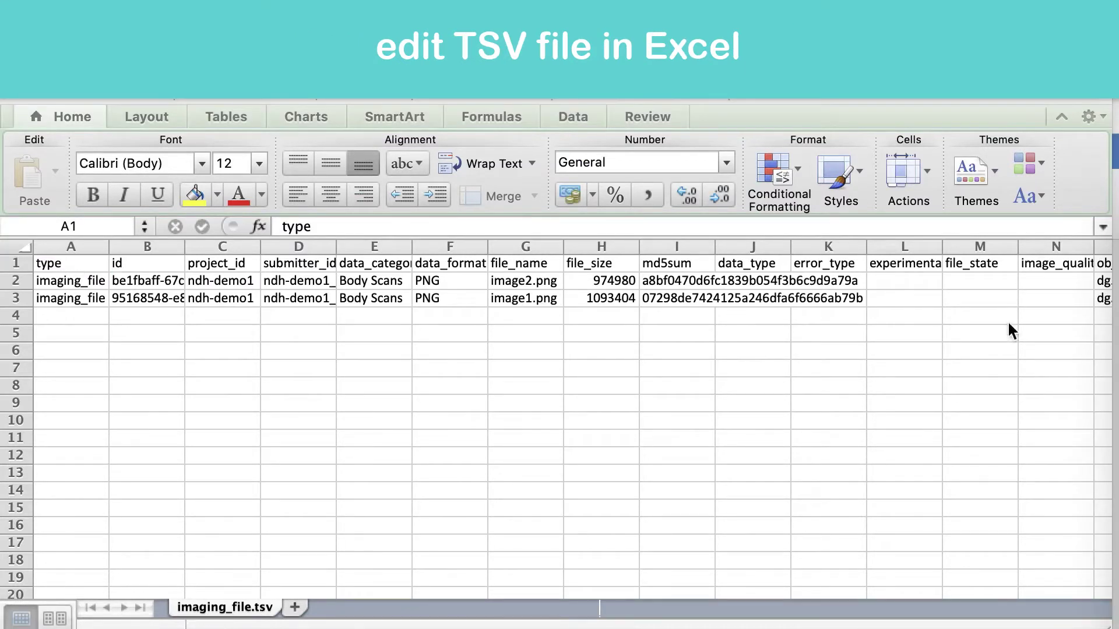
Autofit columns I, O, R, S and imaging_exams.submitter_id, then select cell U2
double_click(714, 247)
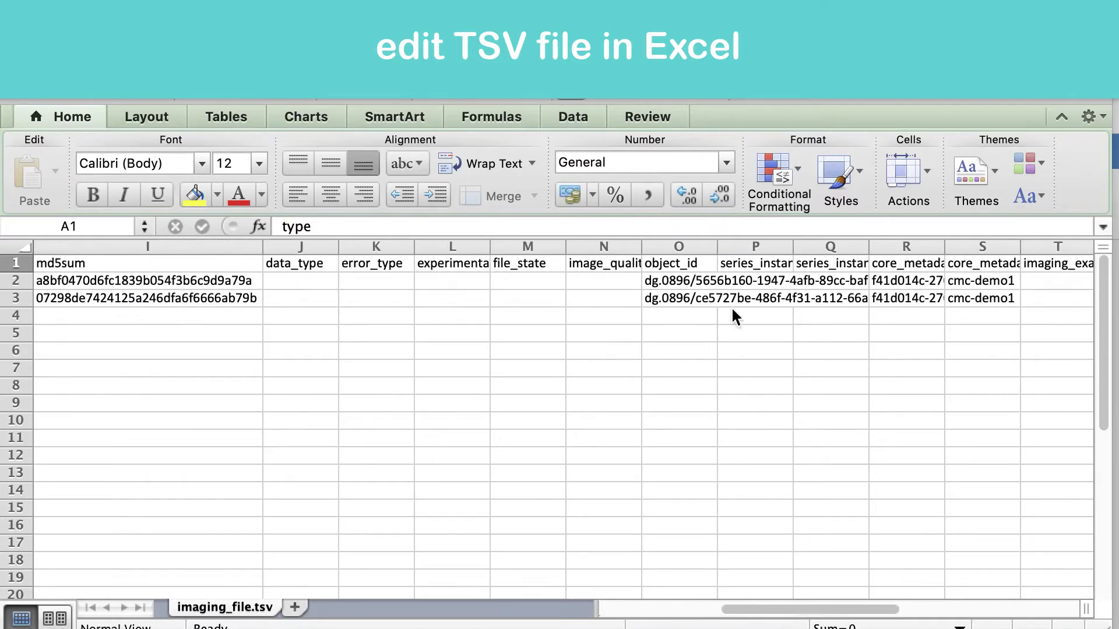
double_click(718, 241)
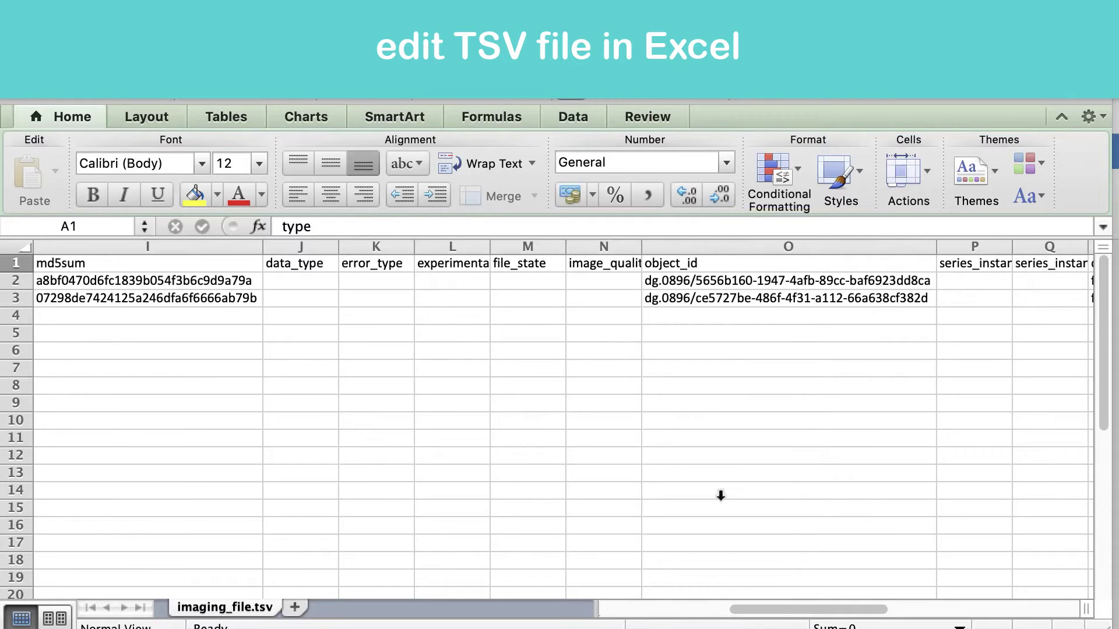
left_click_drag(749, 610, 816, 618)
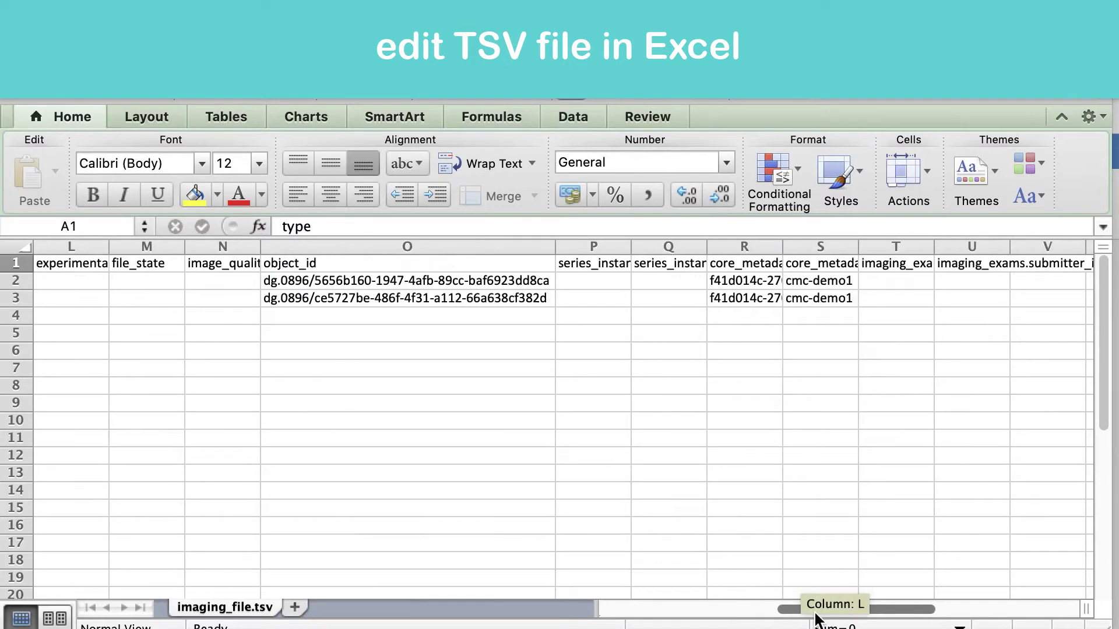
double_click(782, 246)
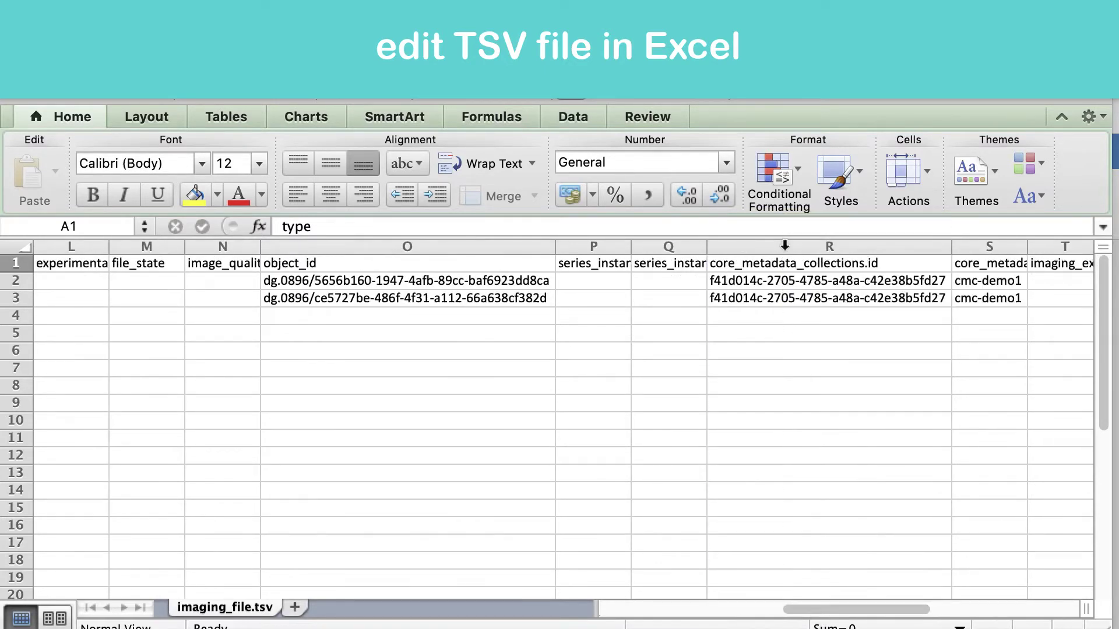
double_click(1027, 246)
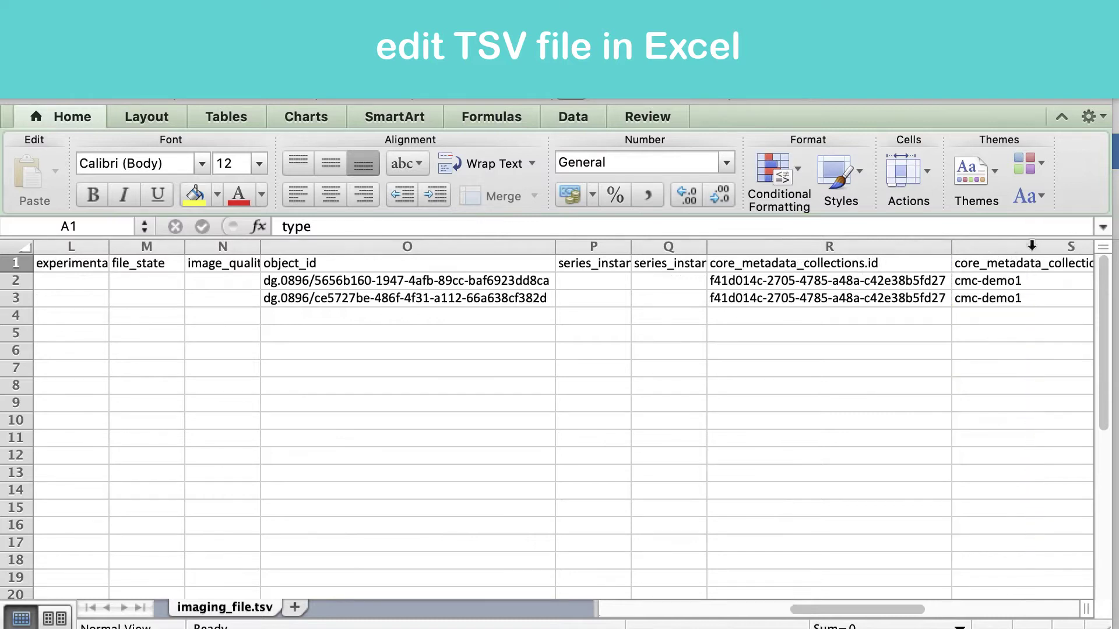
left_click_drag(855, 610, 927, 616)
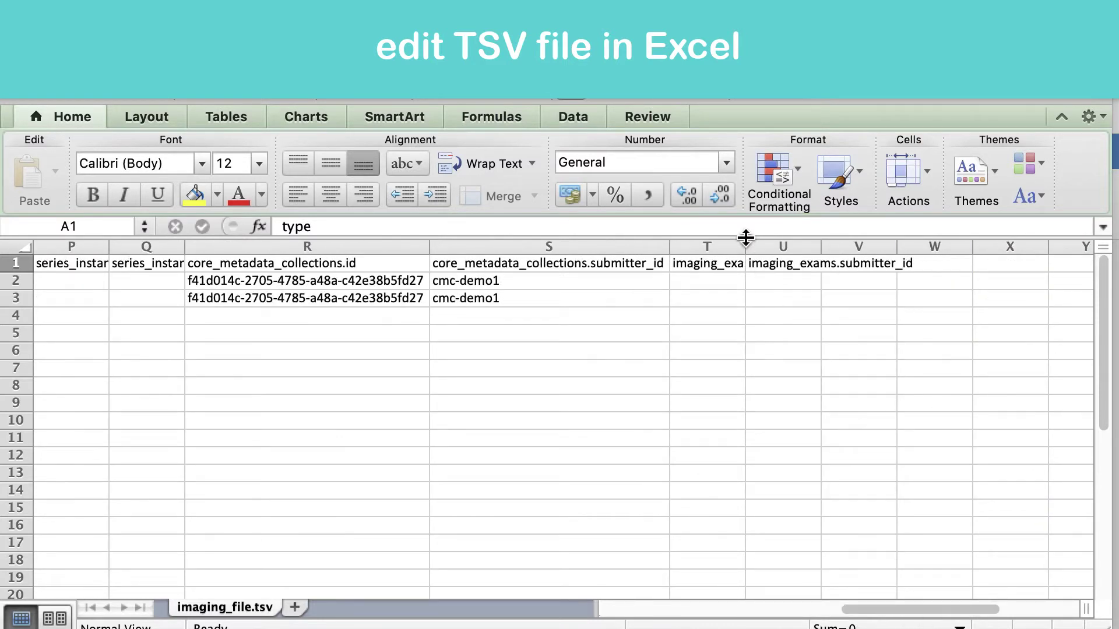
double_click(820, 247)
left_click(823, 275)
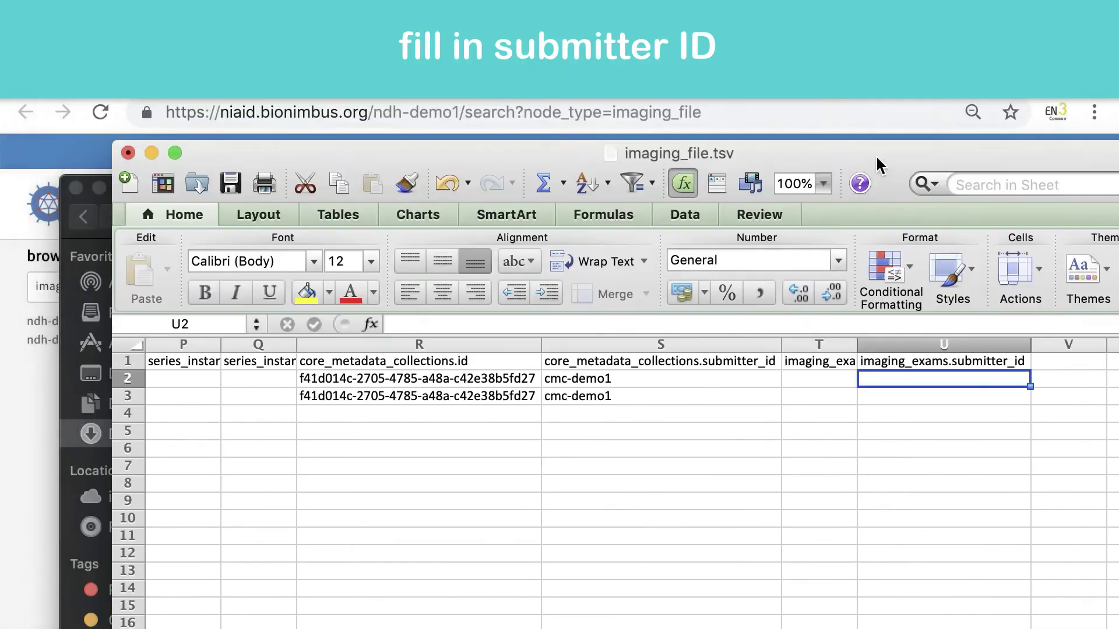
Switch to the data hub and list ndh-demo1's Imaging Exam records
left_click_drag(879, 165, 958, 369)
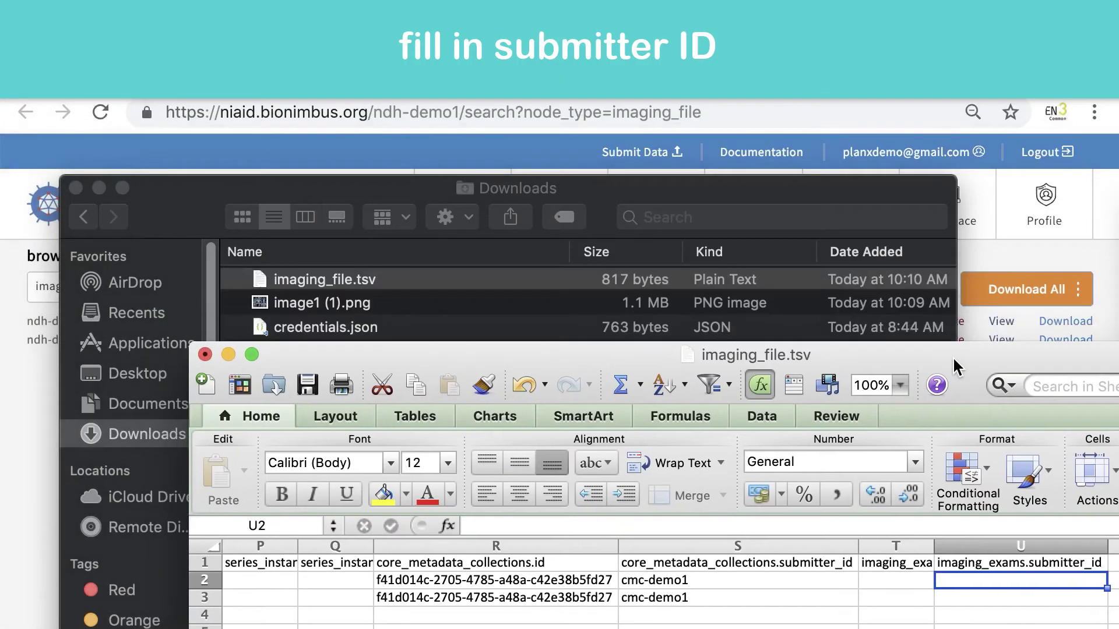
left_click(1014, 288)
left_click(653, 146)
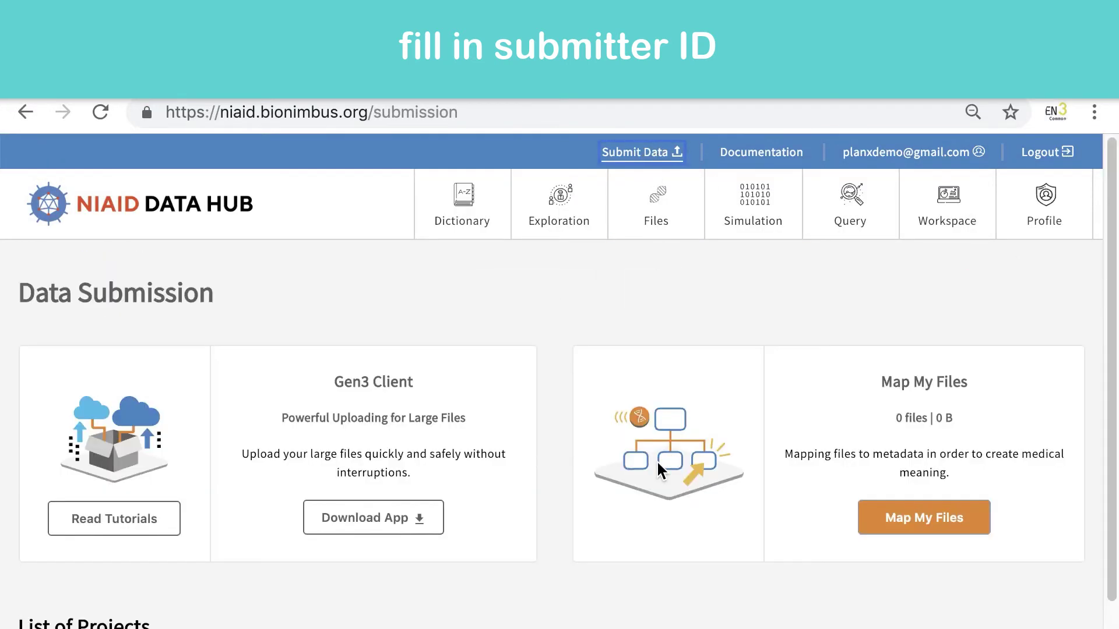
scroll(656, 471, "down", 7)
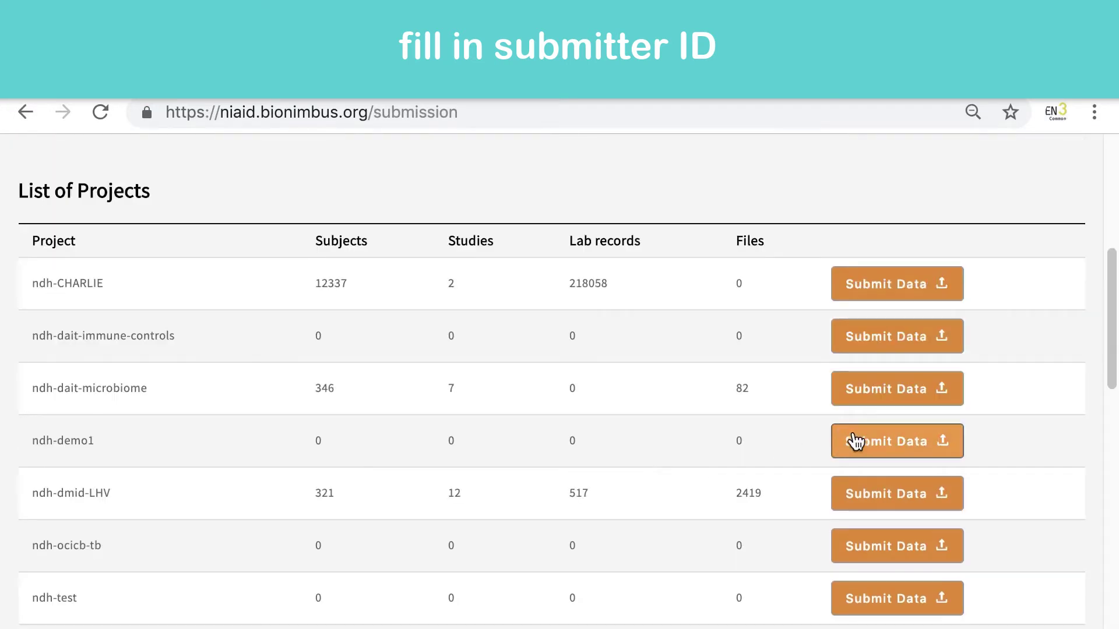
left_click(857, 440)
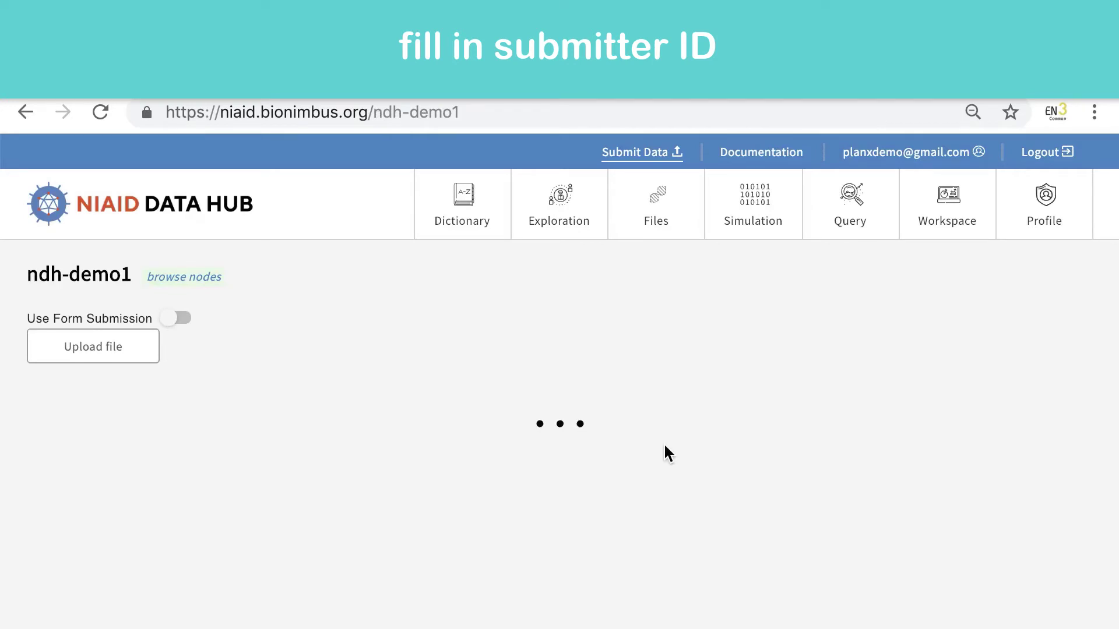
scroll(664, 449, "down", 10)
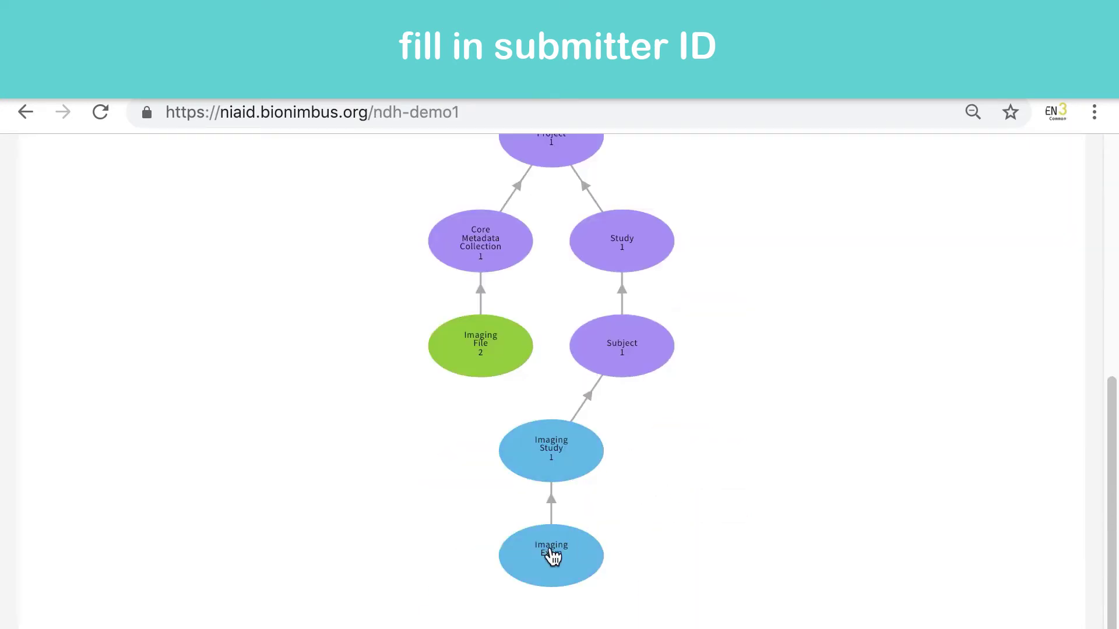
left_click(552, 556)
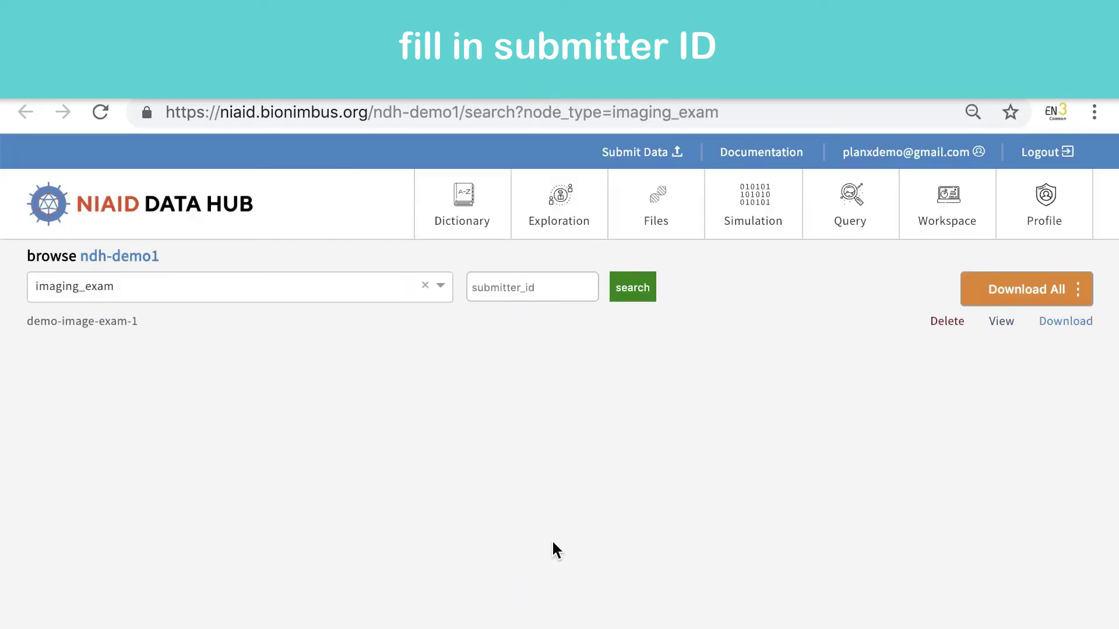
View the demo-image-exam-1 record and copy its submitter_id
left_click(1001, 322)
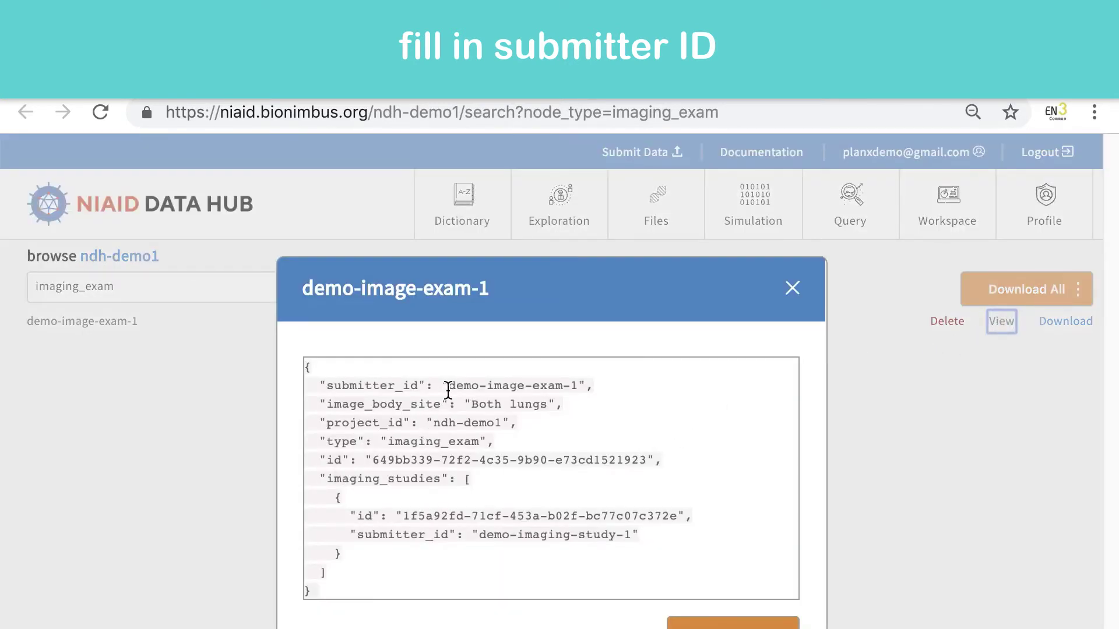
left_click_drag(448, 388, 575, 390)
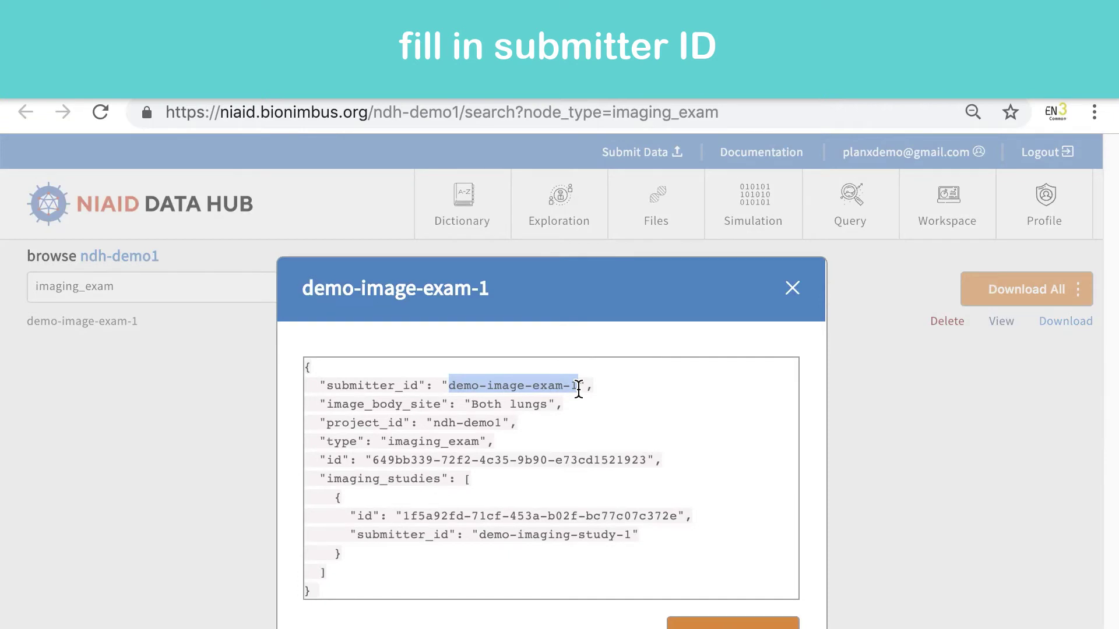
left_click(719, 624)
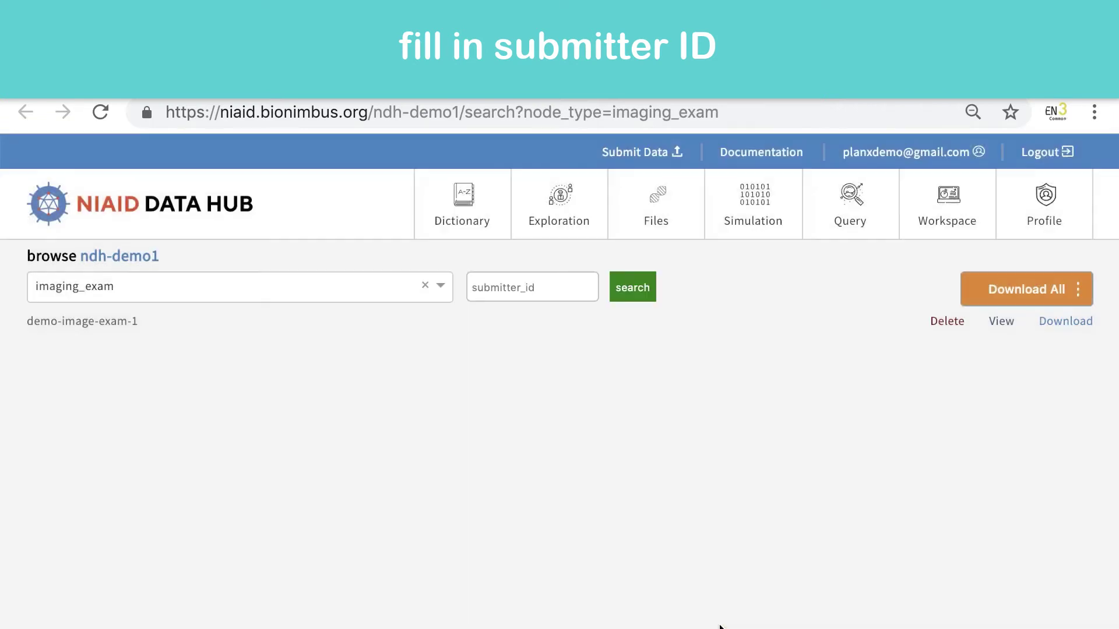
Paste demo-image-exam-1 and demo-image-exam-2 into imaging_exams.submitter_id (U2:U3), then minimize Excel
key("super+Tab")
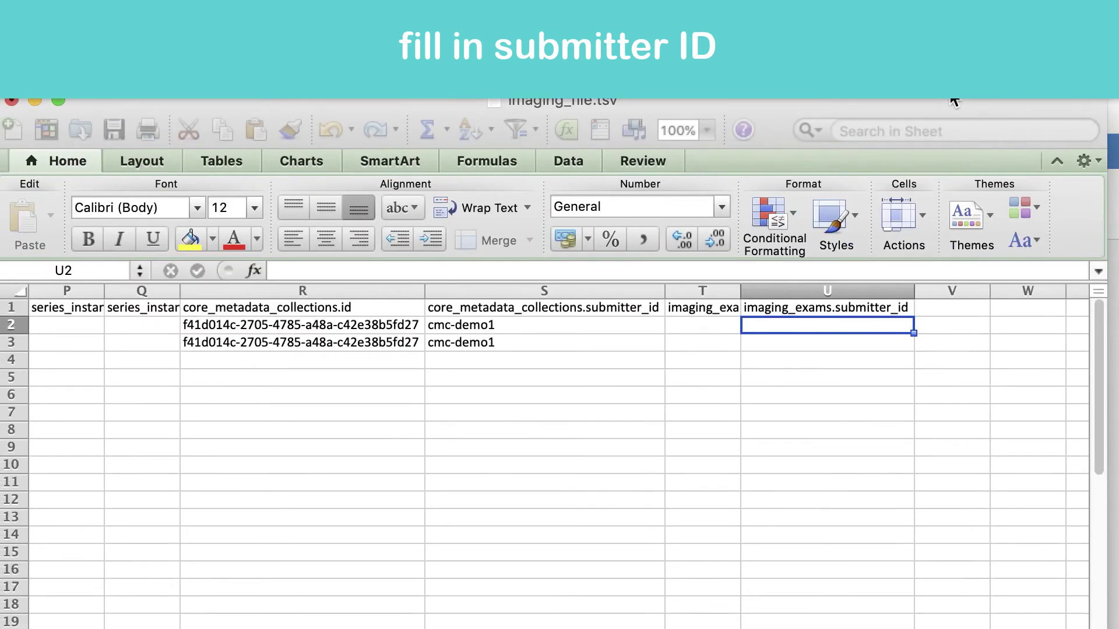
type("demo-image-exam-1 demo-image-exam-2")
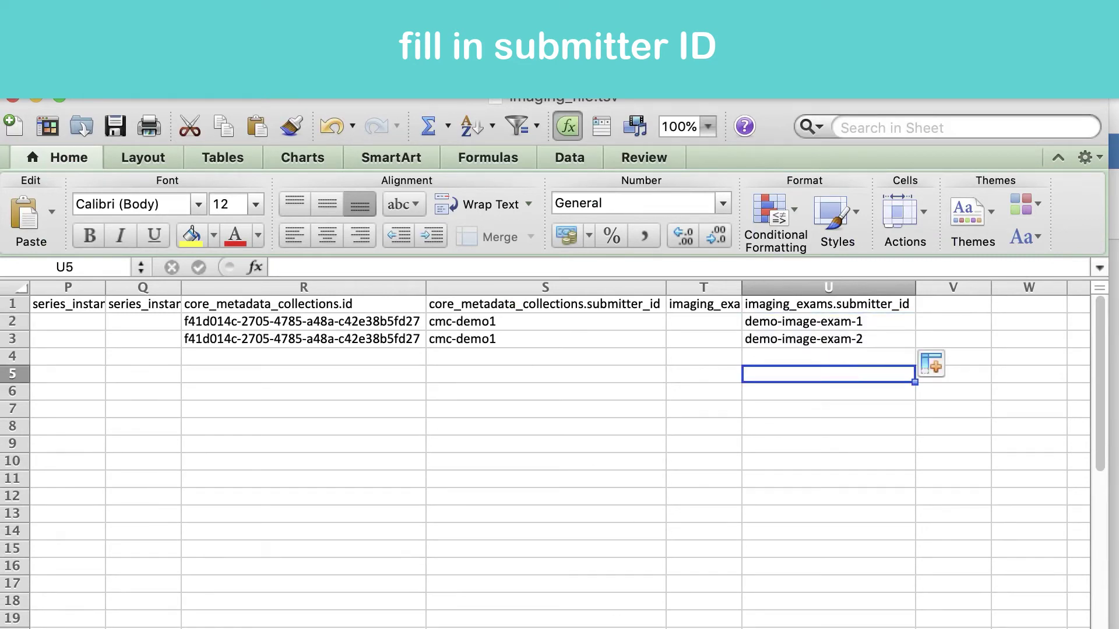
scroll(376, 299, "left", 2)
scroll(376, 298, "right", 2)
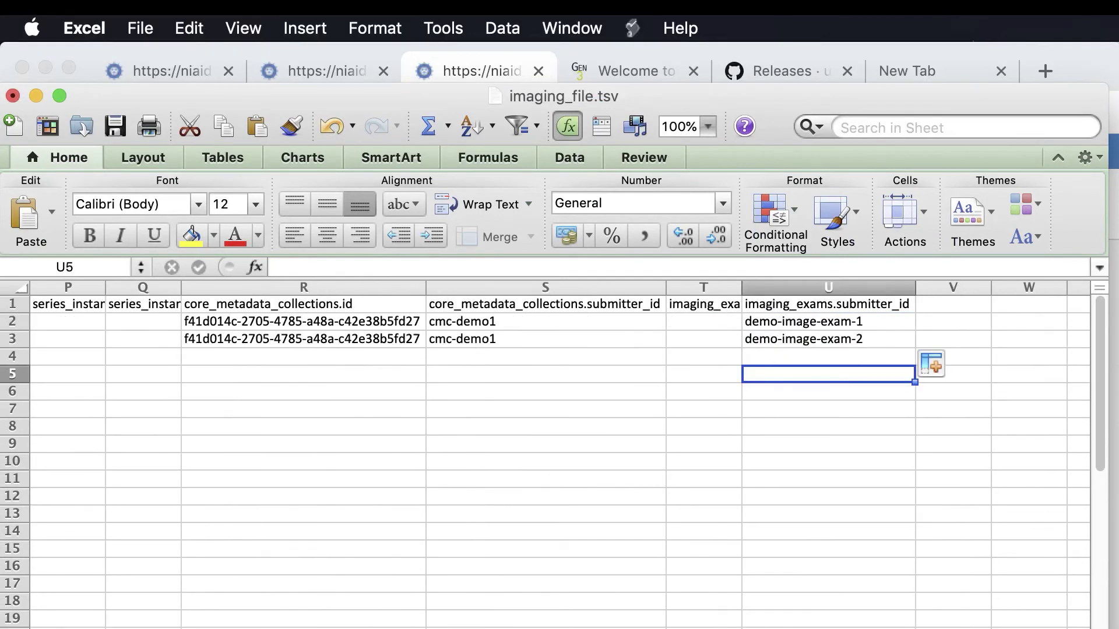
scroll(376, 298, "left", 10)
left_click(36, 95)
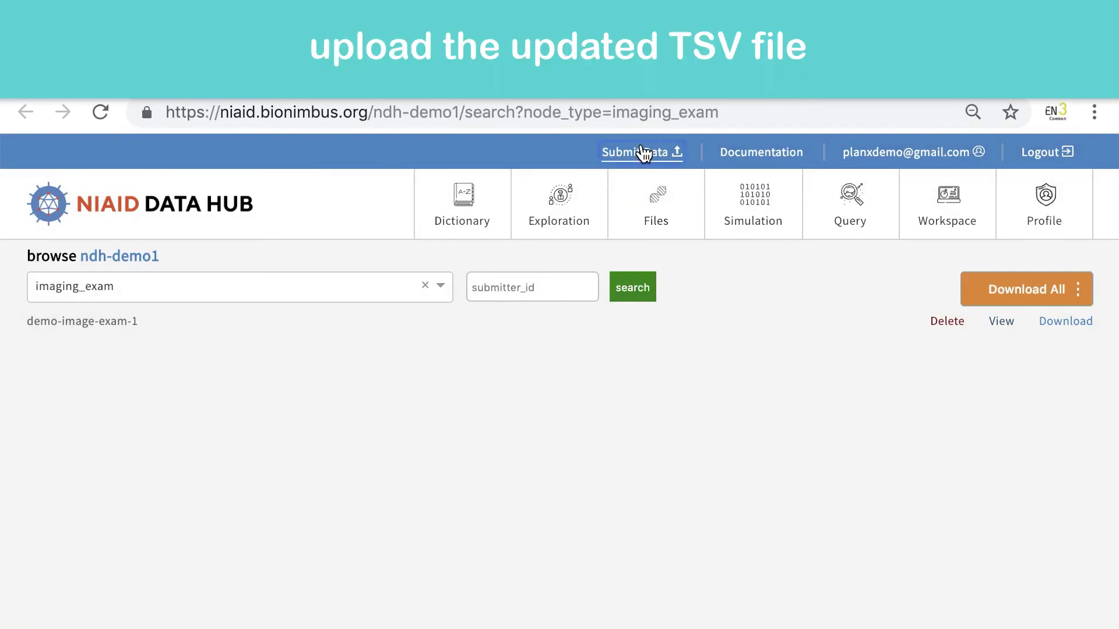
Go to the ndh-demo1 Submit Data page
left_click(641, 152)
scroll(726, 536, "down", 9)
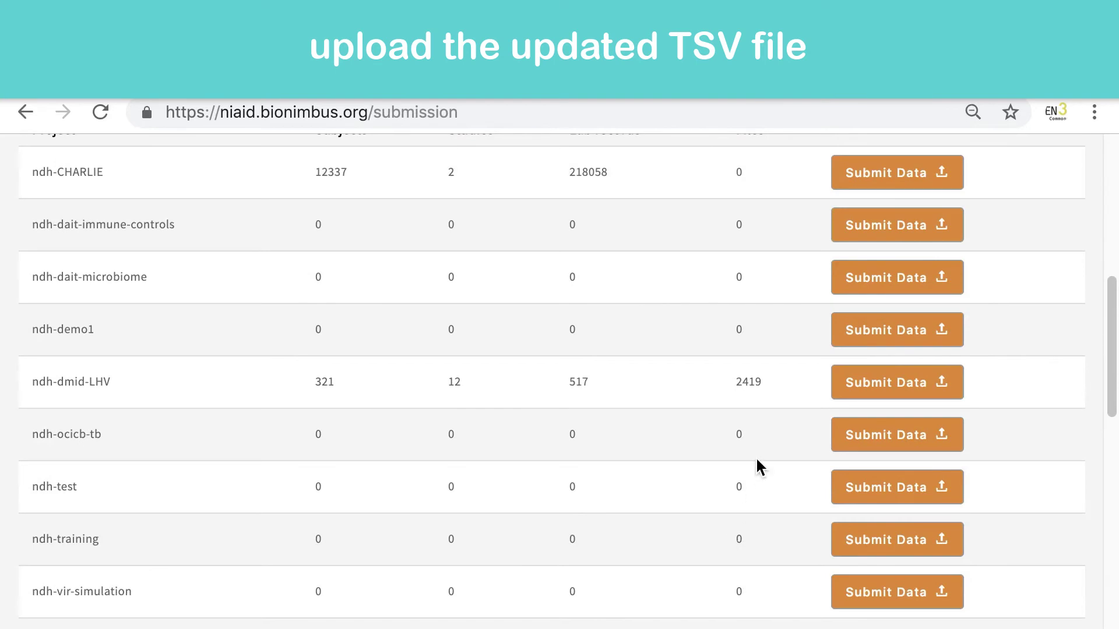
left_click(848, 348)
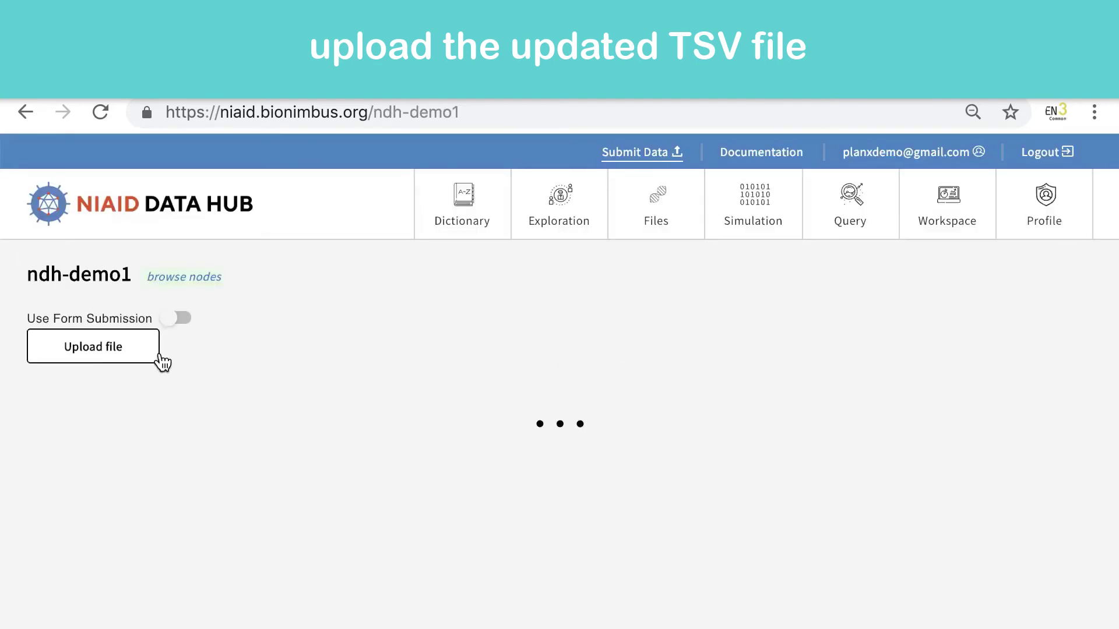
Upload imaging_file.tsv from Downloads and change line 3's exam id to demo-image-exam-1
left_click(110, 359)
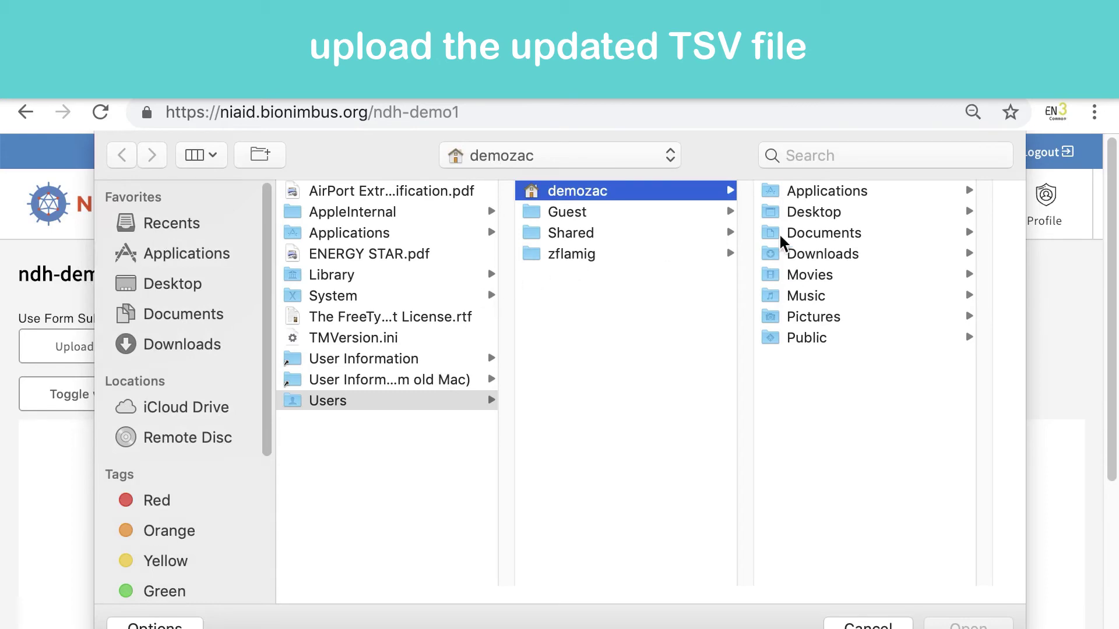
left_click(854, 254)
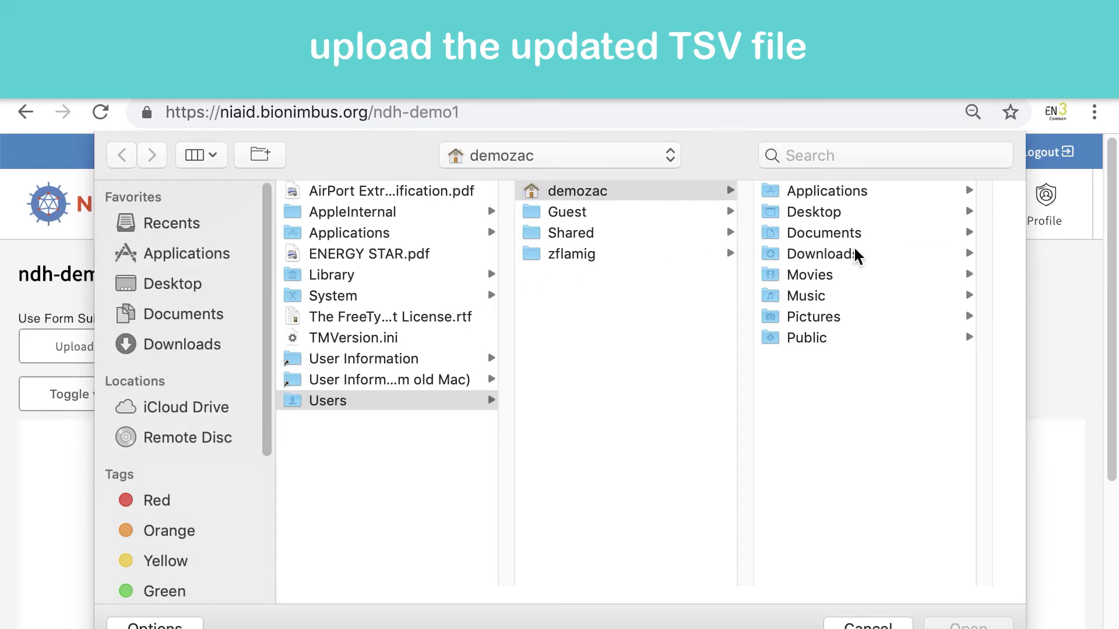
double_click(874, 318)
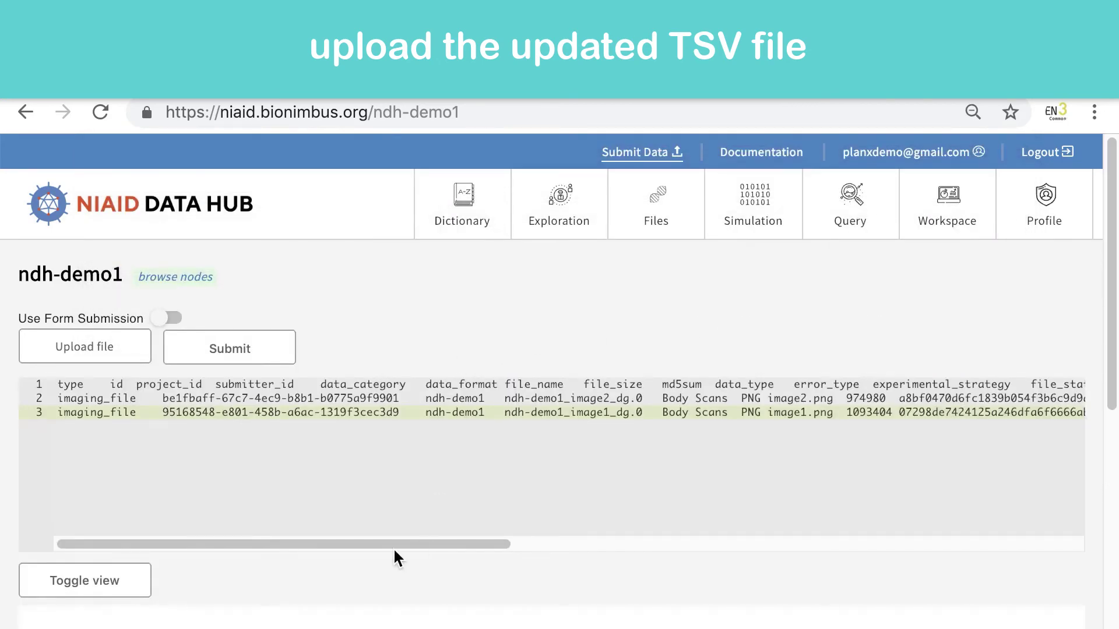
left_click_drag(394, 550, 1026, 557)
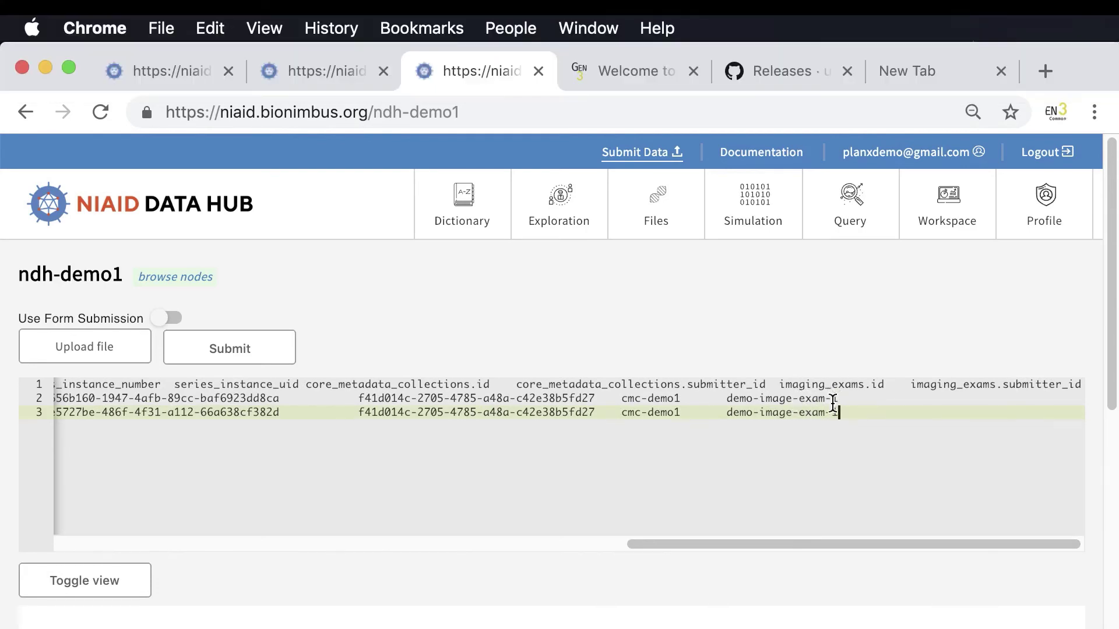
left_click_drag(838, 542, 182, 569)
Submit the imaging_file TSV and confirm the green 'succeeded: 200' result for 2 entities
left_click(819, 411)
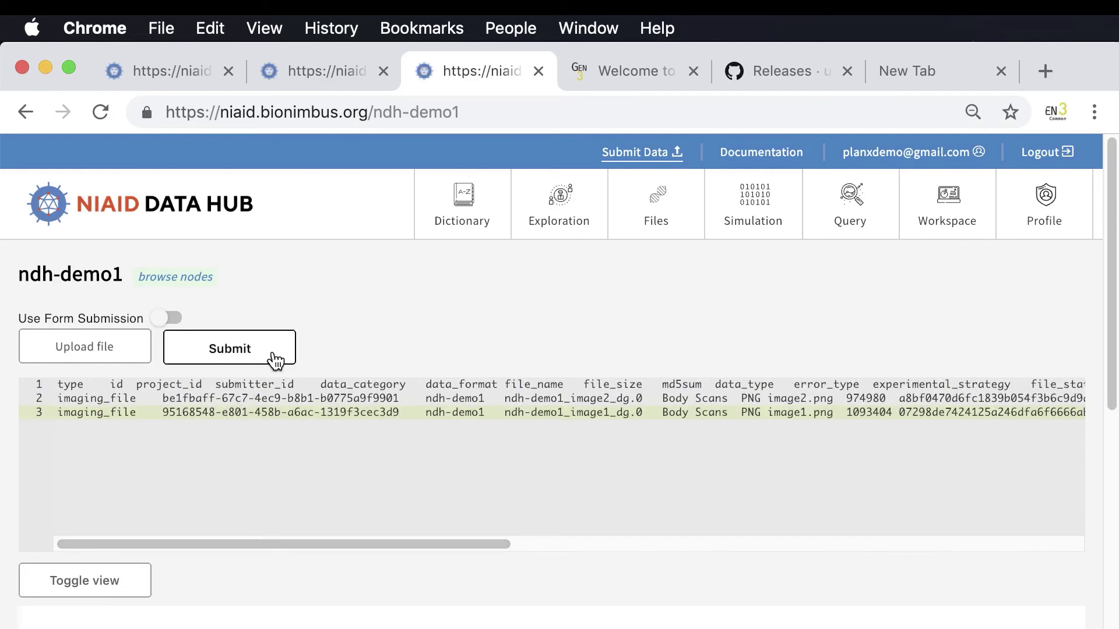
scroll(417, 289, "down", 1)
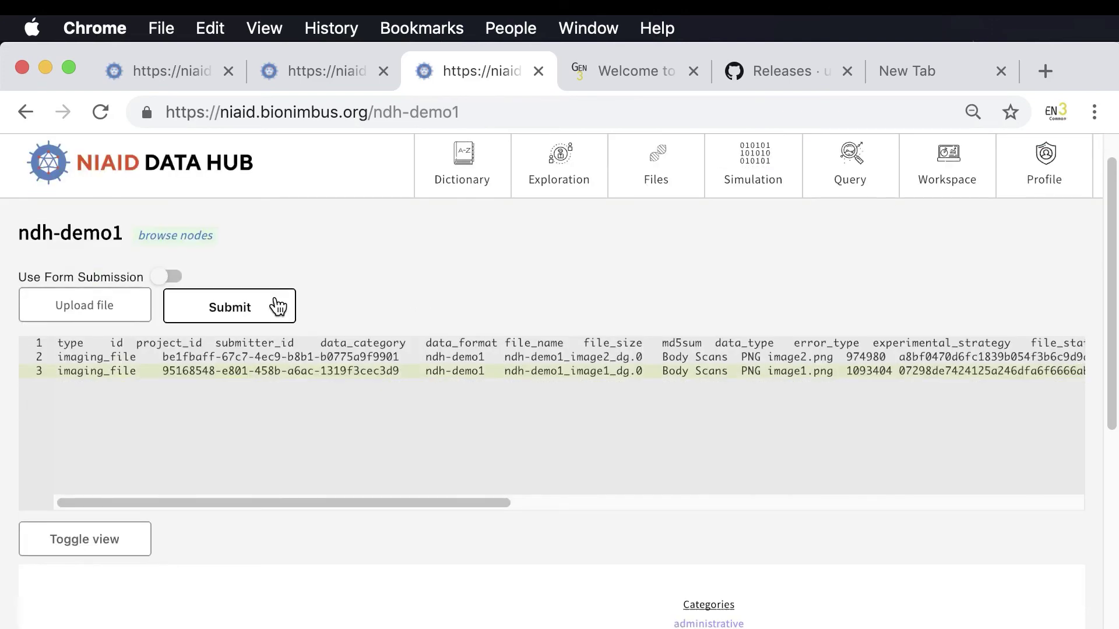
left_click(277, 306)
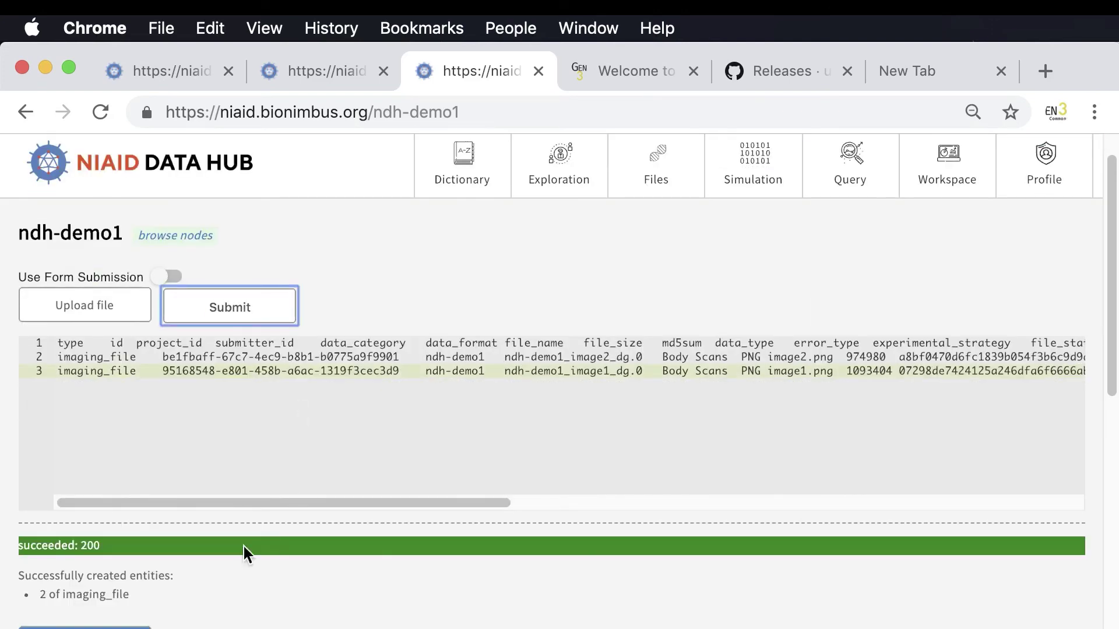
scroll(101, 482, "down", 4)
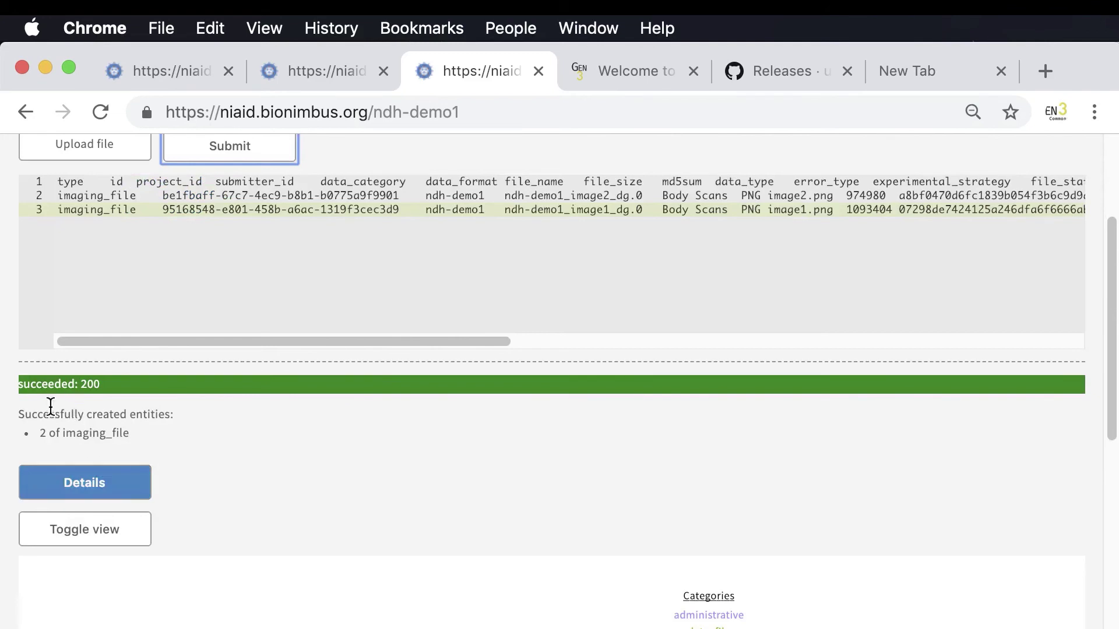
scroll(298, 433, "down", 10)
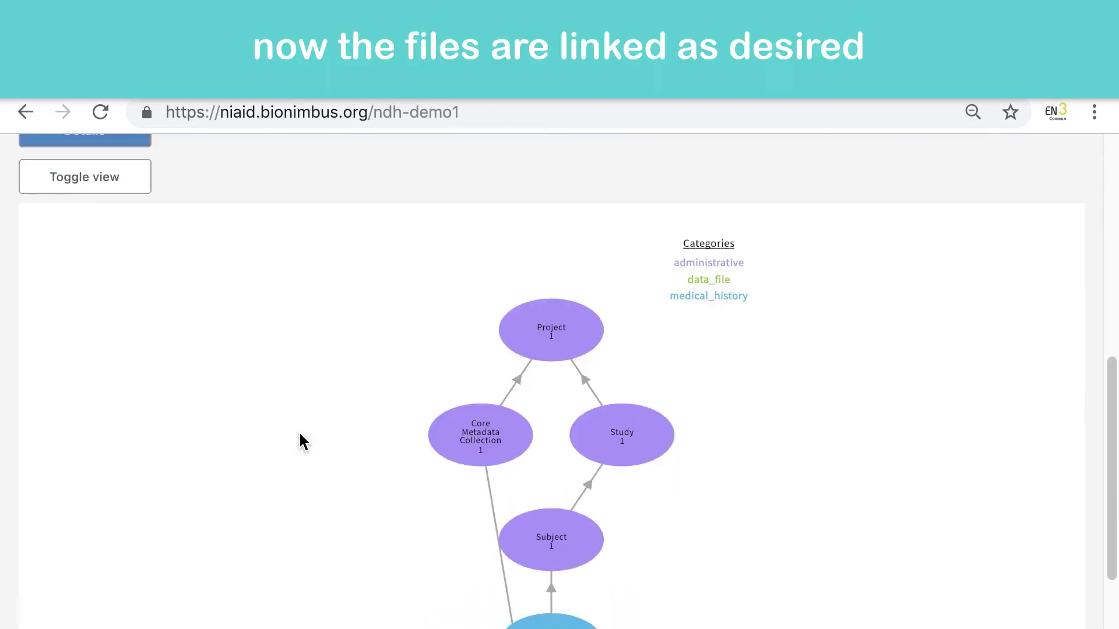
scroll(299, 434, "down", 3)
scroll(300, 434, "up", 1)
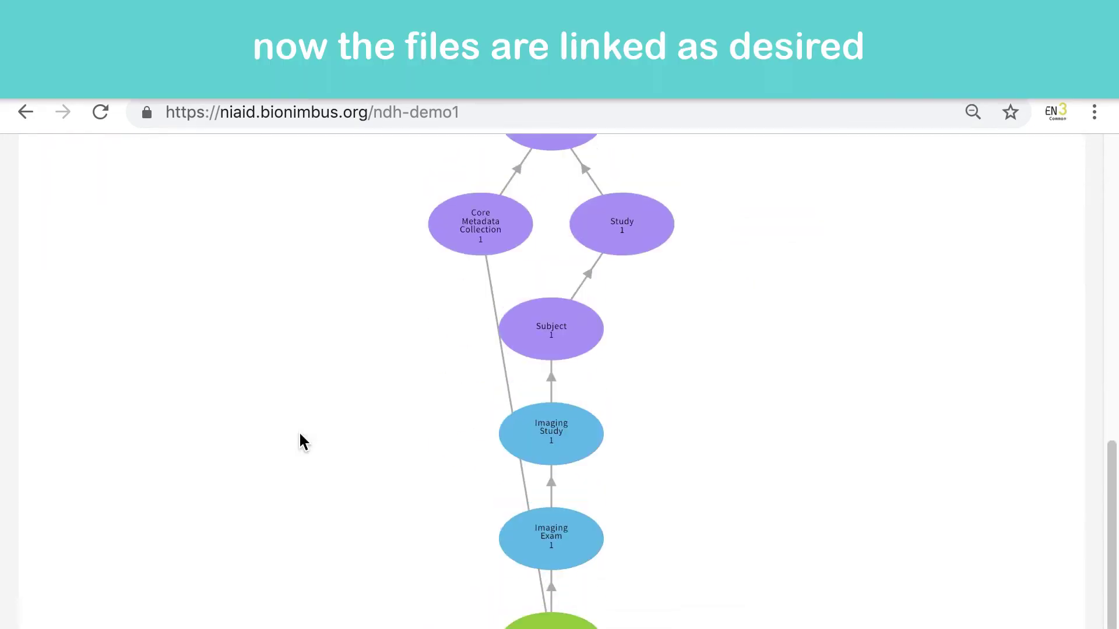
scroll(300, 434, "up", 1)
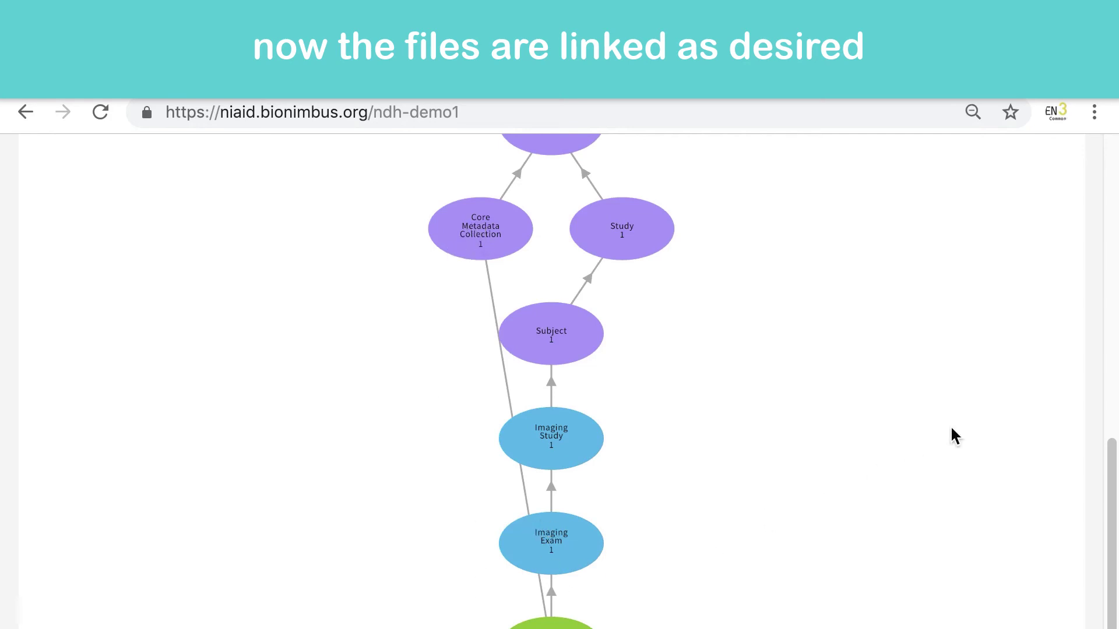
mouse_move(1113, 472)
left_mouse_down()
mouse_move(1113, 504)
mouse_move(1112, 459)
left_mouse_up()
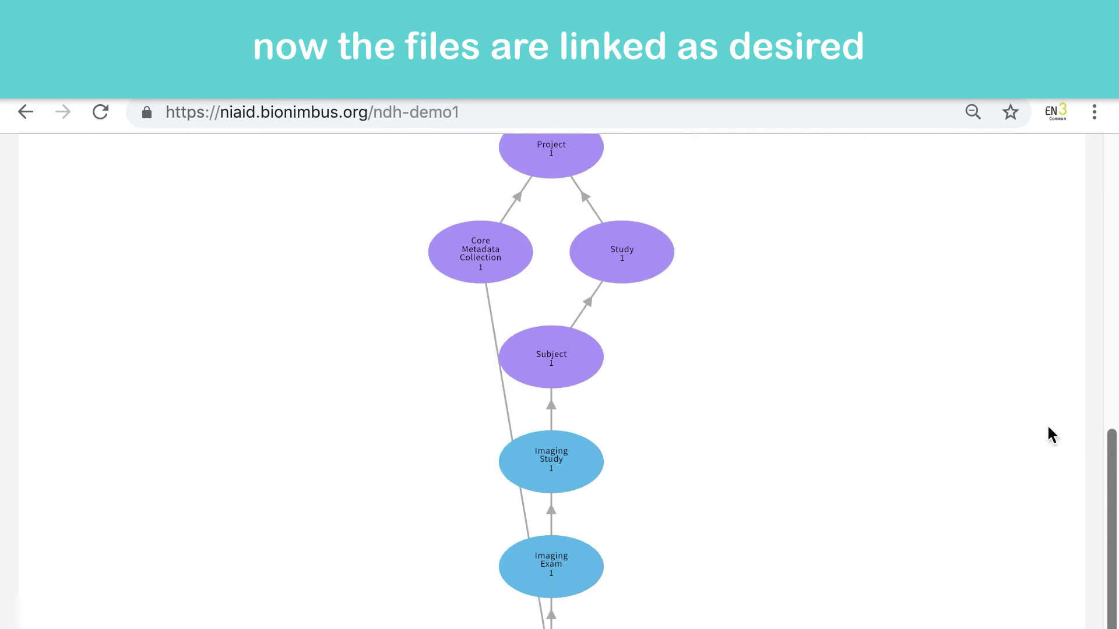